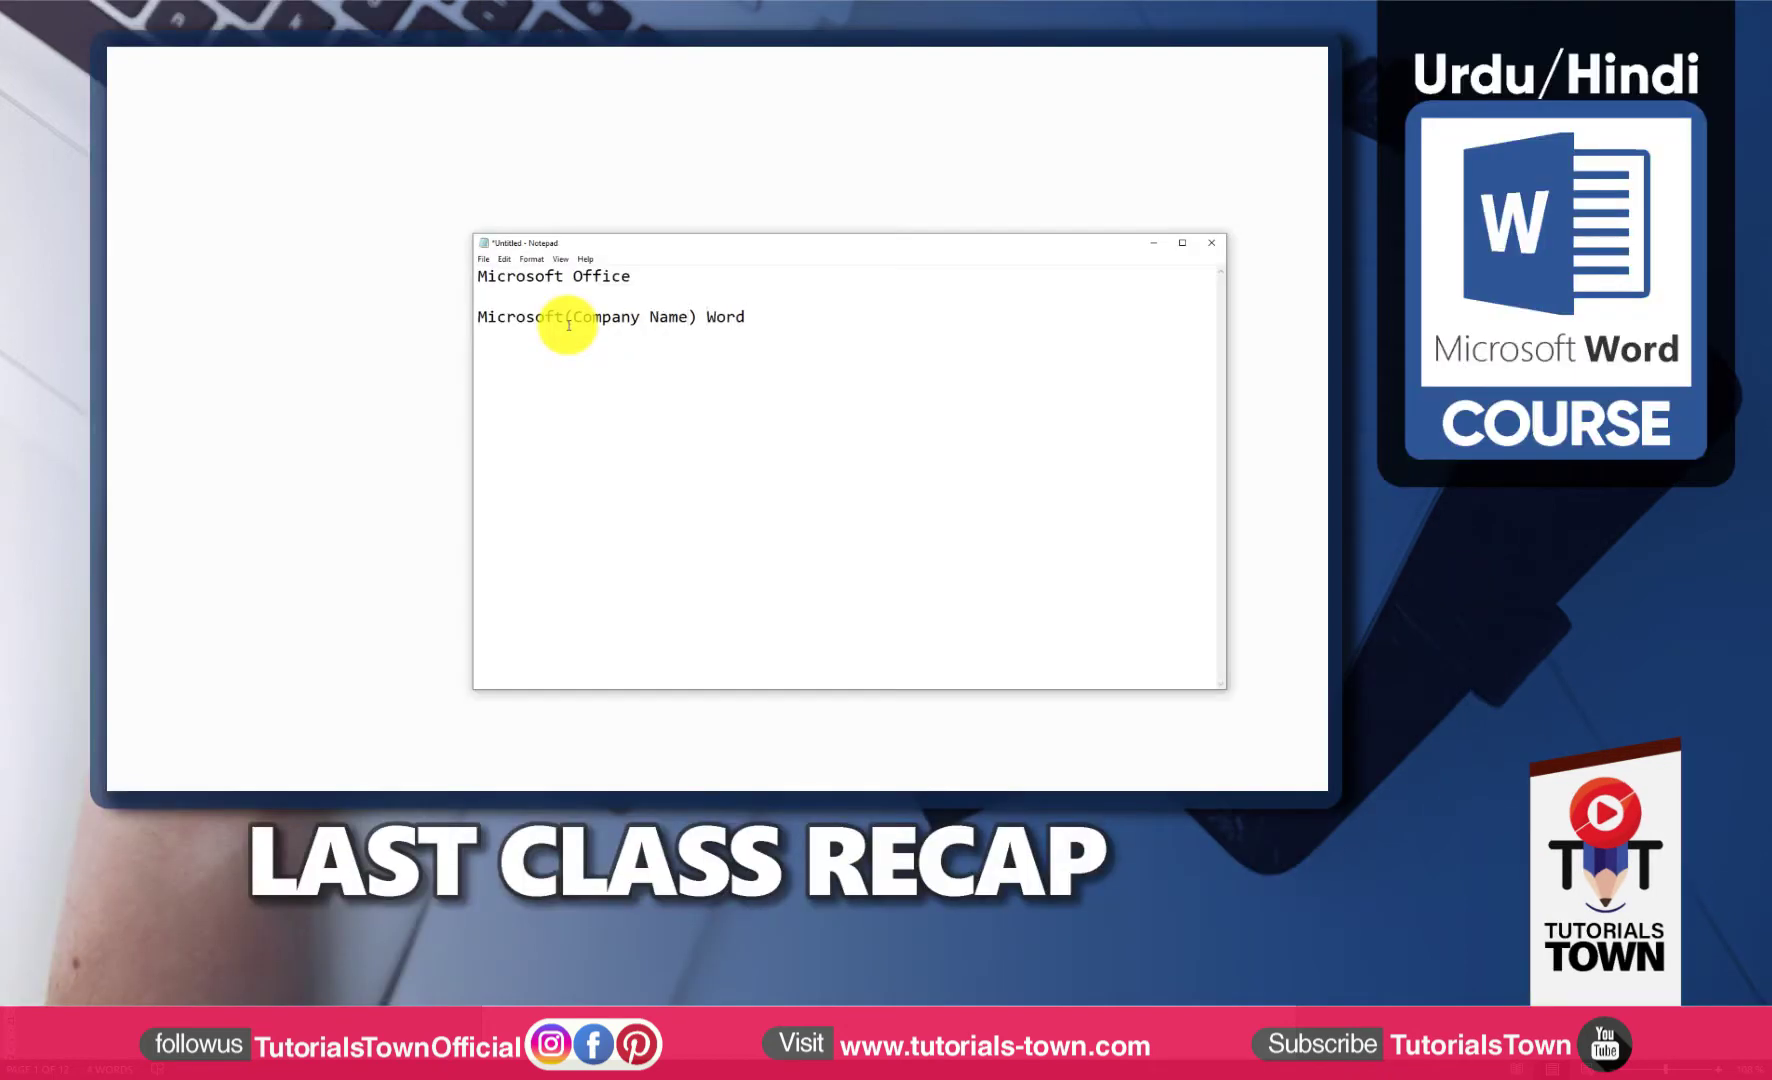
Step: In Notepad, add '(Software)' after Word and a dashed list: Document Writing, Application, Letter, CV, Text Writting
{"action": "type", "text": "()"}
{"action": "key", "text": "Left"}
{"action": "type", "text": "Soft"}
{"action": "type", "text": "ware"}
{"action": "key", "text": "End"}
{"action": "type", "text": "- Document Writing - Application - Letter - CV - Text Writting  "}
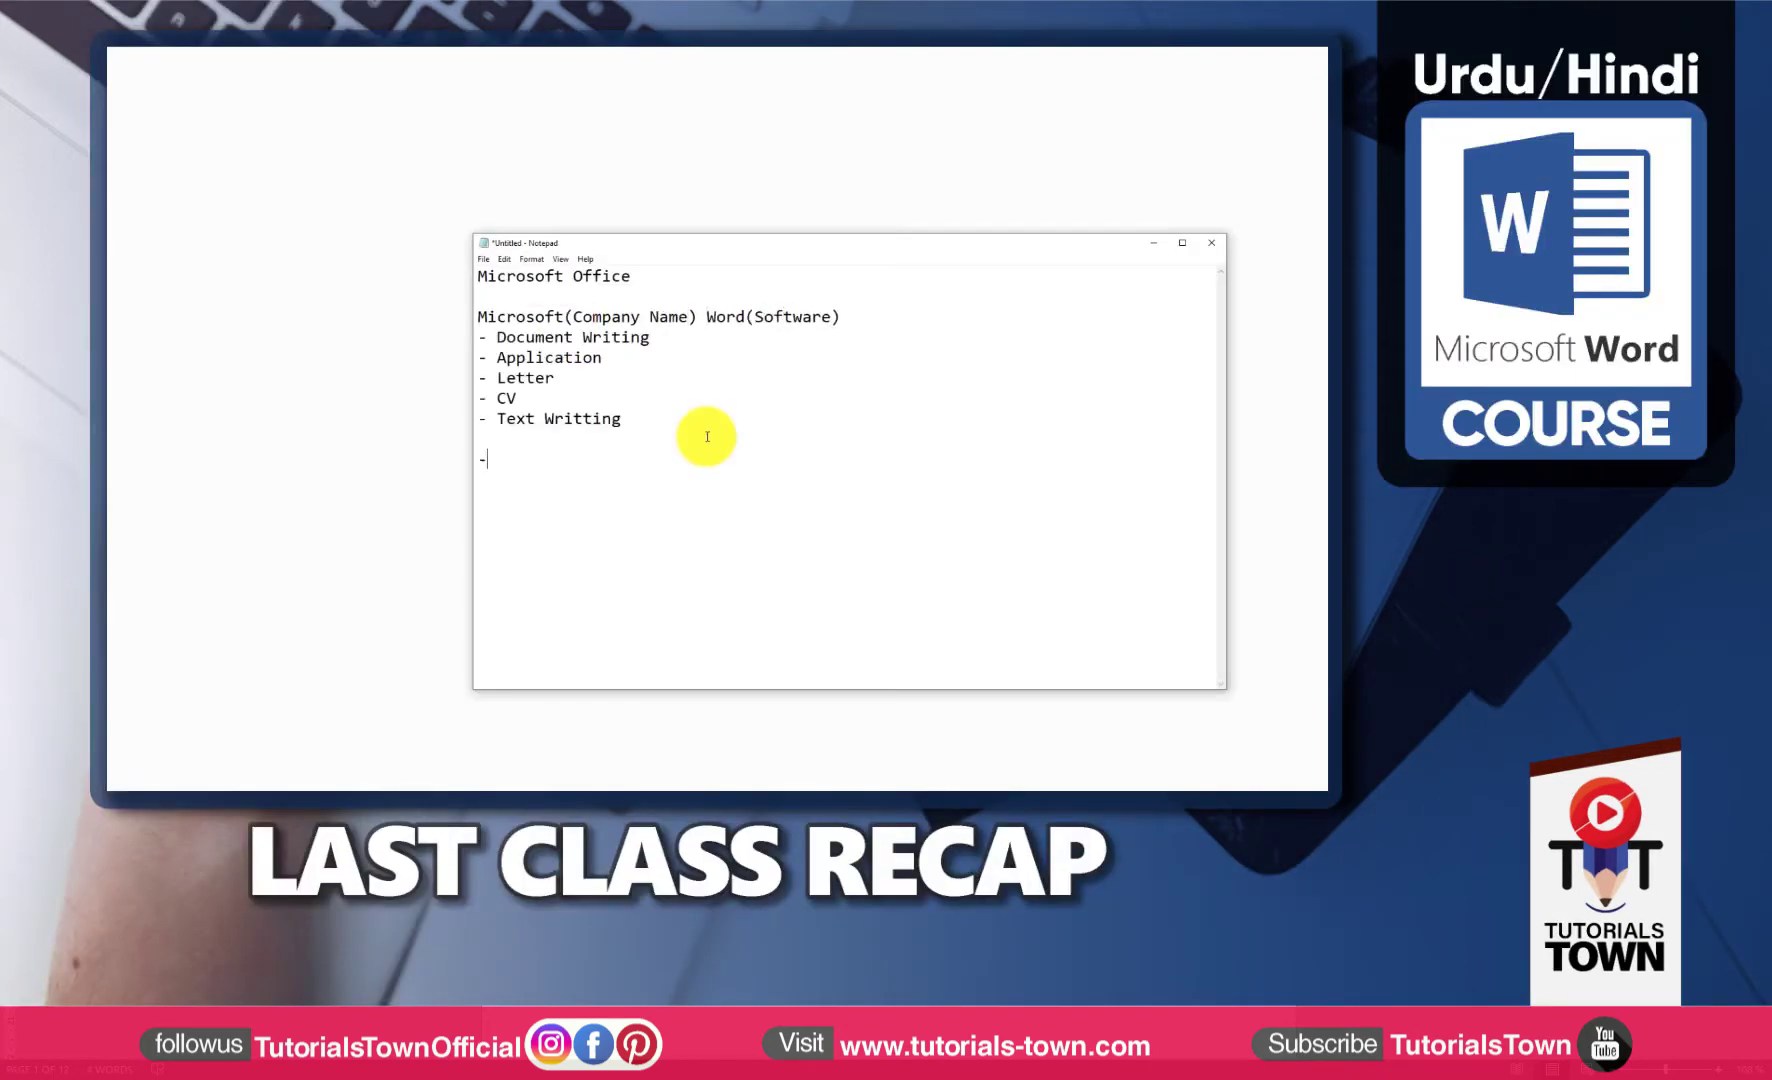
{"action": "type", "text": "------------------------------------------"}
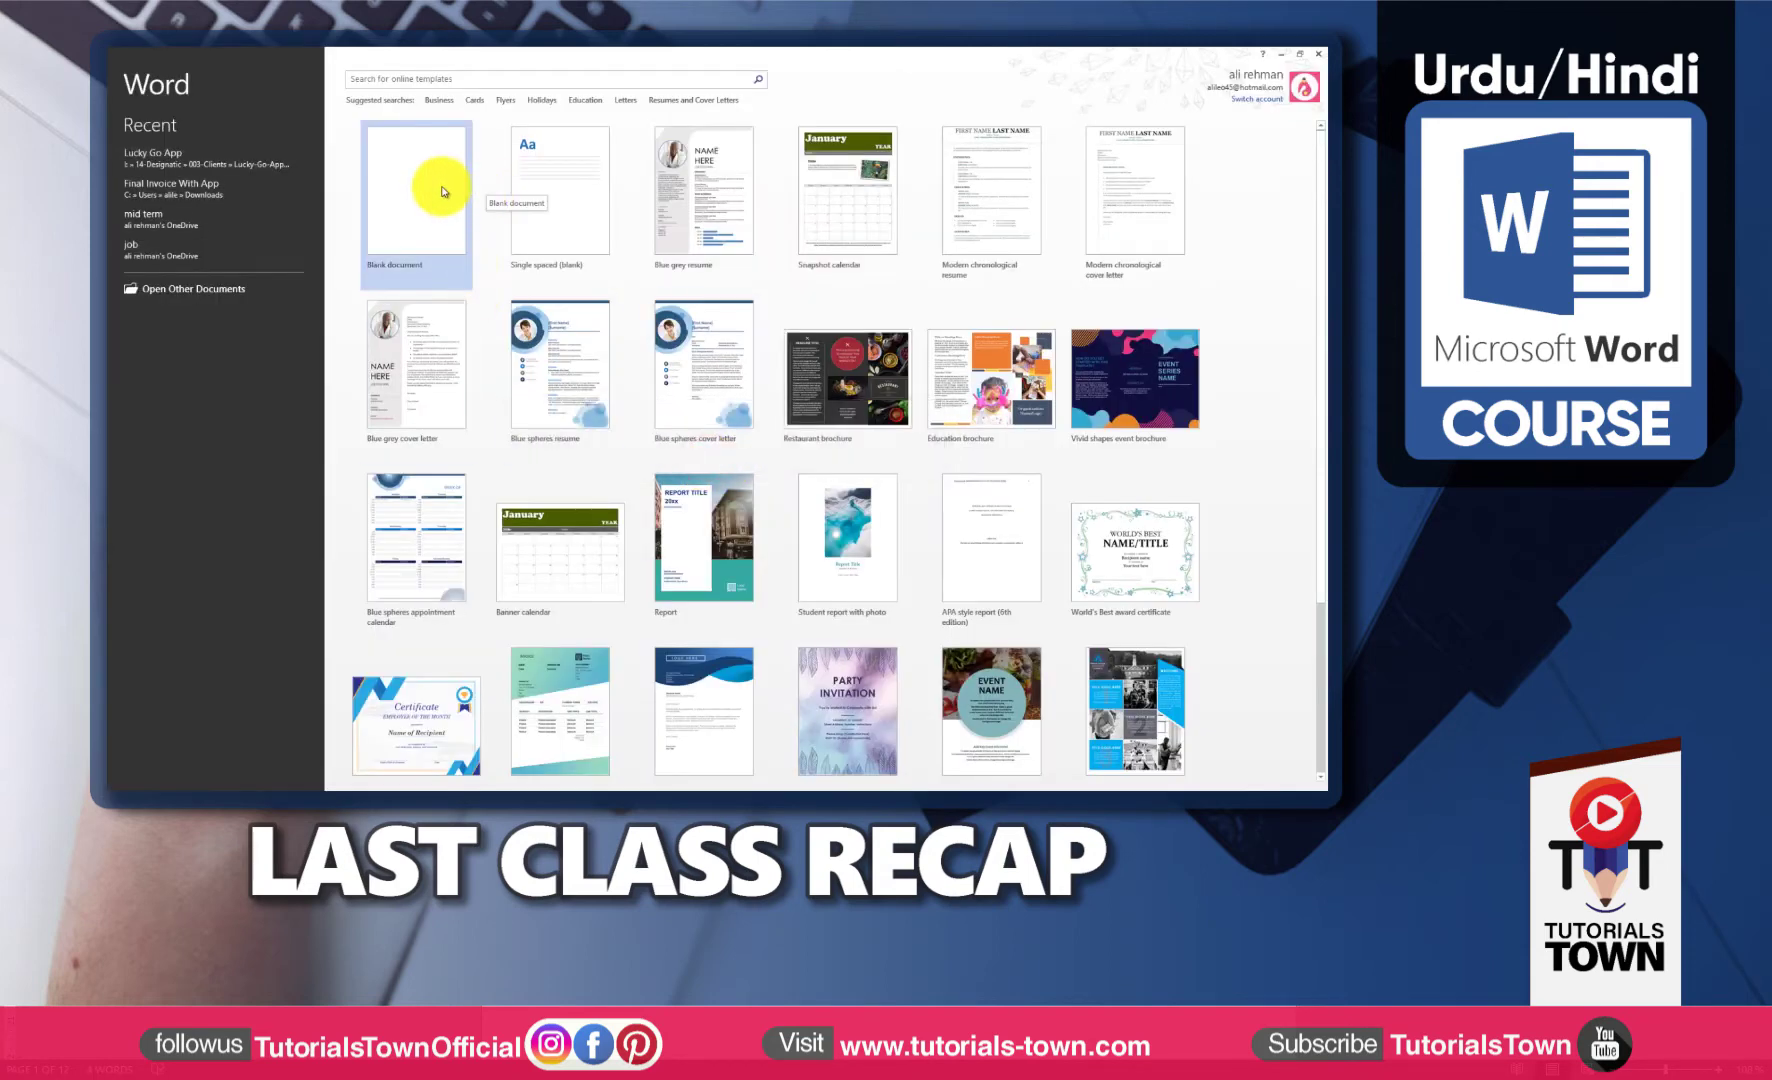
Step: Create a new Word document from the Blue grey cover letter template
{"action": "scroll", "coordinate": [444, 191], "scroll_direction": "down", "scroll_amount": 2}
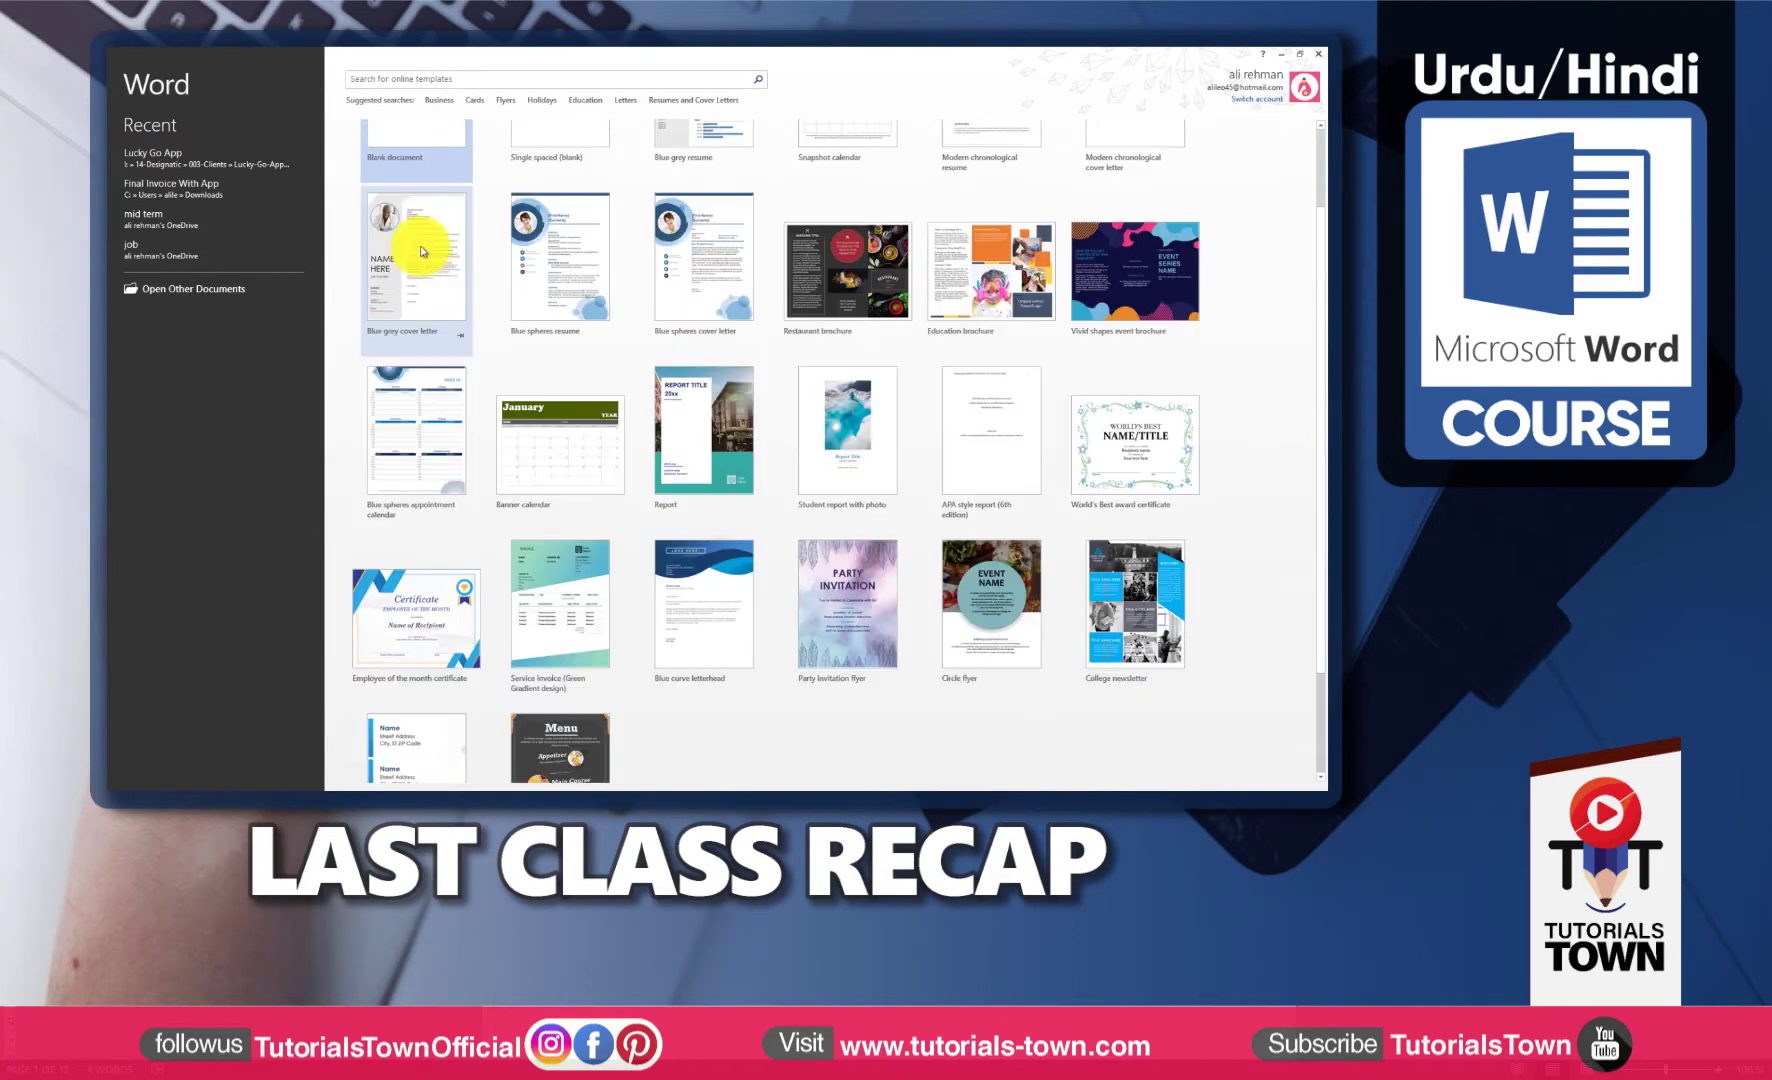
{"action": "left_click", "coordinate": [384, 248]}
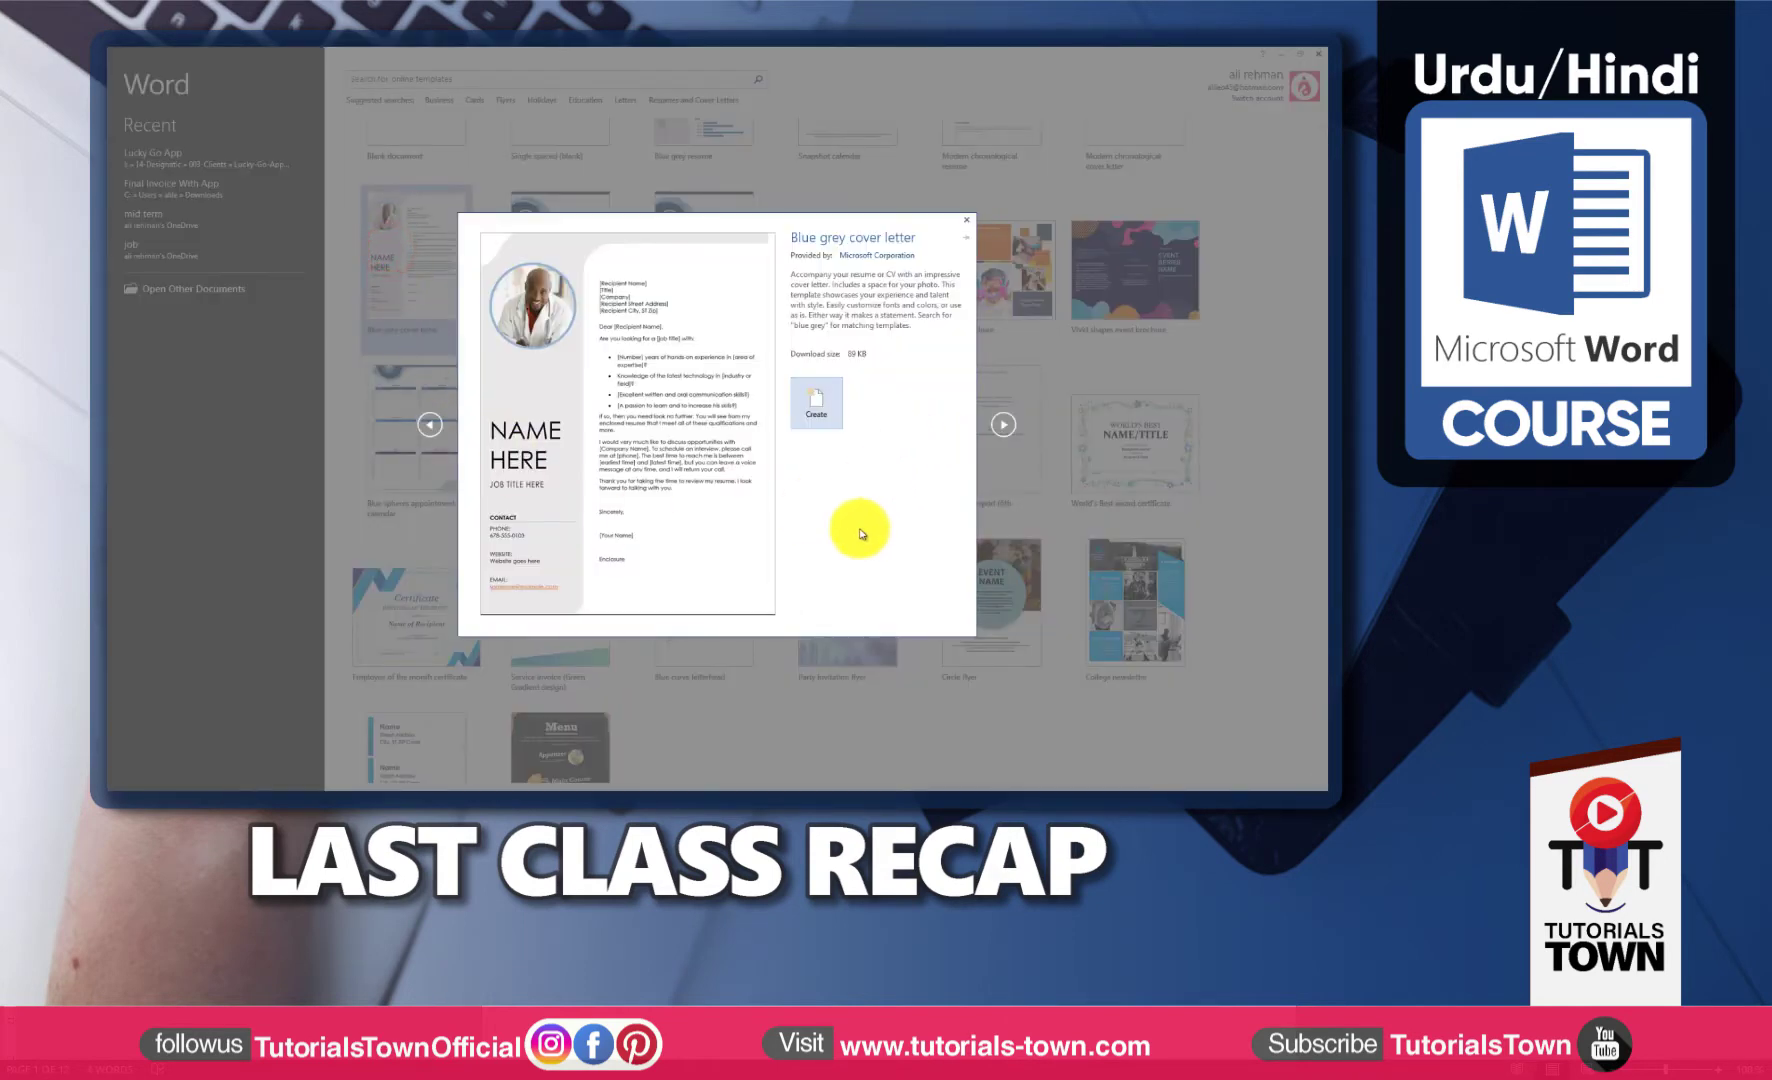
{"action": "left_click", "coordinate": [816, 402]}
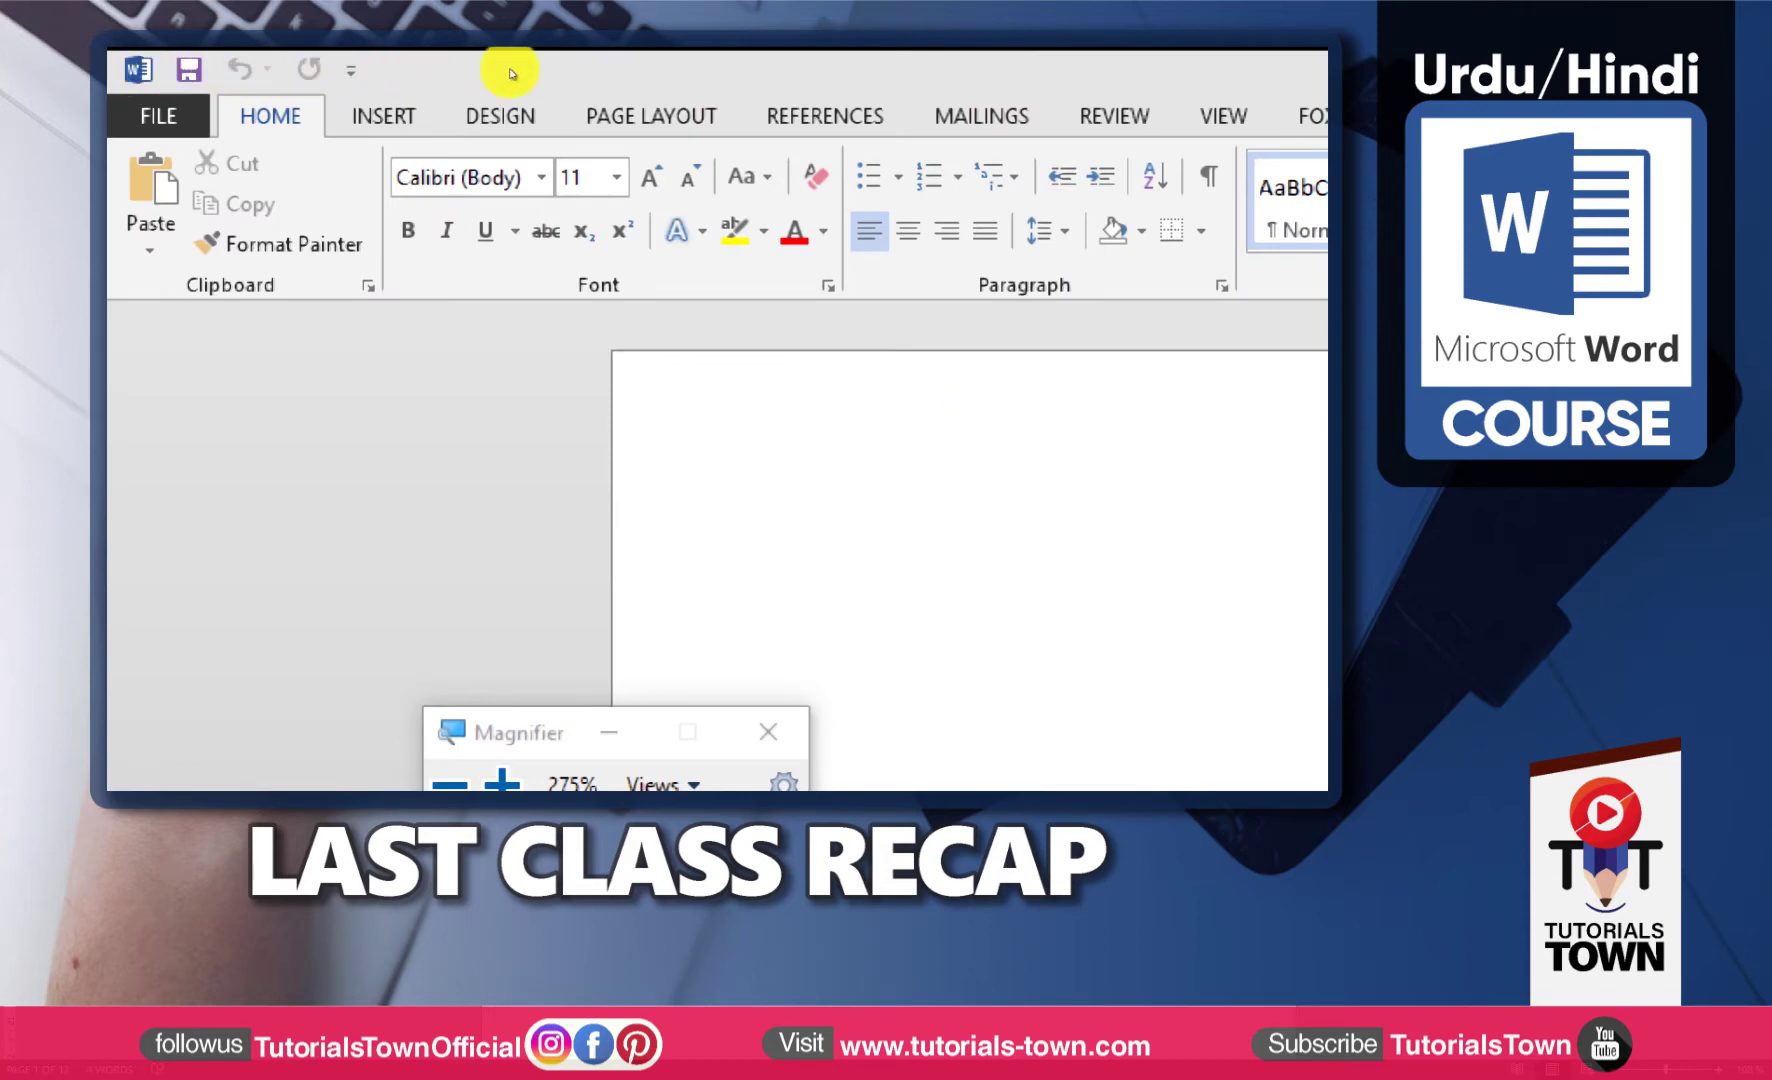
{"action": "left_click", "coordinate": [309, 70]}
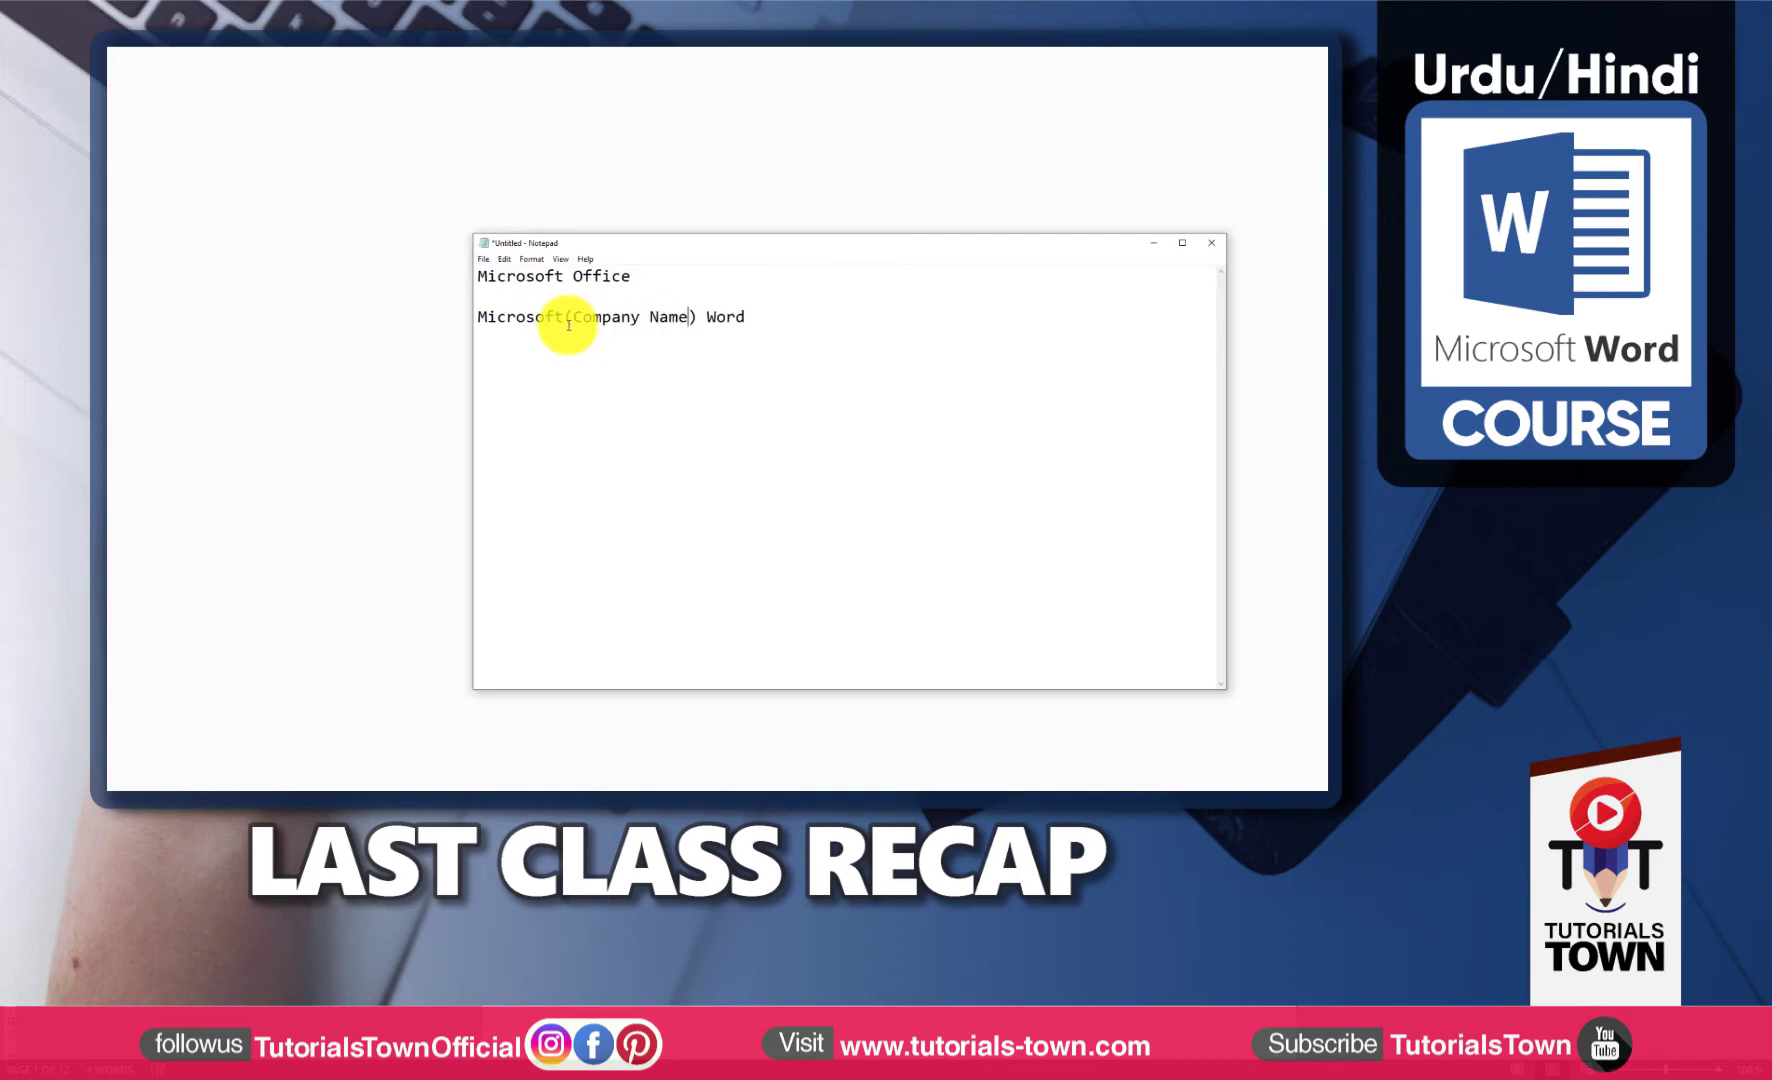
Step: Start typing '(Soft' inside parentheses at the end of the line
{"action": "key", "text": "End"}
{"action": "type", "text": "()"}
{"action": "key", "text": "Left"}
{"action": "type", "text": "S"}
{"action": "type", "text": "oft"}
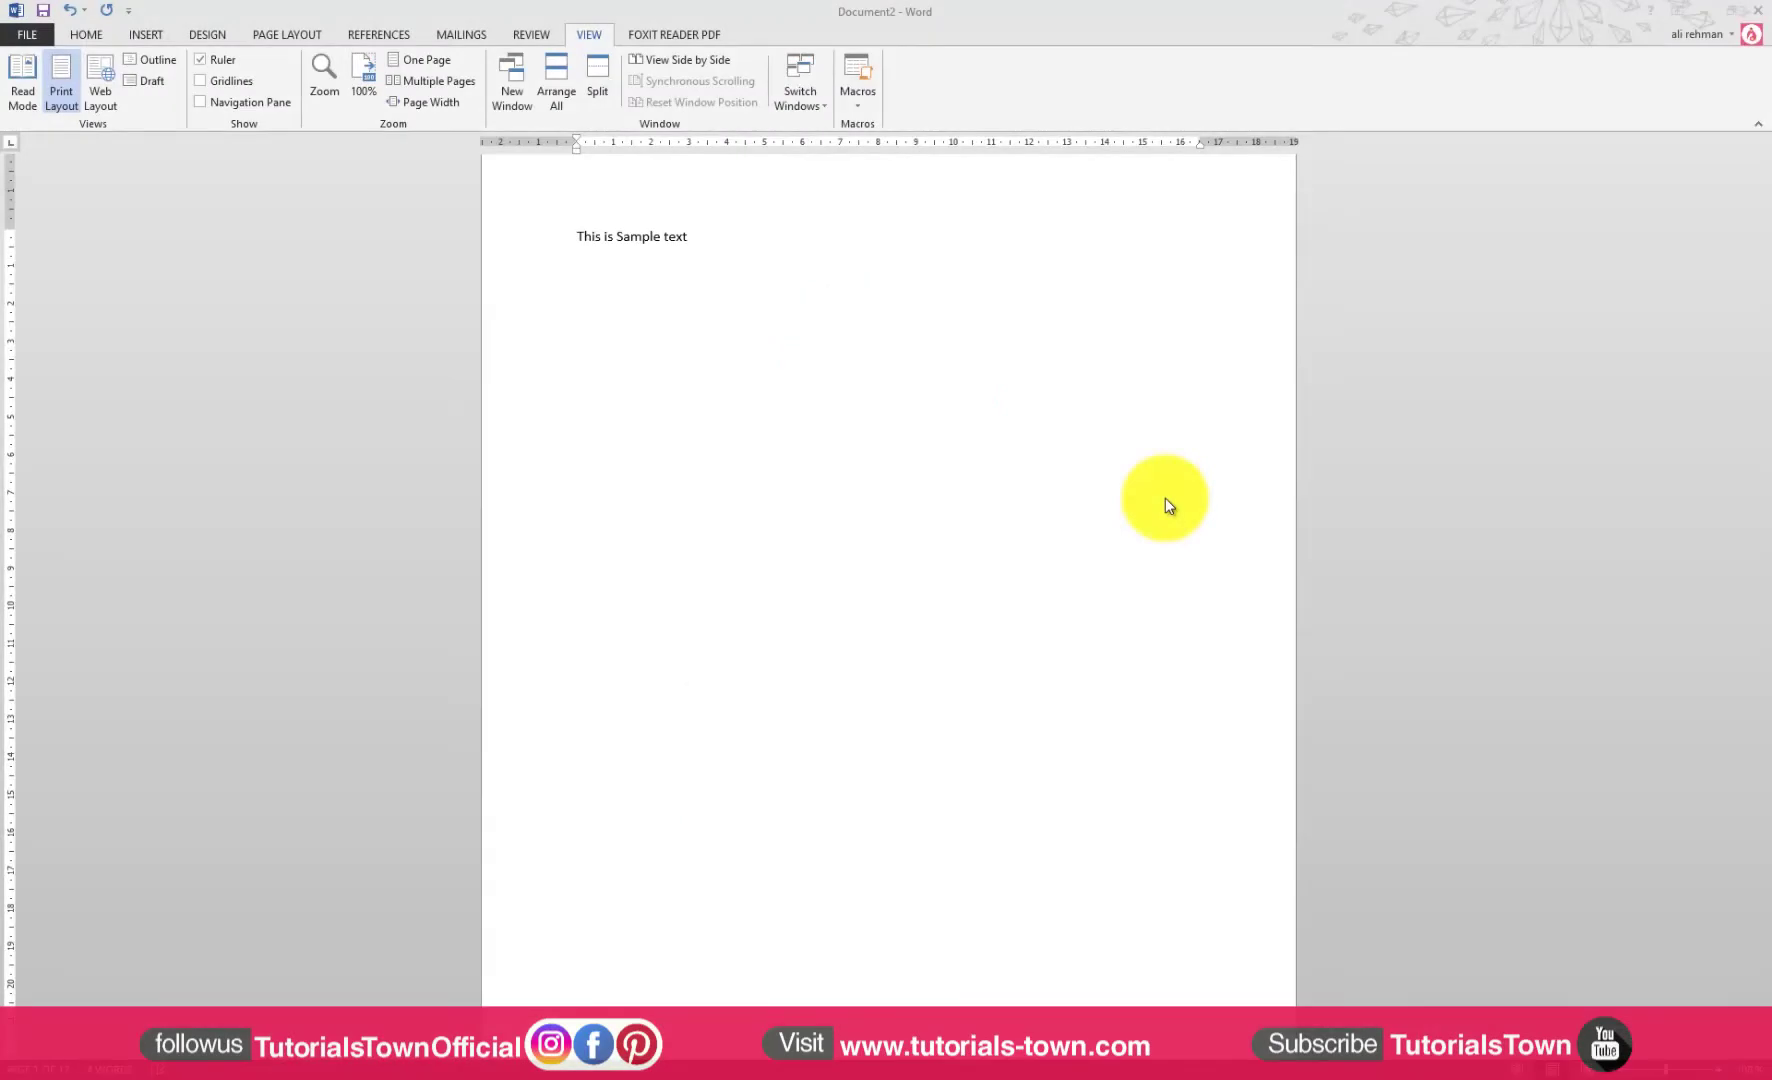
Step: Select and delete the sentence 'This is Sample text', leaving a blank page
{"action": "left_click", "coordinate": [712, 237]}
{"action": "scroll", "coordinate": [712, 297], "scroll_direction": "up", "scroll_amount": 1}
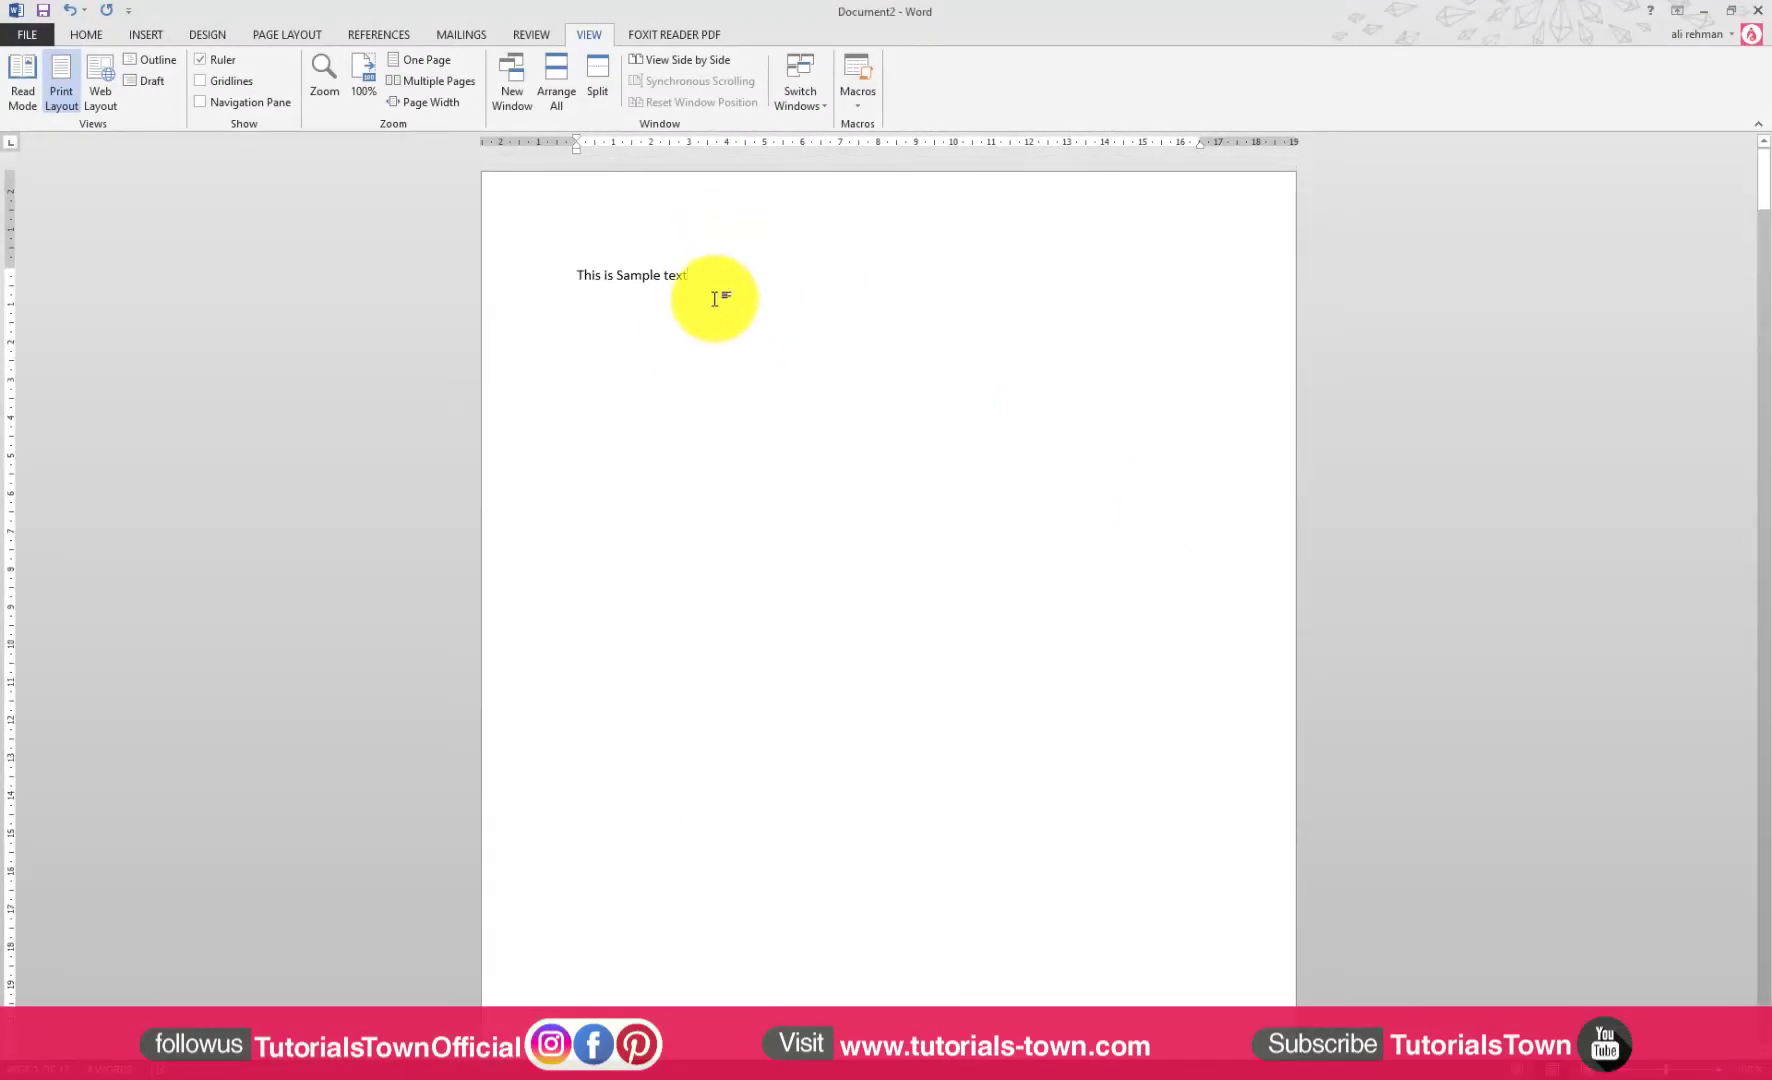
{"action": "left_click_drag", "start_coordinate": [712, 277], "coordinate": [575, 280]}
{"action": "key", "text": "Delete"}
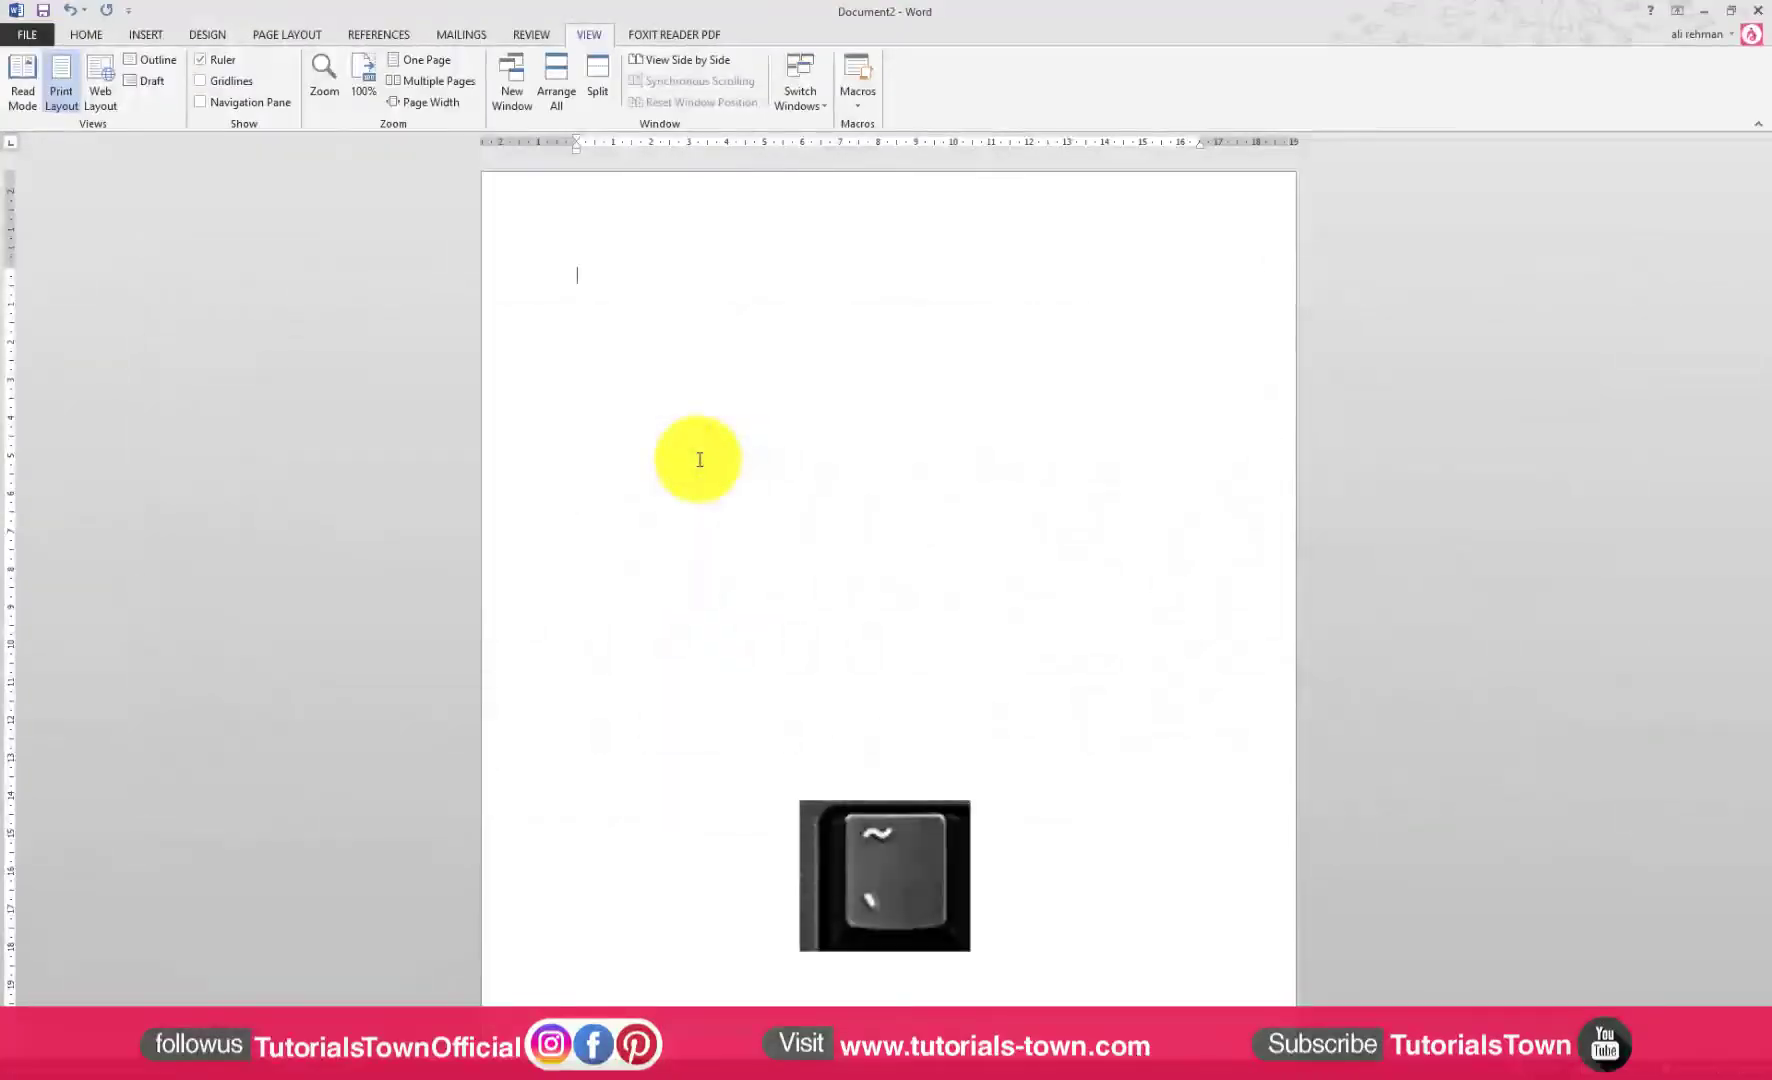
{"action": "scroll", "coordinate": [699, 459], "scroll_direction": "up", "scroll_amount": 5}
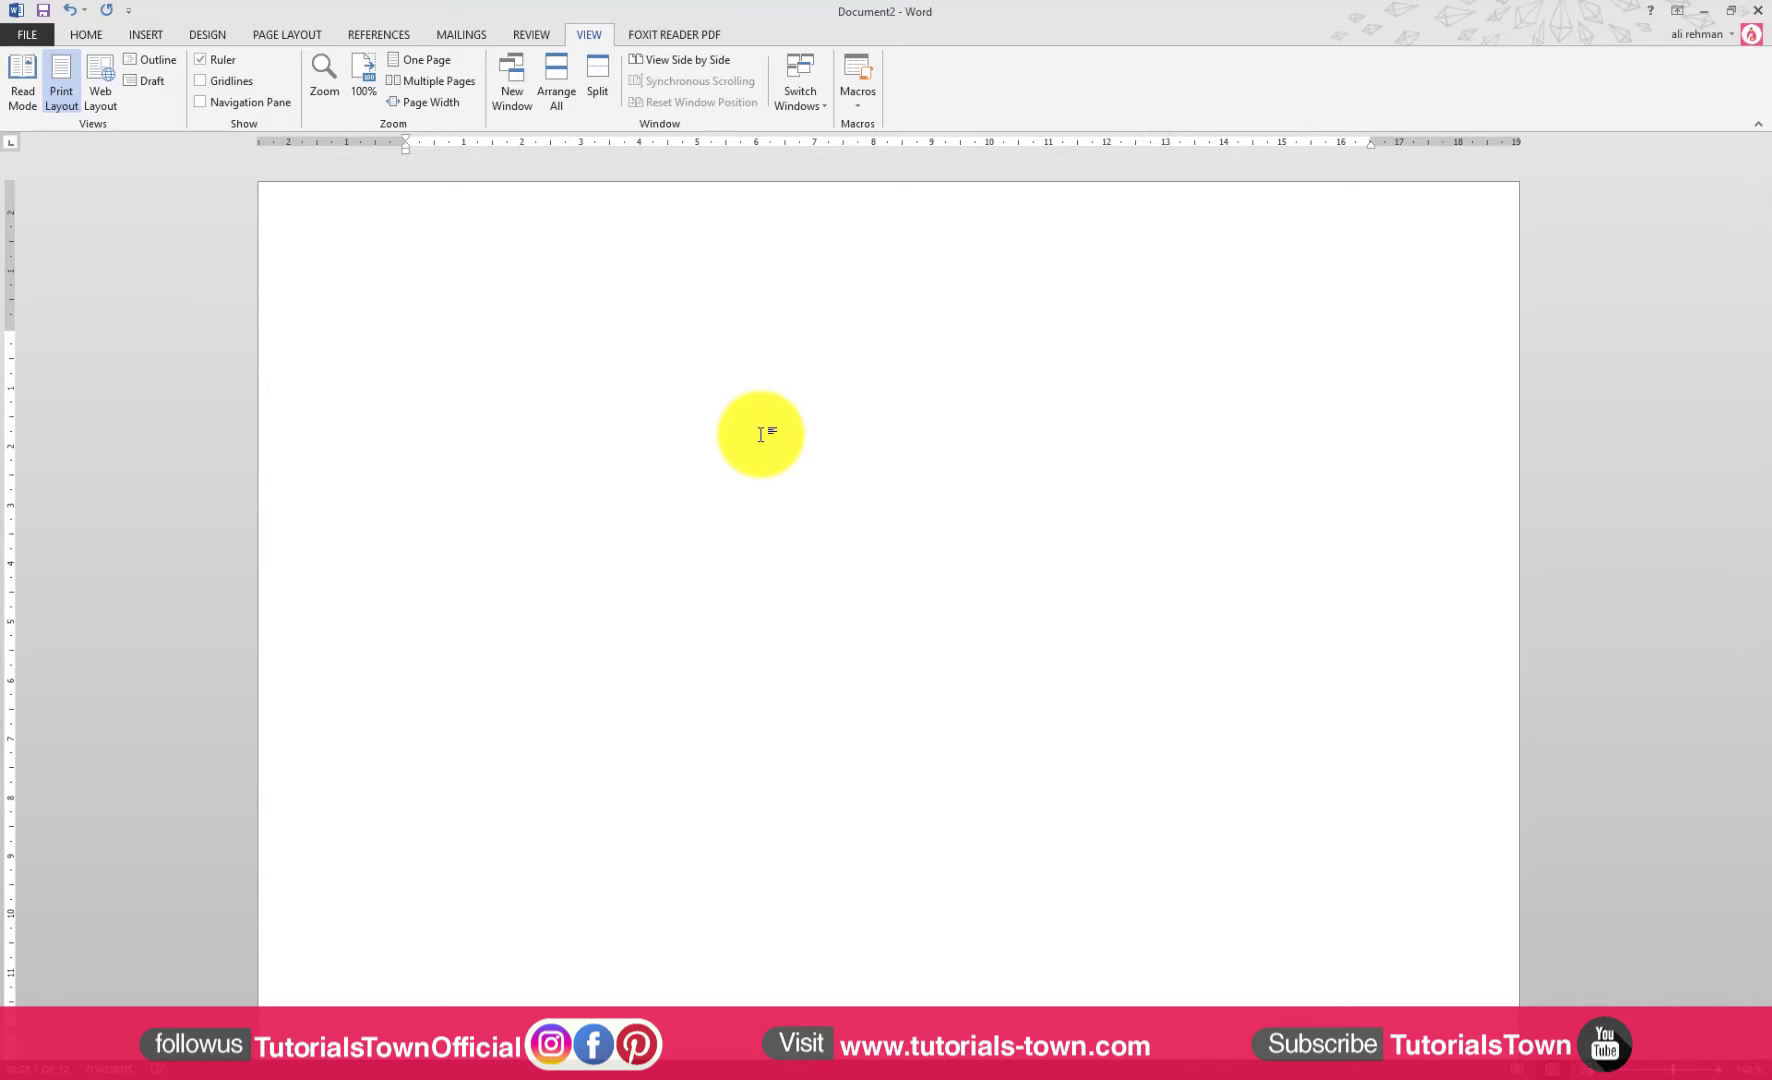
{"action": "key", "text": "Escape"}
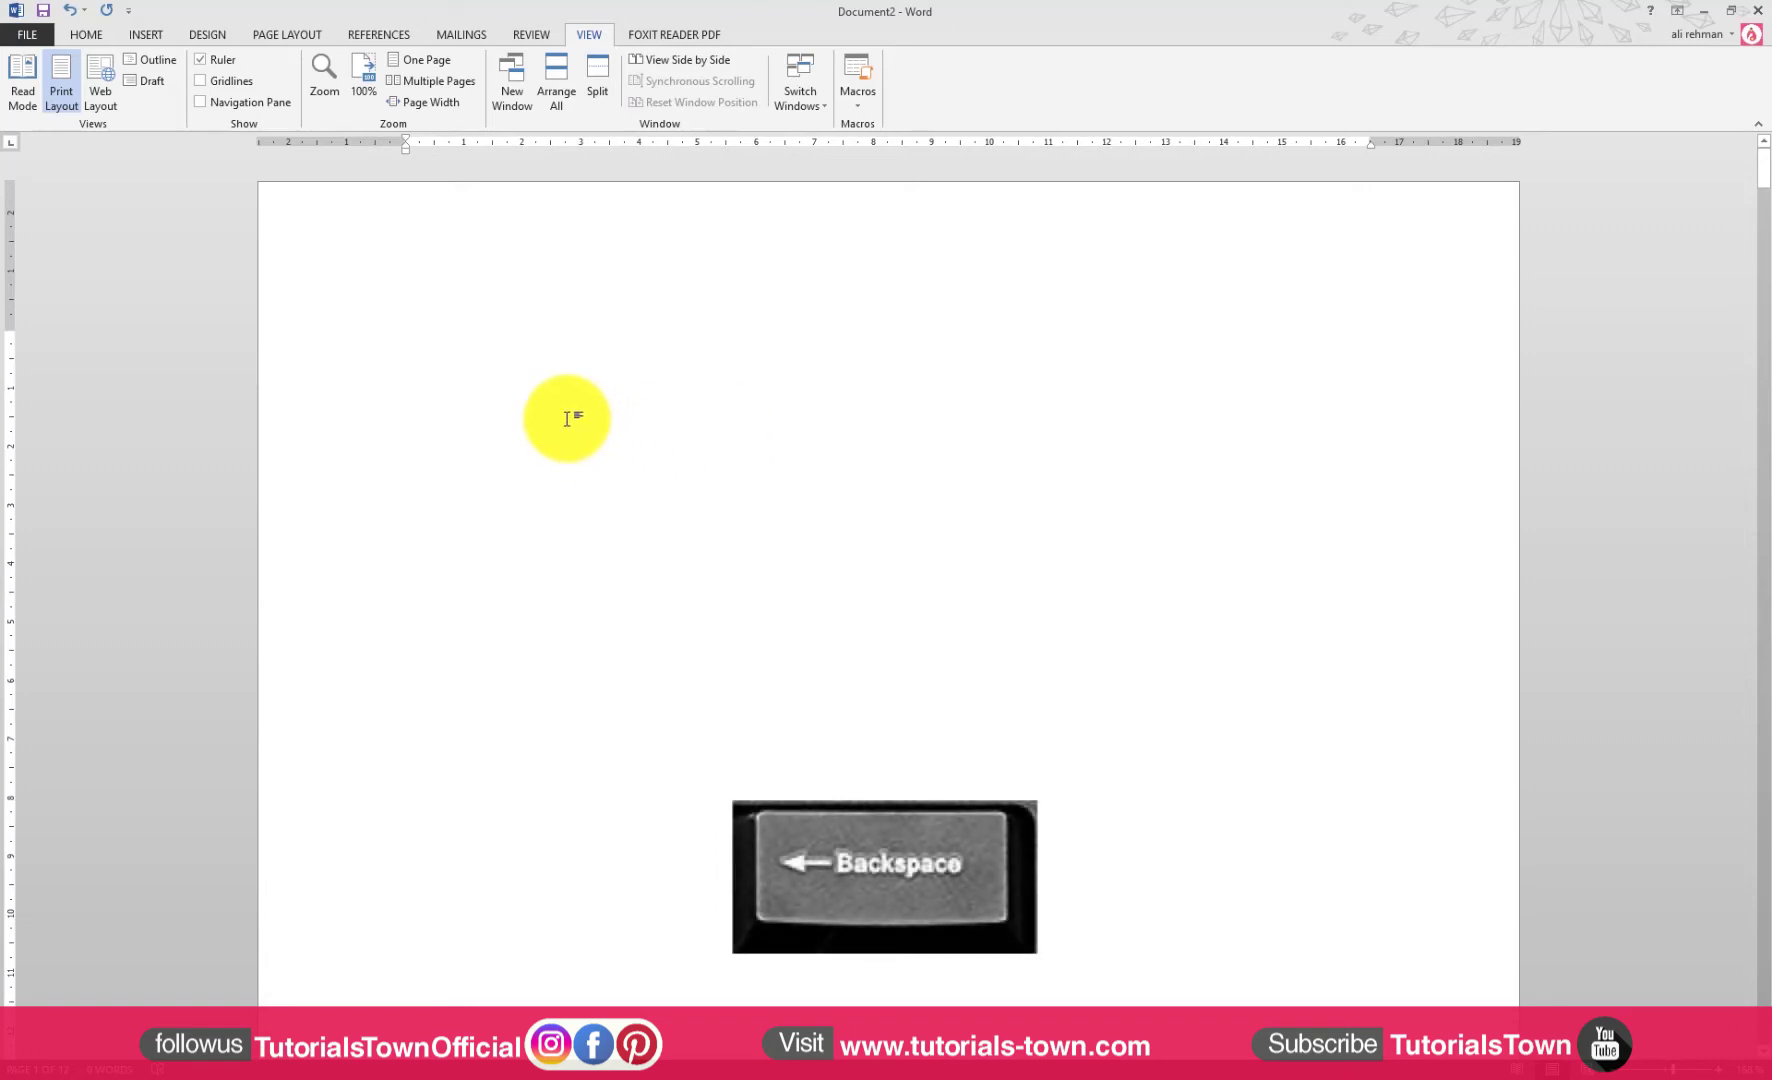
Step: Clear the first line and type 'my name is' followed by the author's full name in lowercase
{"action": "double_click", "coordinate": [576, 334]}
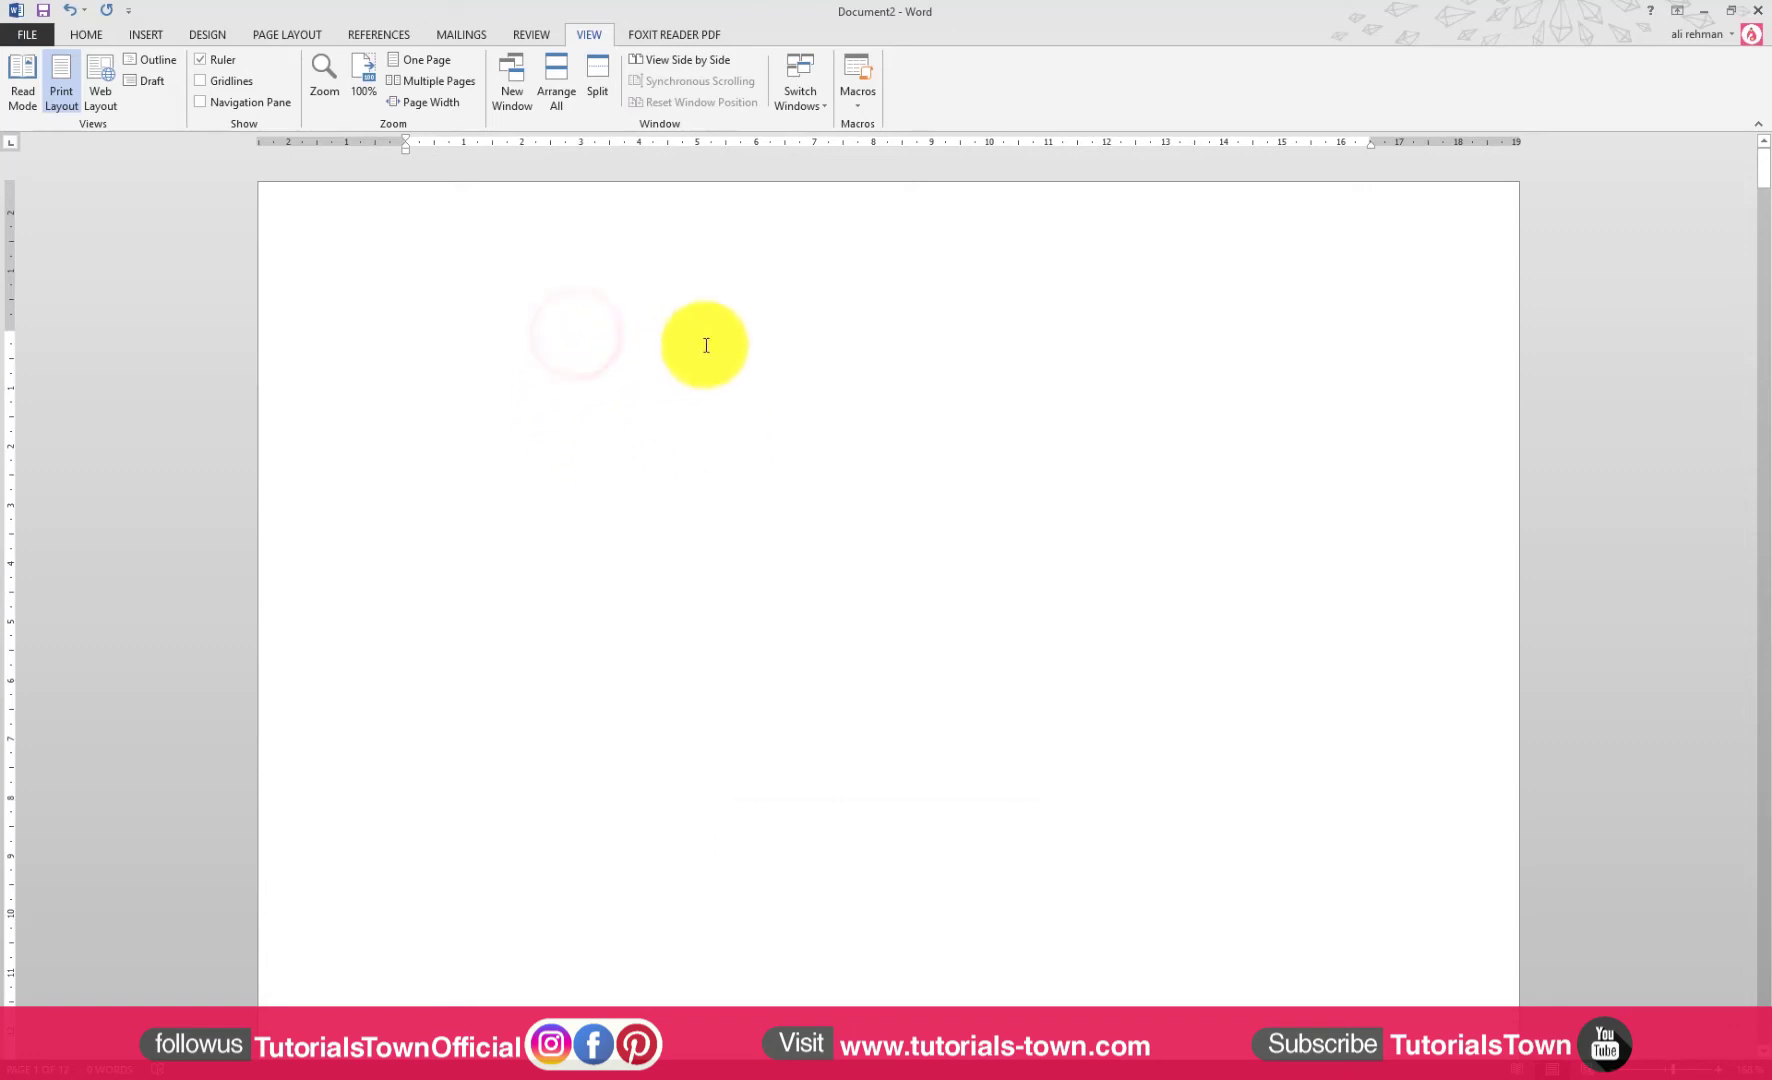
{"action": "left_click_drag", "start_coordinate": [703, 344], "coordinate": [176, 295]}
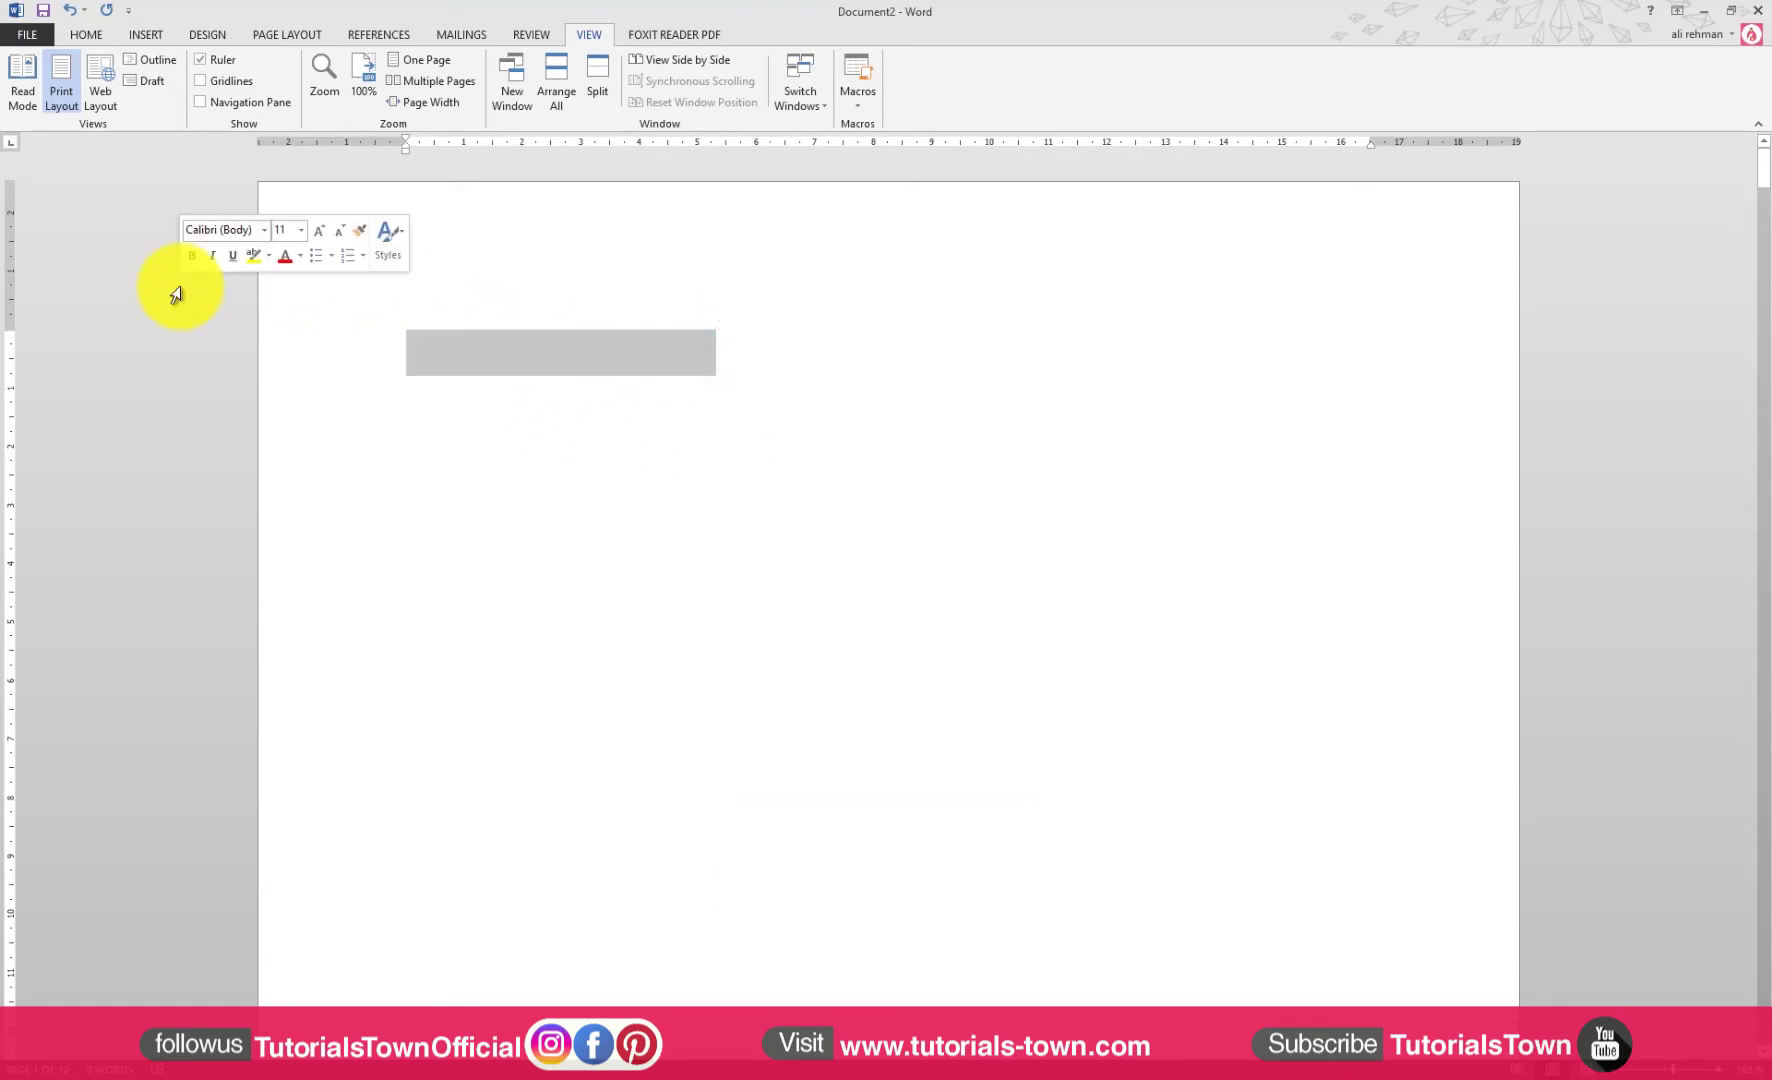
{"action": "key", "text": "BackSpace"}
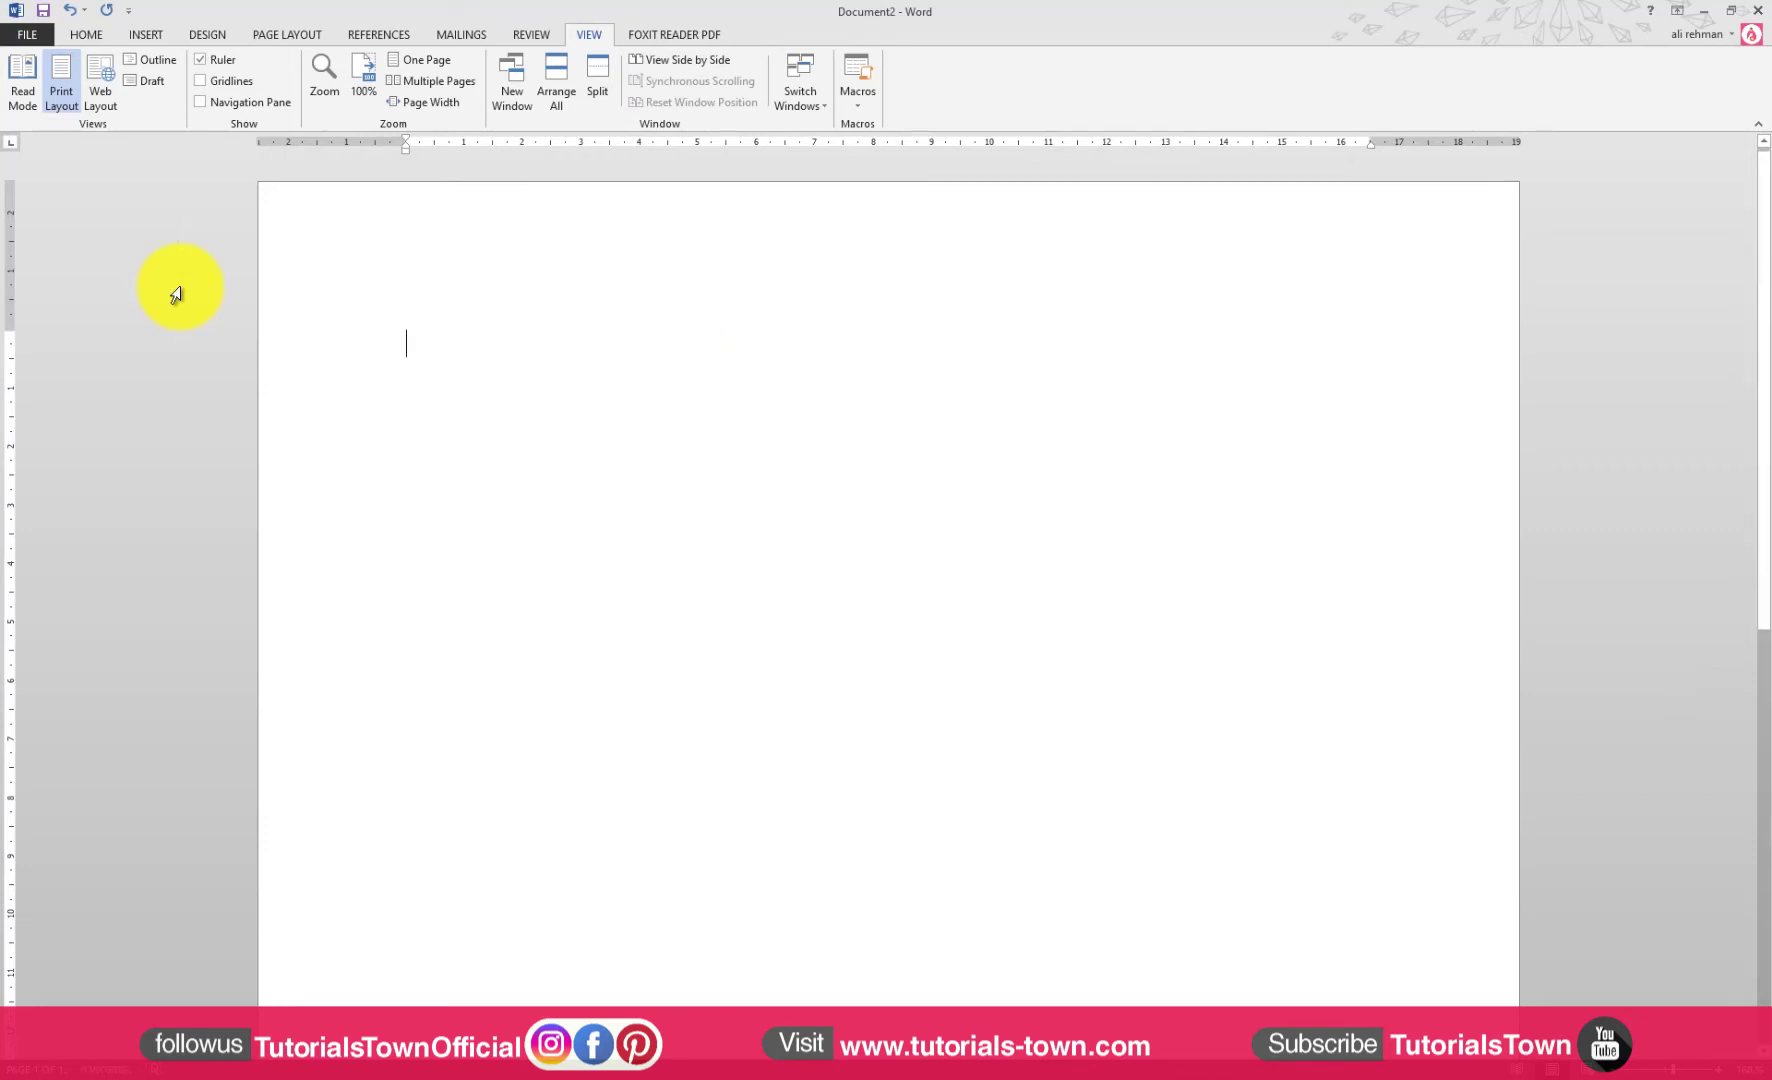
{"action": "type", "text": "my "}
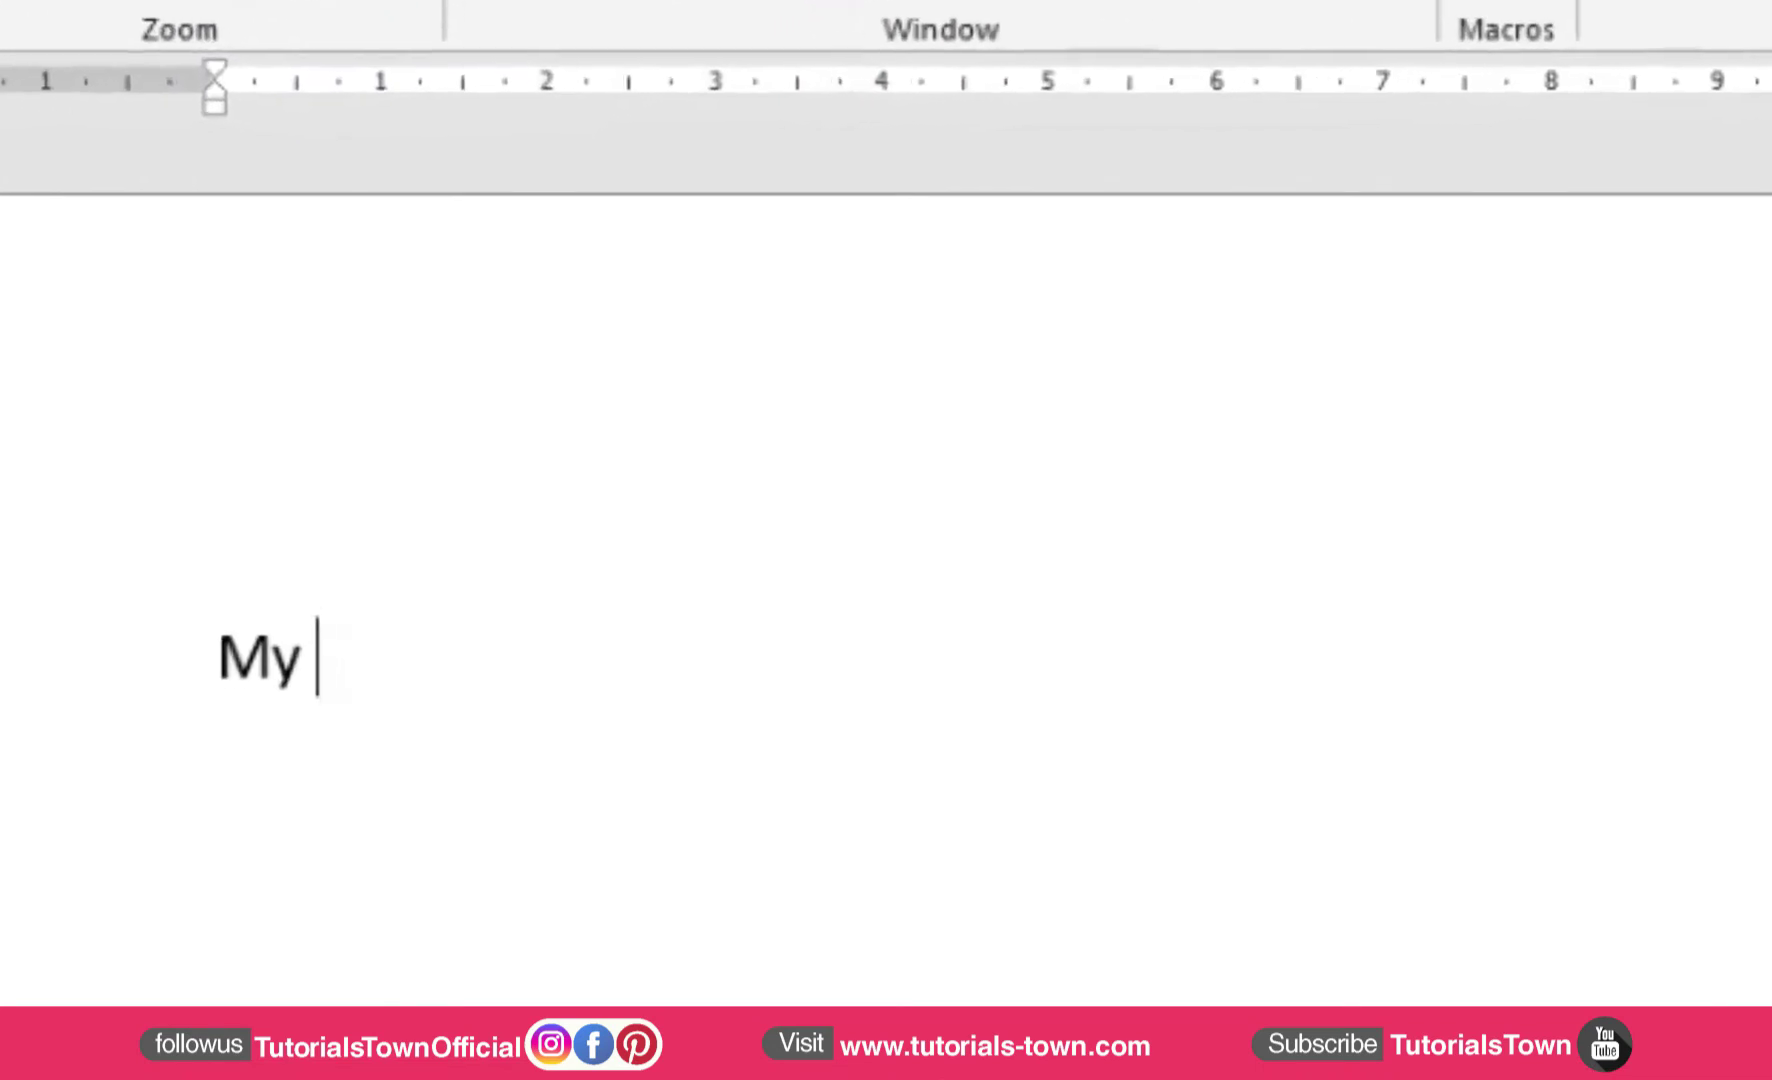
{"action": "type", "text": "name "}
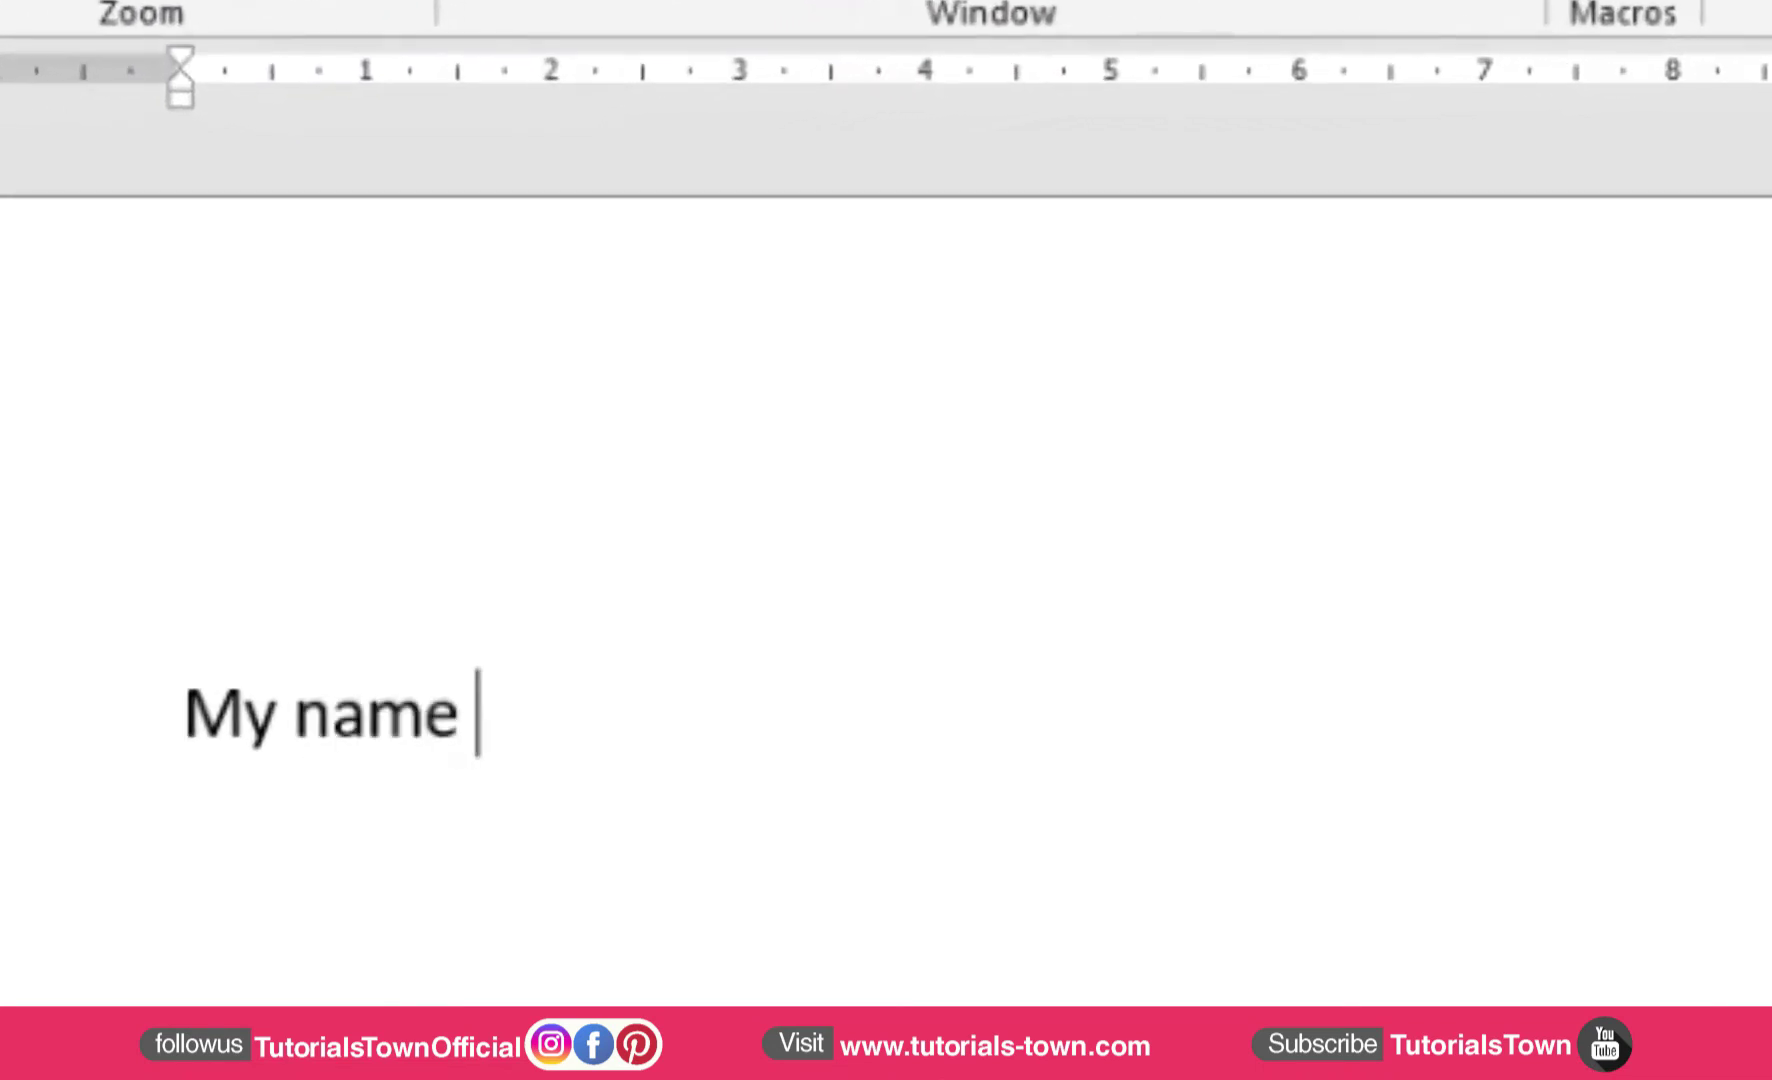
{"action": "type", "text": "is ali"}
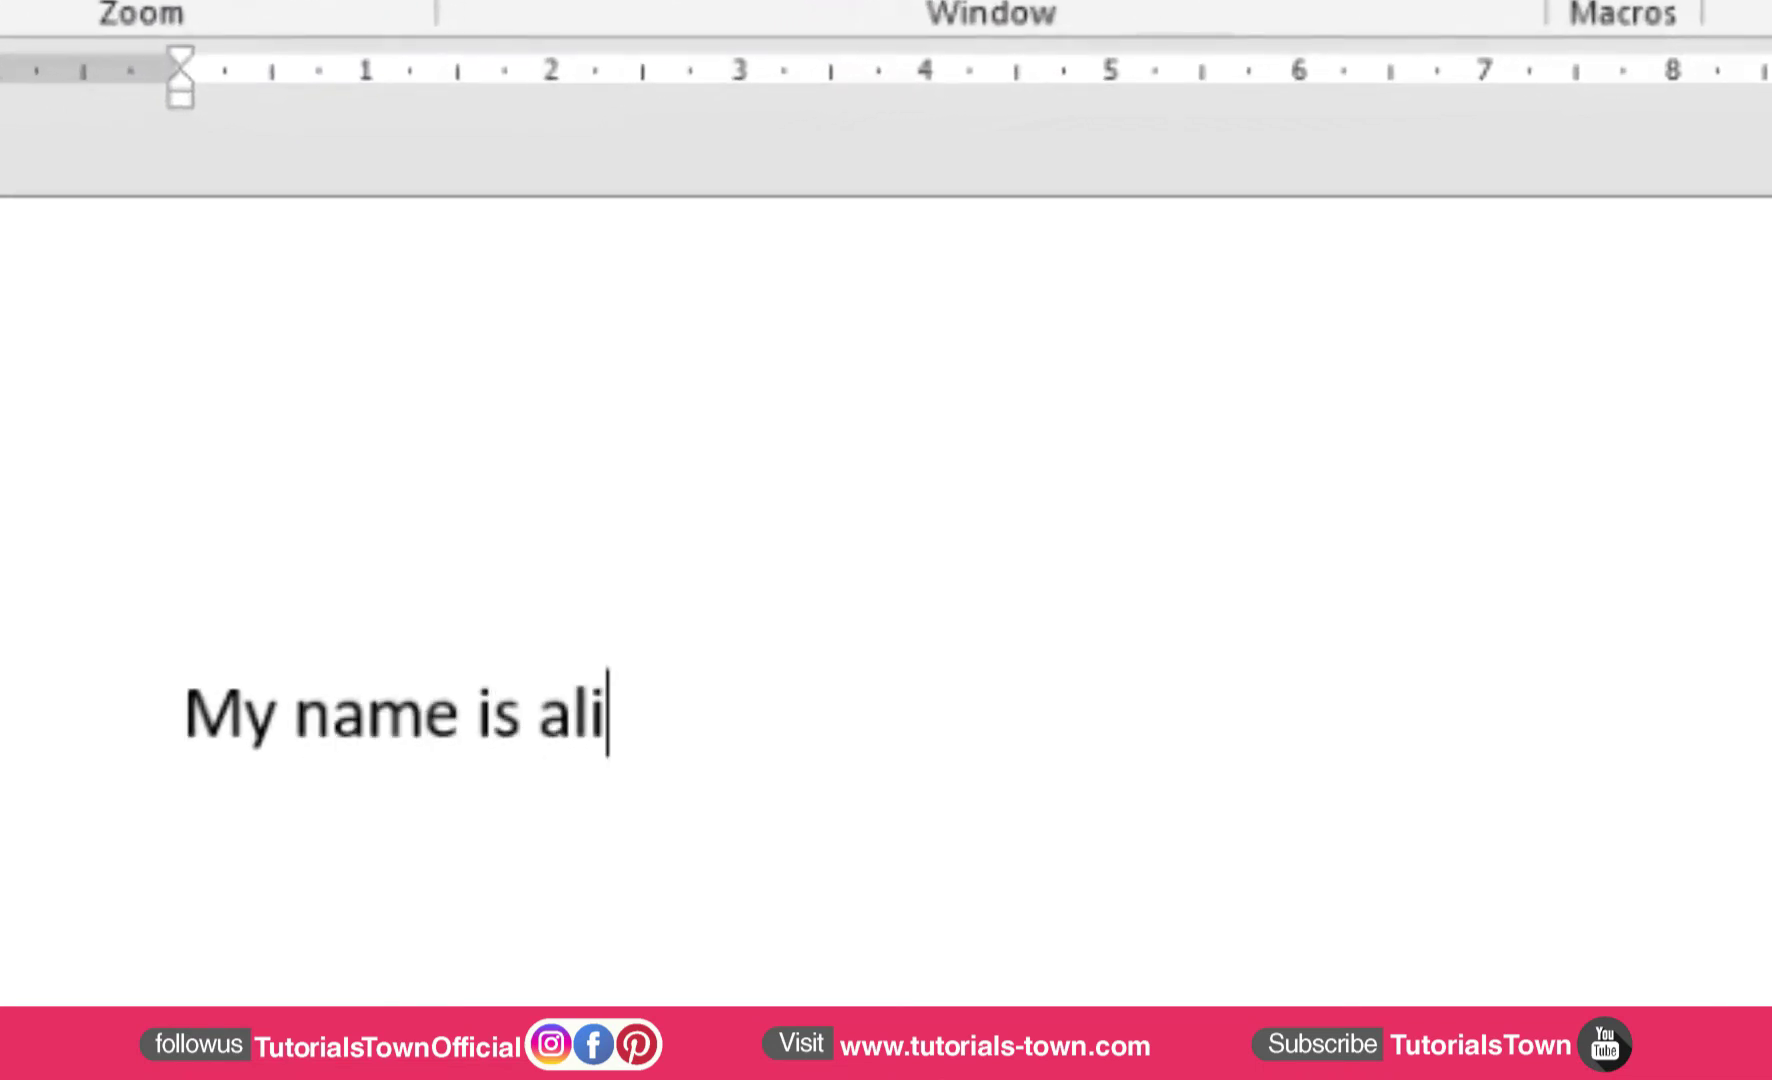
{"action": "type", "text": " reh"}
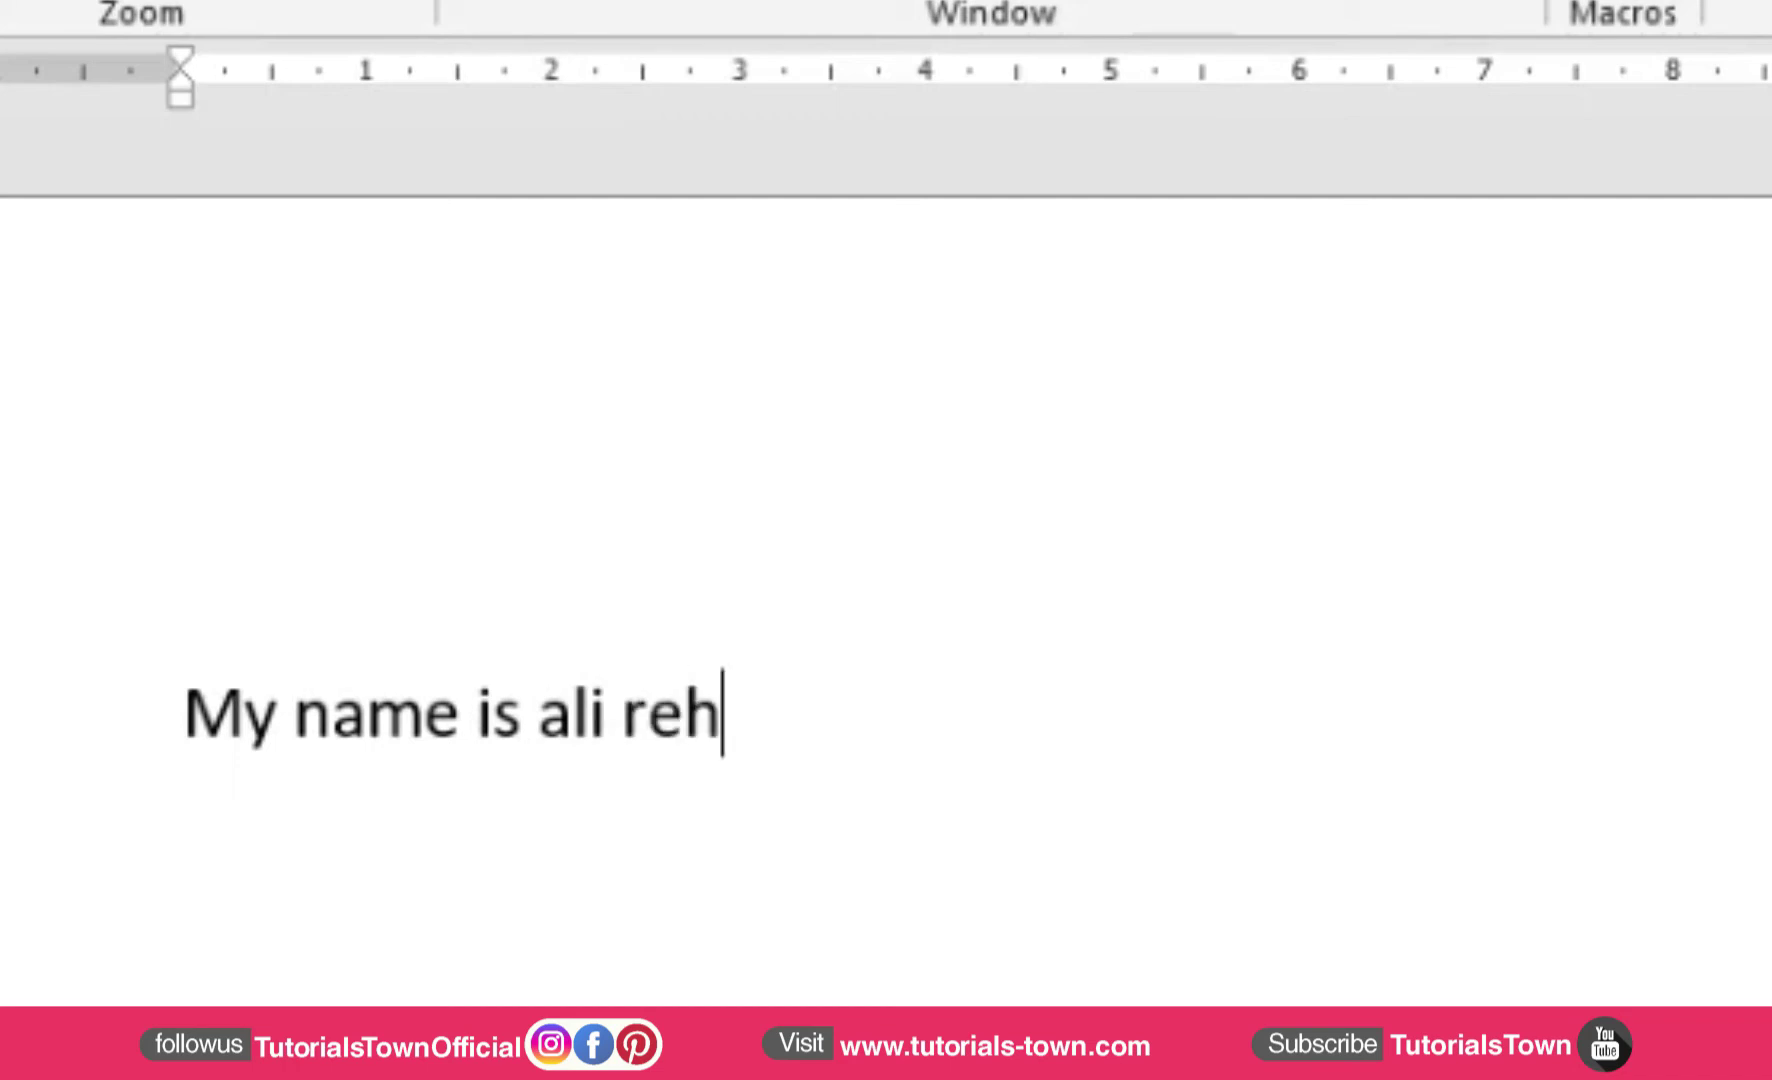
{"action": "type", "text": "man"}
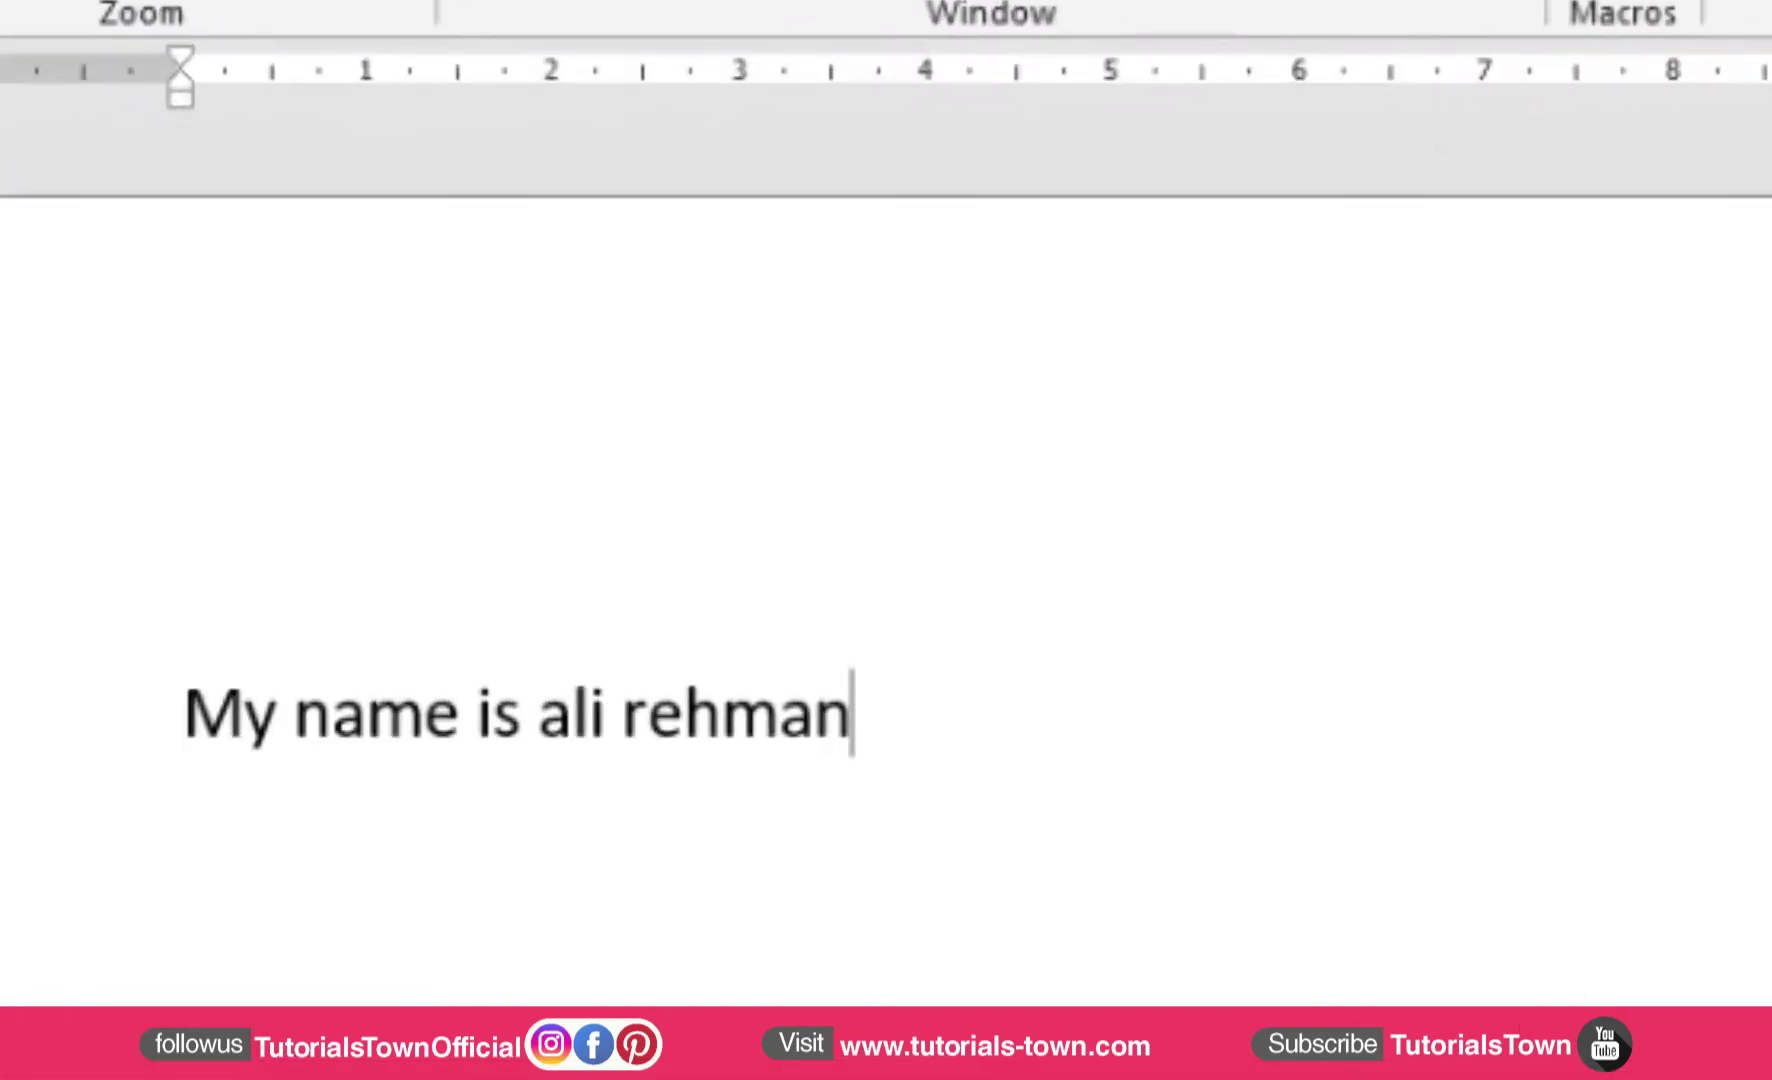
{"action": "key", "text": "Left"}
{"action": "key", "text": "Left"}
{"action": "key", "text": "Left"}
{"action": "key", "text": "Left"}
{"action": "key", "text": "Left"}
{"action": "key", "text": "Left"}
{"action": "key", "text": "Left"}
{"action": "key", "text": "Left"}
{"action": "key", "text": "Left"}
{"action": "key", "text": "Right"}
{"action": "key", "text": "Right"}
{"action": "key", "text": "Right"}
{"action": "key", "text": "Right"}
{"action": "key", "text": "Right"}
{"action": "key", "text": "Right"}
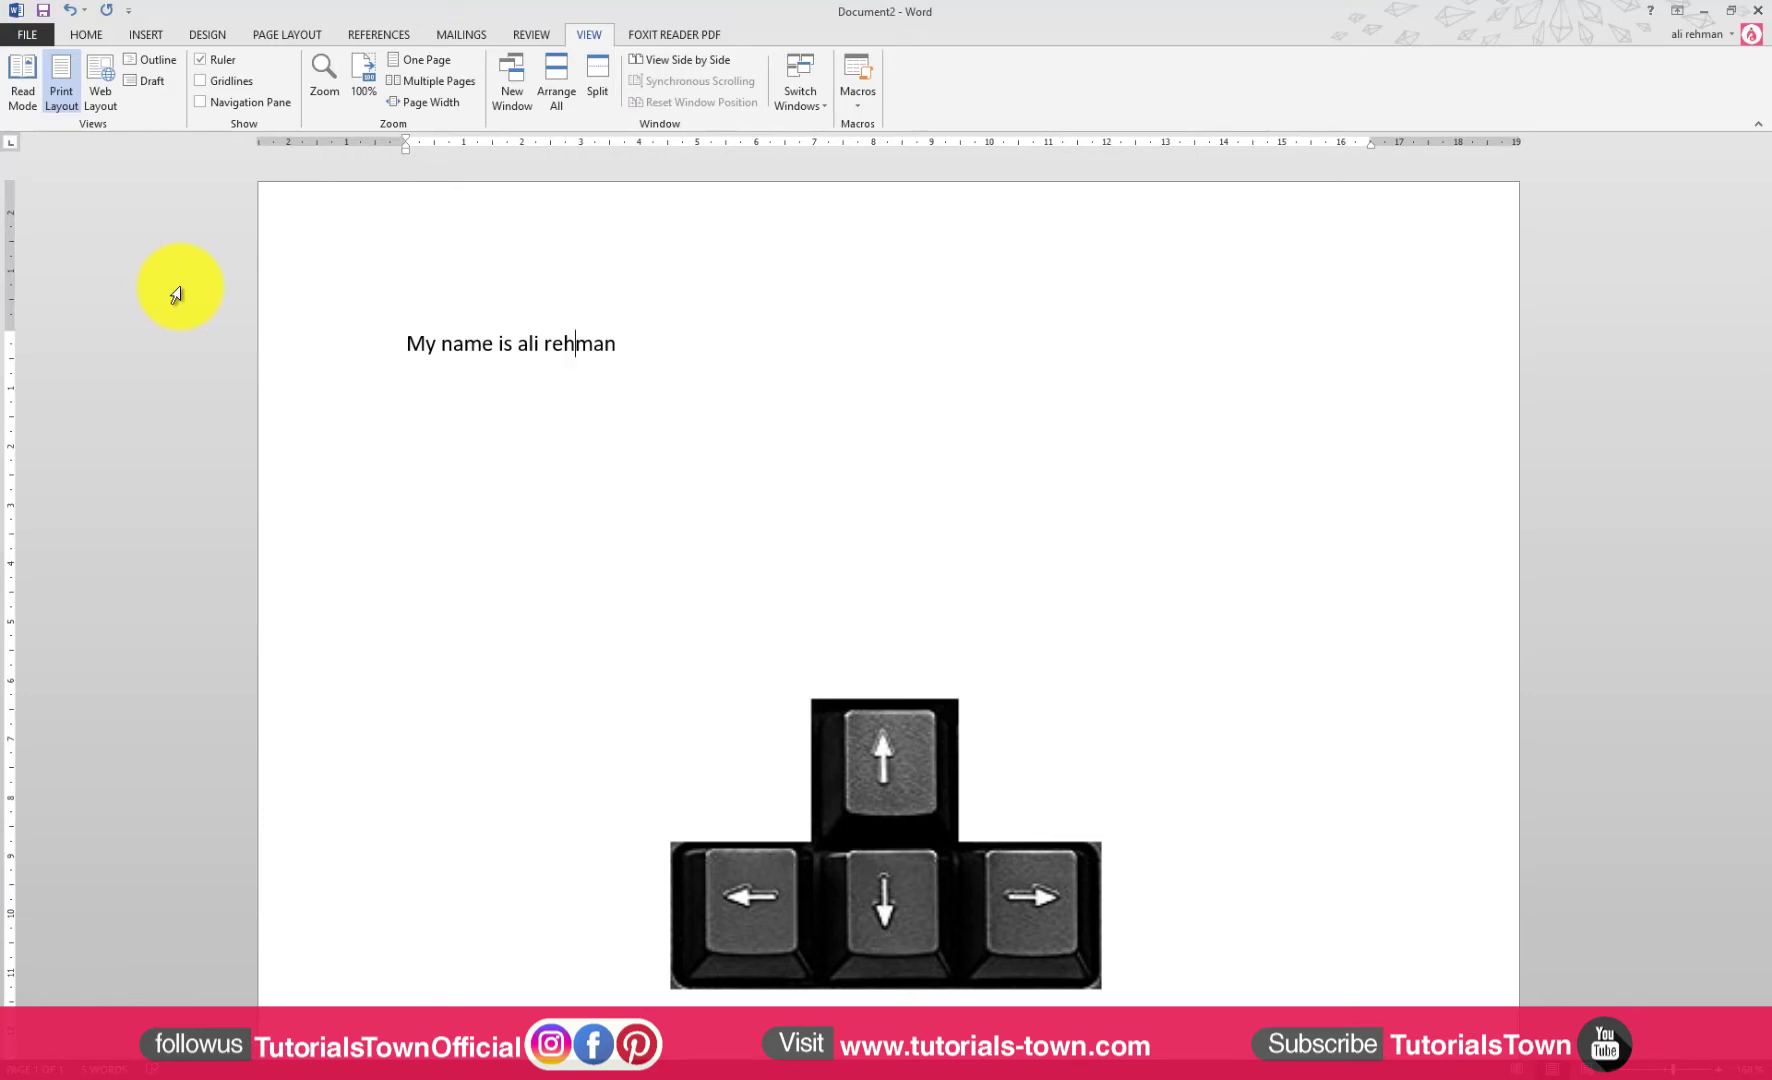
{"action": "key", "text": "Left"}
{"action": "key", "text": "Left"}
{"action": "key", "text": "Left"}
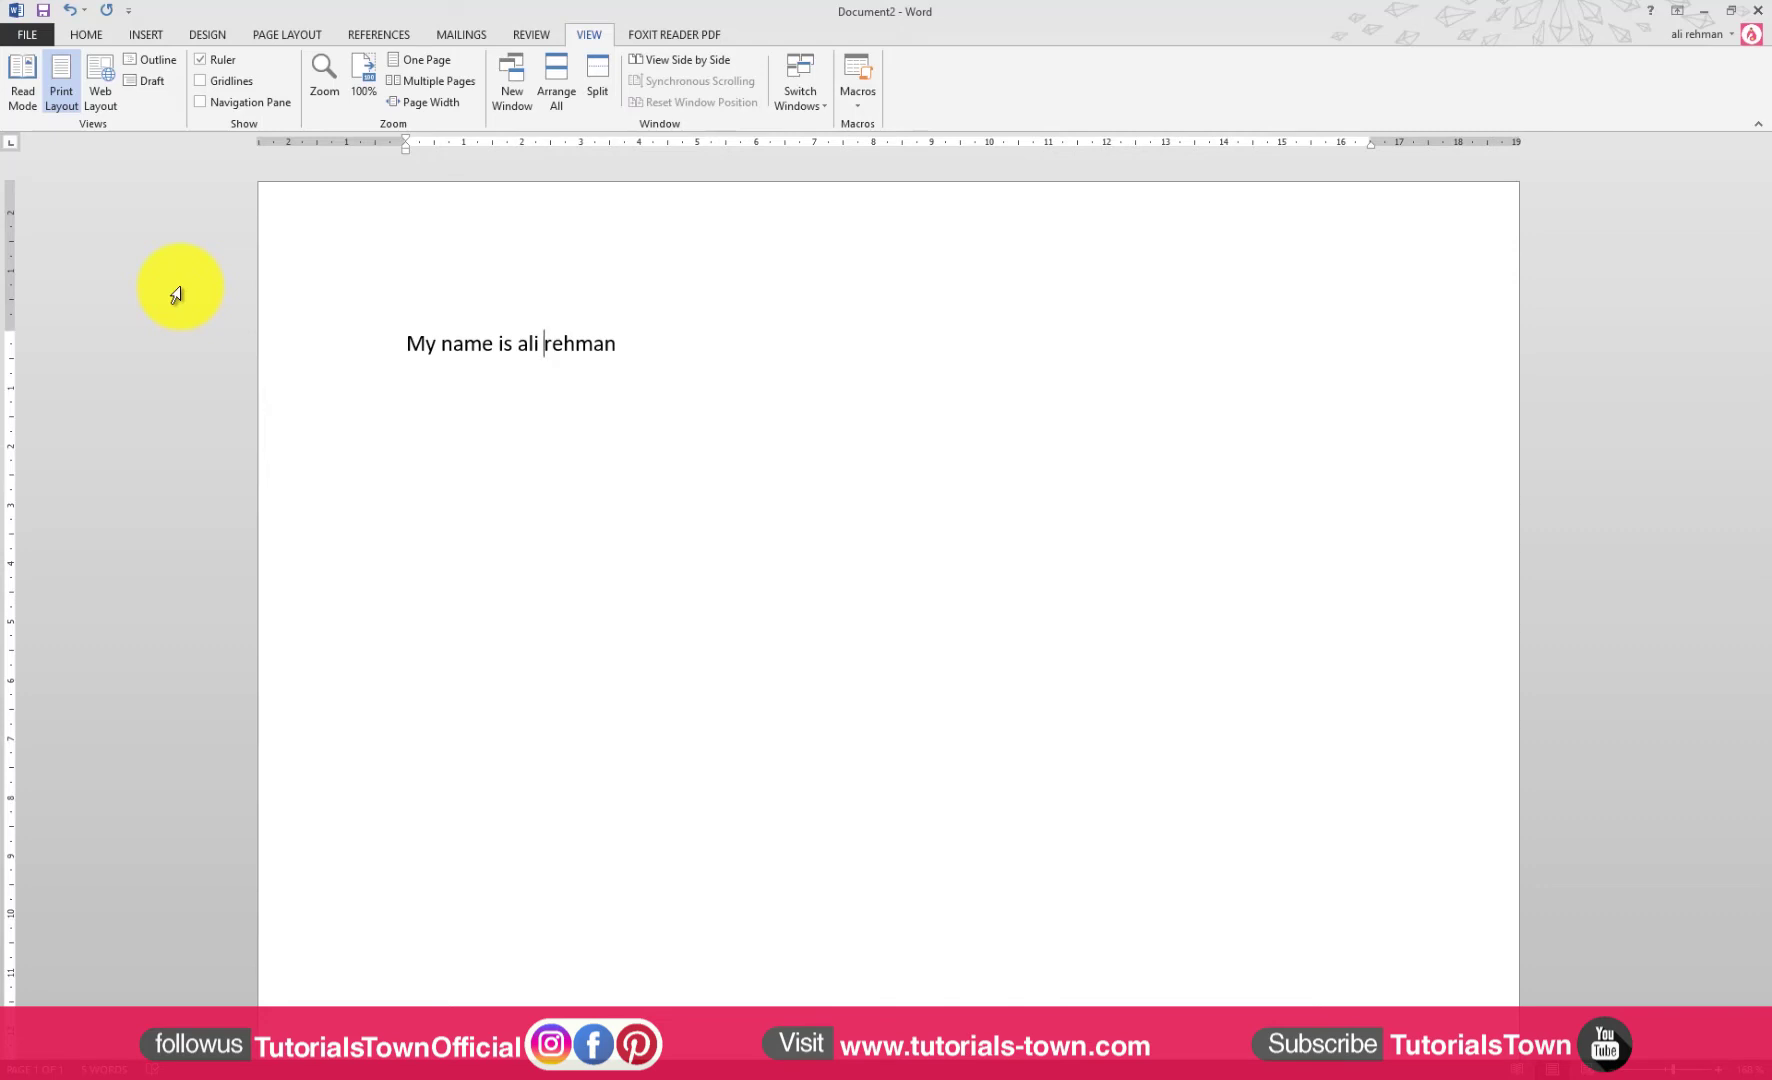
{"action": "key", "text": "Left"}
{"action": "key", "text": "Left"}
{"action": "key", "text": "Left"}
{"action": "key", "text": "Right"}
{"action": "key", "text": "Right"}
{"action": "key", "text": "Left"}
{"action": "key", "text": "Left"}
{"action": "key", "text": "Left"}
{"action": "left_click", "coordinate": [529, 344]}
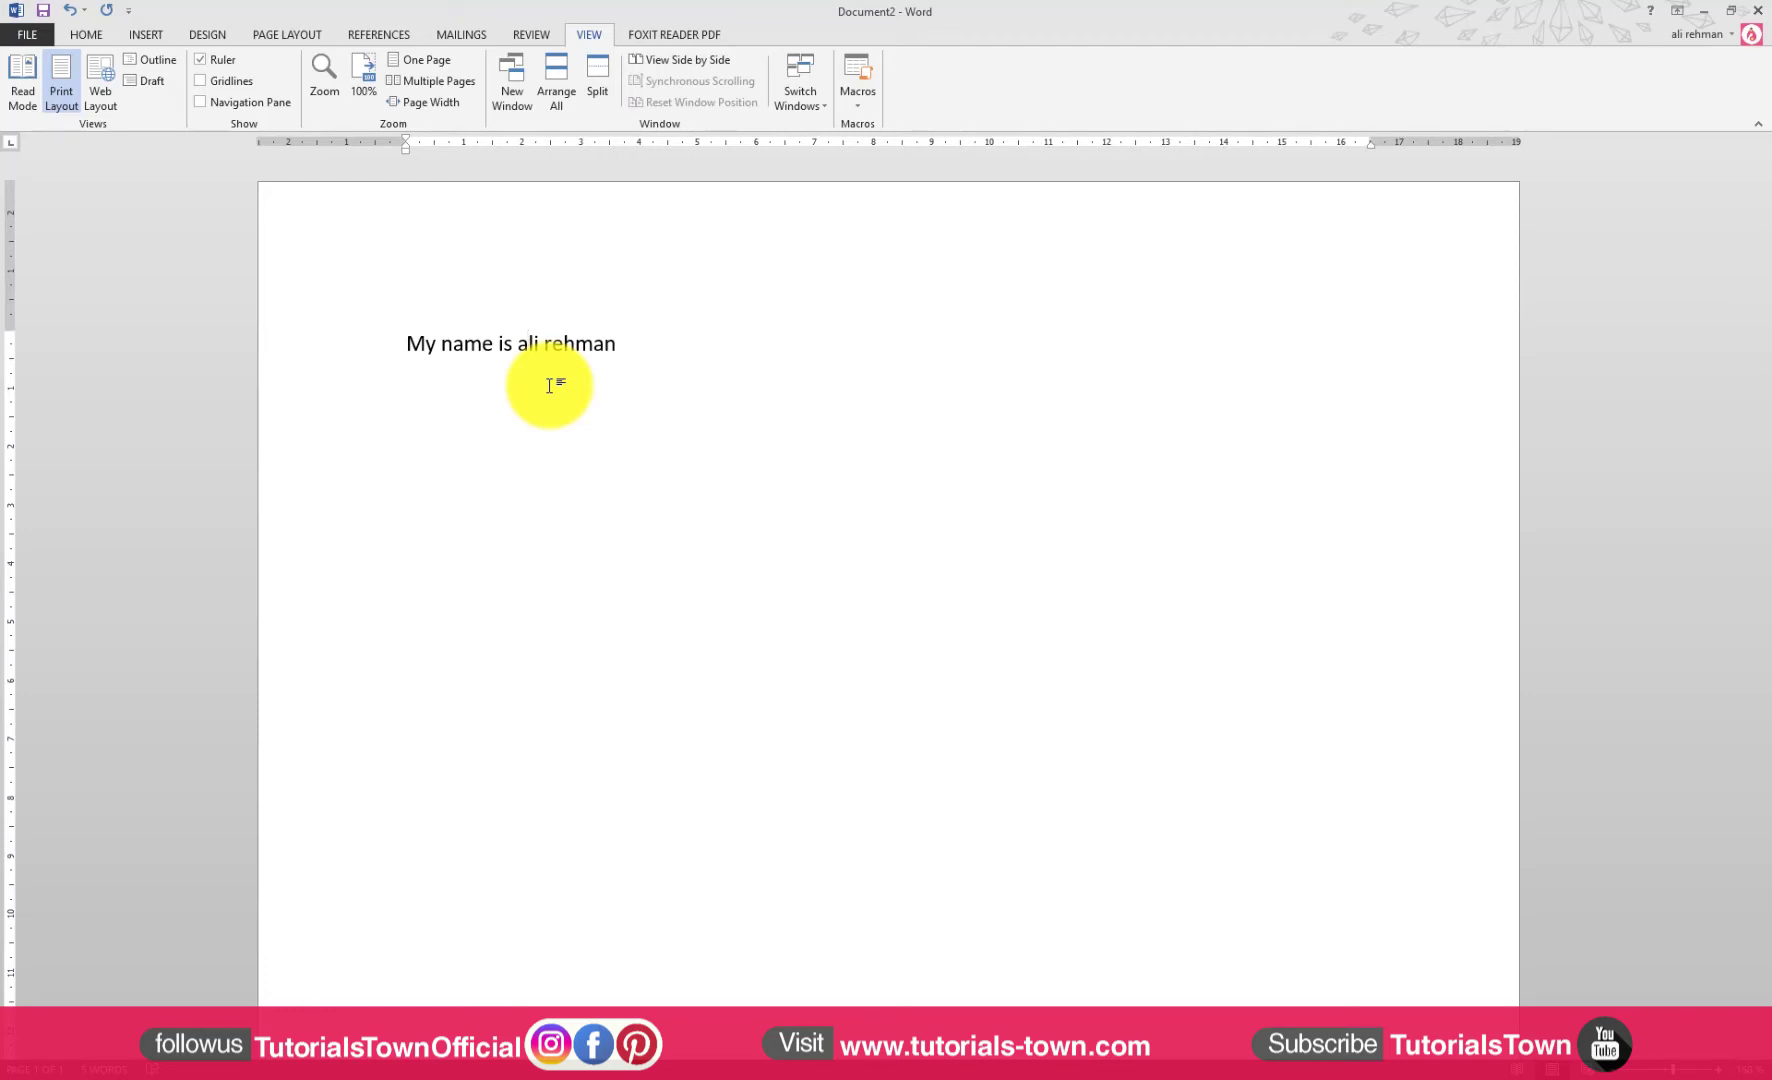
Step: Use Backspace and Delete to trim the name sentence down to 'My na n'
{"action": "key", "text": "BackSpace"}
{"action": "key", "text": "BackSpace"}
{"action": "key", "text": "BackSpace"}
{"action": "key", "text": "BackSpace"}
{"action": "key", "text": "BackSpace"}
{"action": "key", "text": "BackSpace"}
{"action": "key", "text": "BackSpace"}
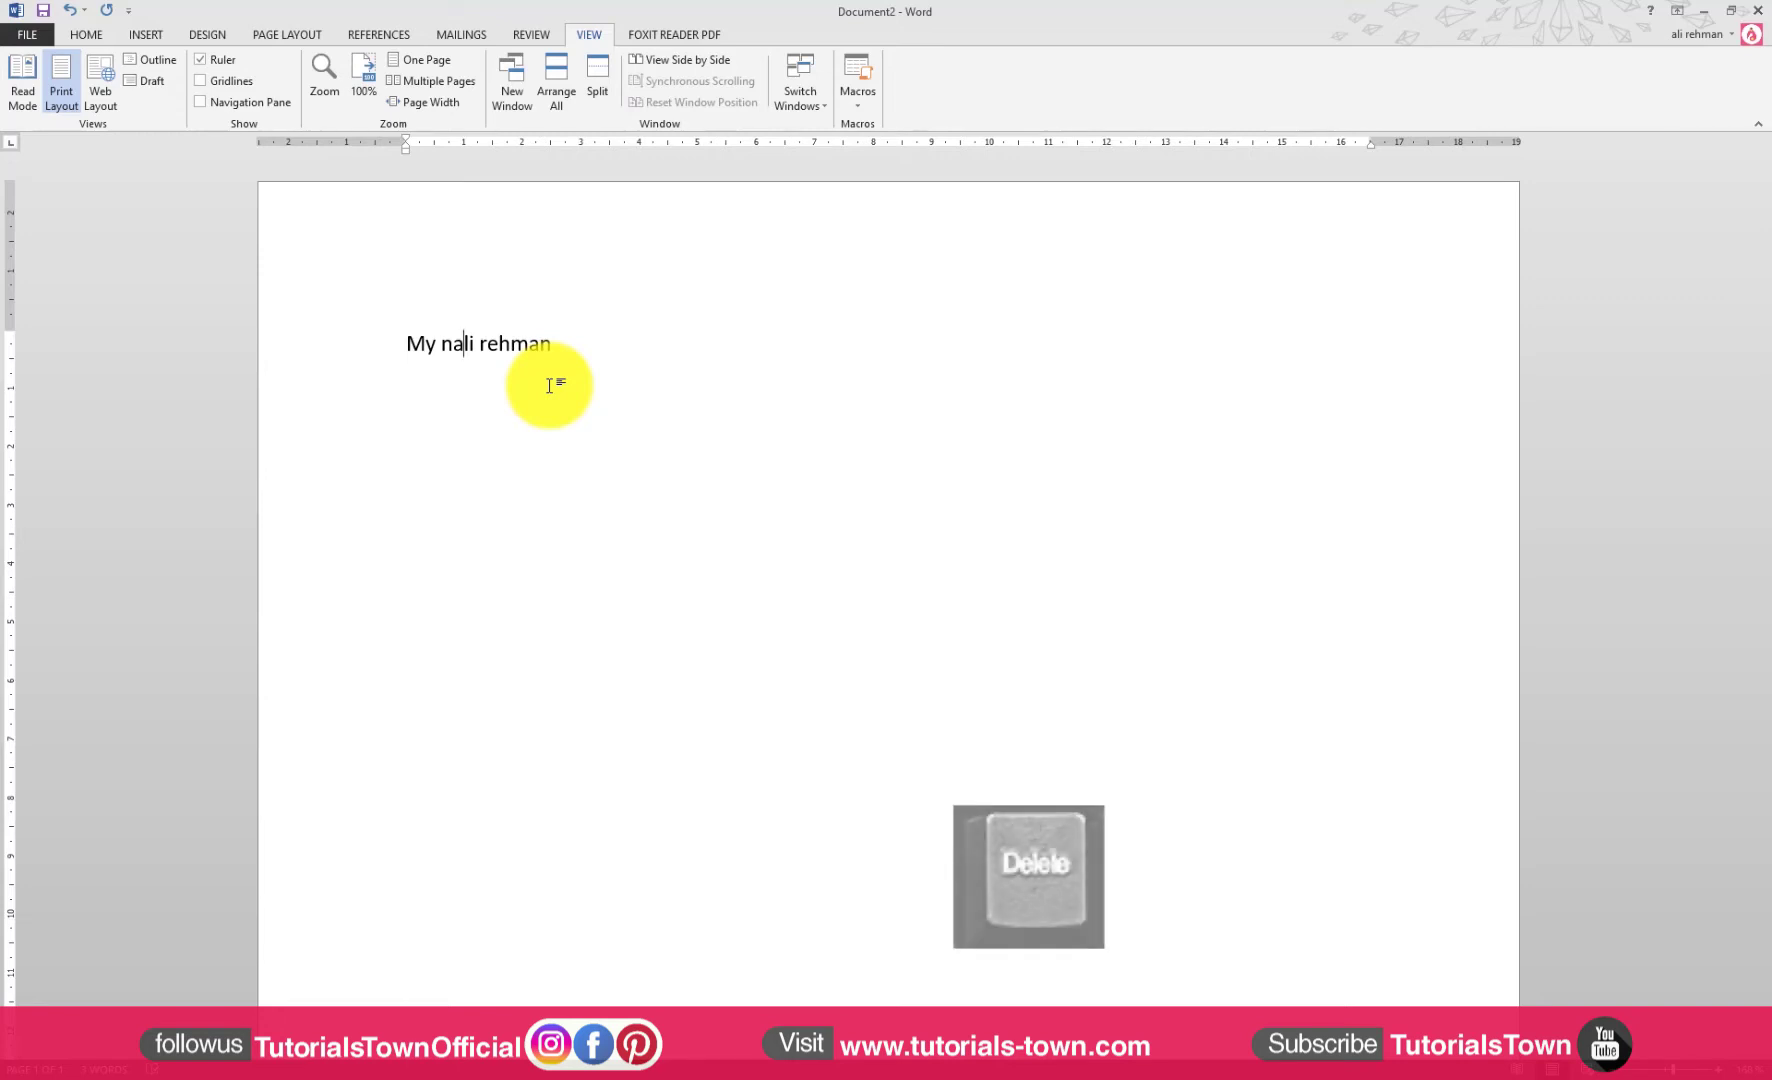
{"action": "key", "text": "Delete"}
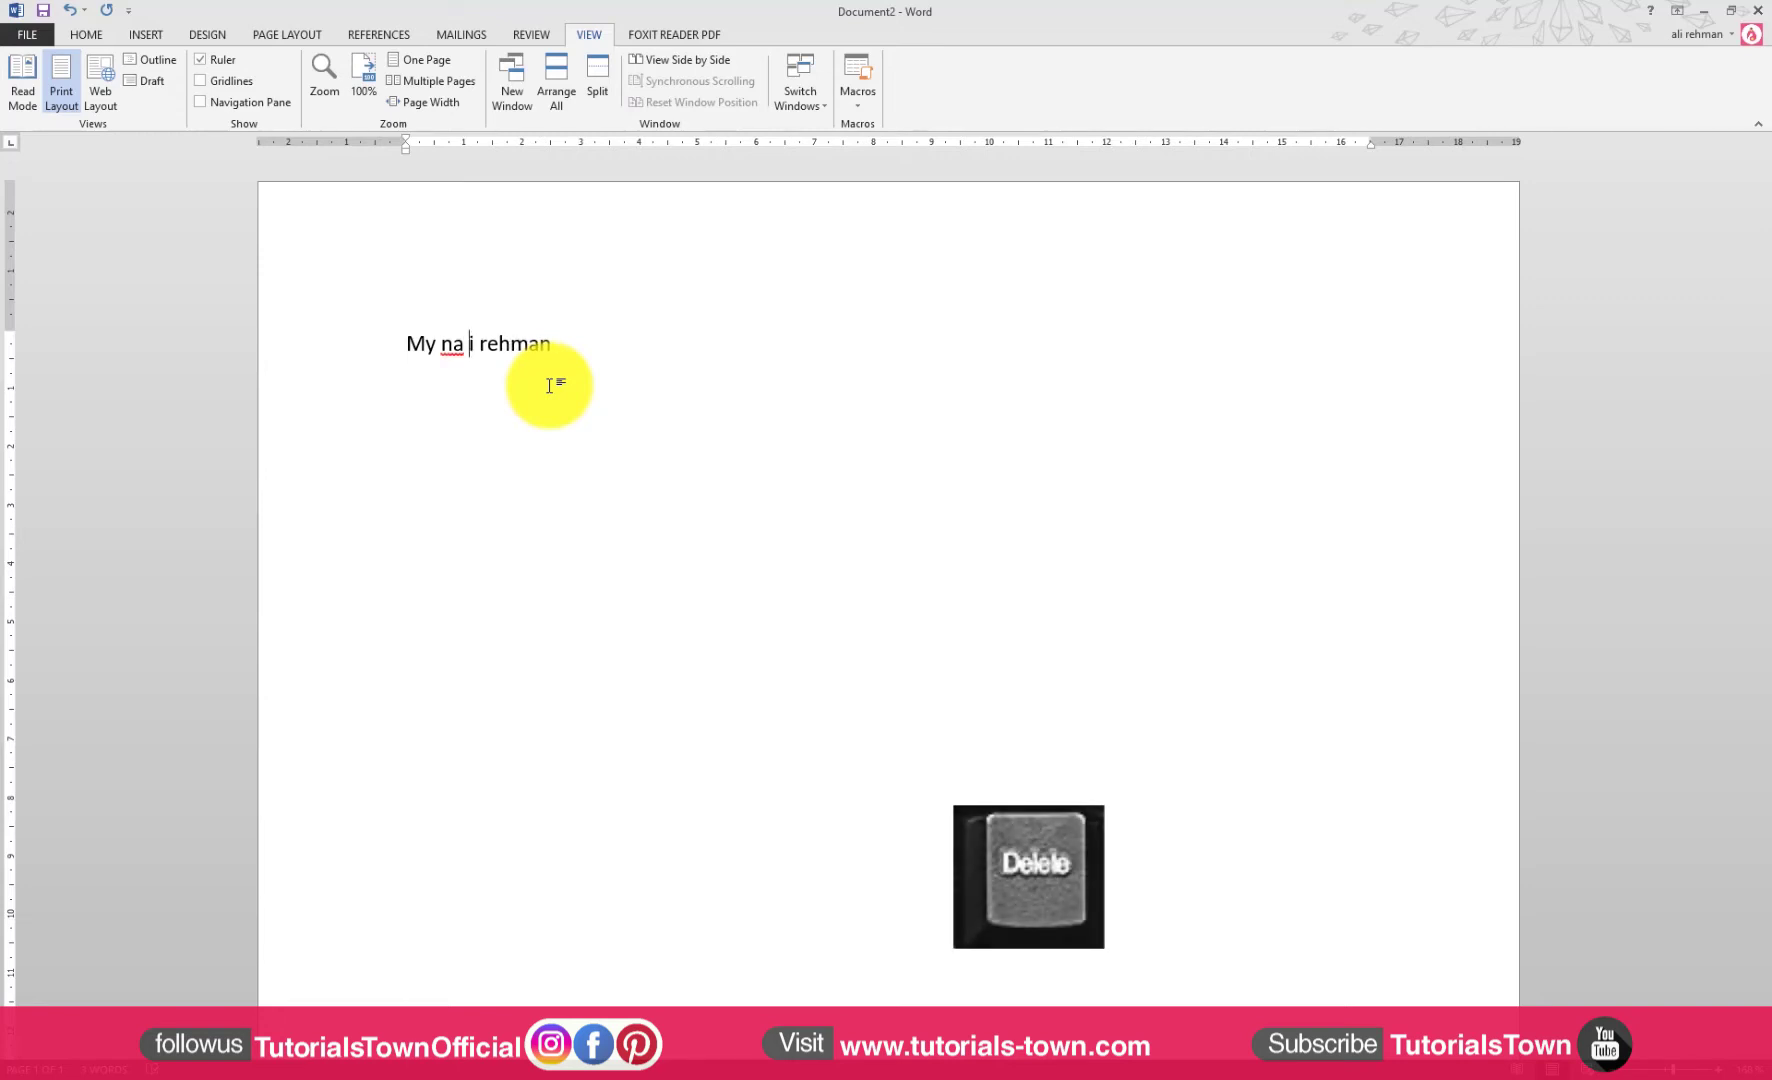
{"action": "key", "text": "Delete"}
{"action": "key", "text": "Delete"}
{"action": "key", "text": "Delete"}
{"action": "key", "text": "Delete"}
{"action": "key", "text": "Delete"}
{"action": "key", "text": "Delete"}
{"action": "key", "text": "Delete"}
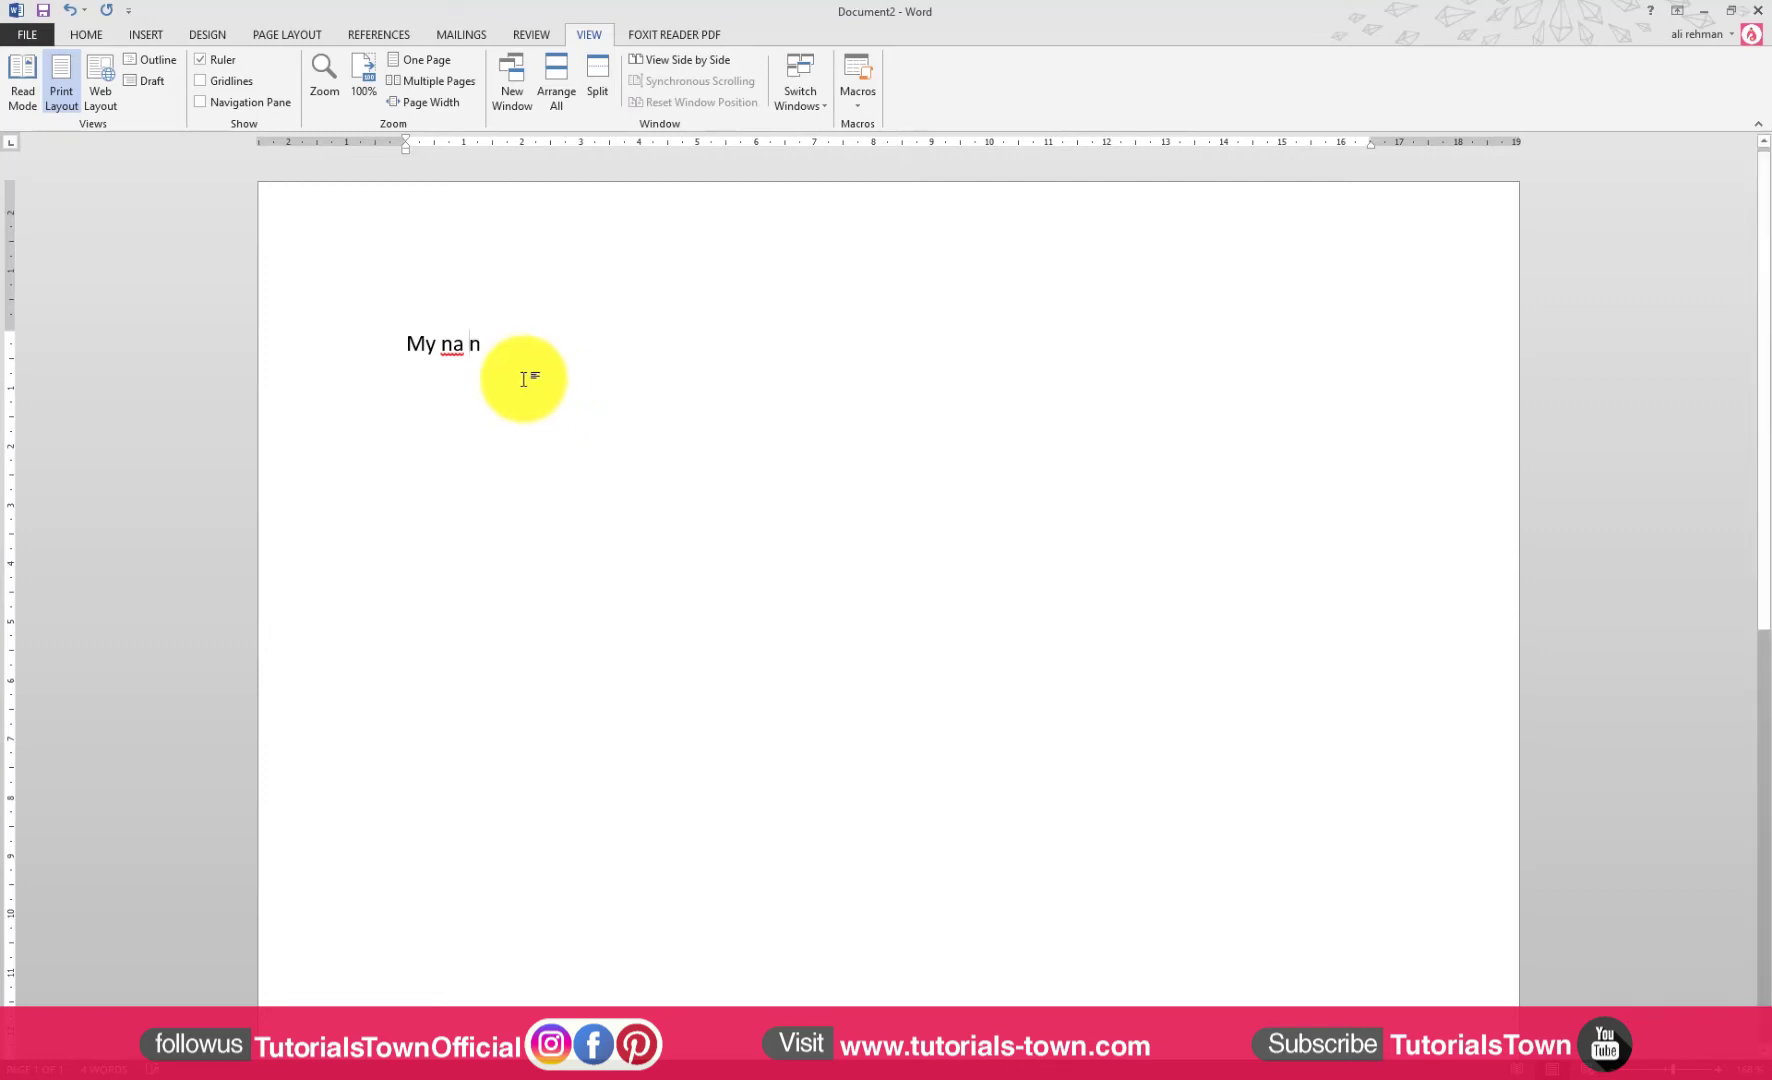
{"action": "scroll", "coordinate": [463, 362], "scroll_direction": "up", "scroll_amount": 2}
{"action": "scroll", "coordinate": [463, 362], "scroll_direction": "up", "scroll_amount": 1}
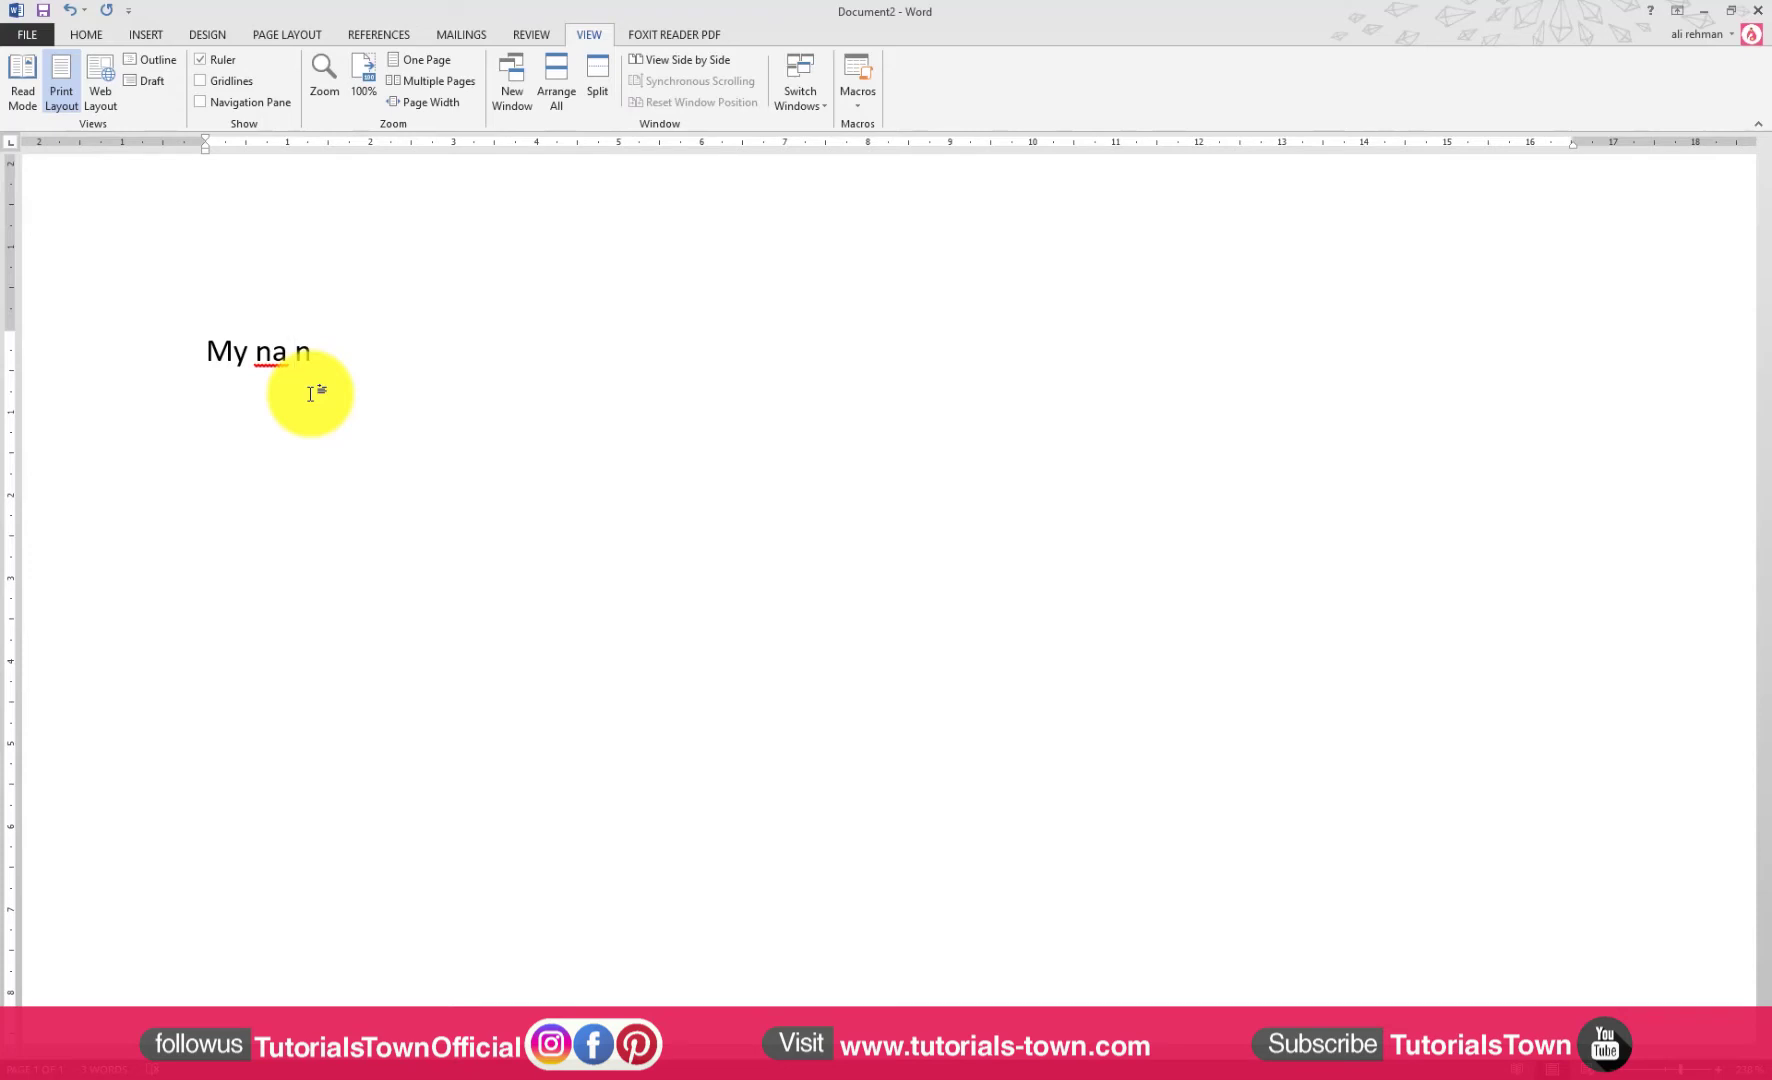
Step: Retype letters after 'My na', then undo repeatedly to restore the full name sentence
{"action": "key", "text": "BackSpace"}
{"action": "type", "text": "me"}
{"action": "key", "text": "BackSpace"}
{"action": "key", "text": "BackSpace"}
{"action": "type", "text": "ame"}
{"action": "key", "text": "BackSpace"}
{"action": "key", "text": "BackSpace"}
{"action": "type", "text": "e"}
{"action": "key", "text": "BackSpace"}
{"action": "key", "text": "BackSpace"}
{"action": "key", "text": "BackSpace"}
{"action": "key", "text": "ctrl+z"}
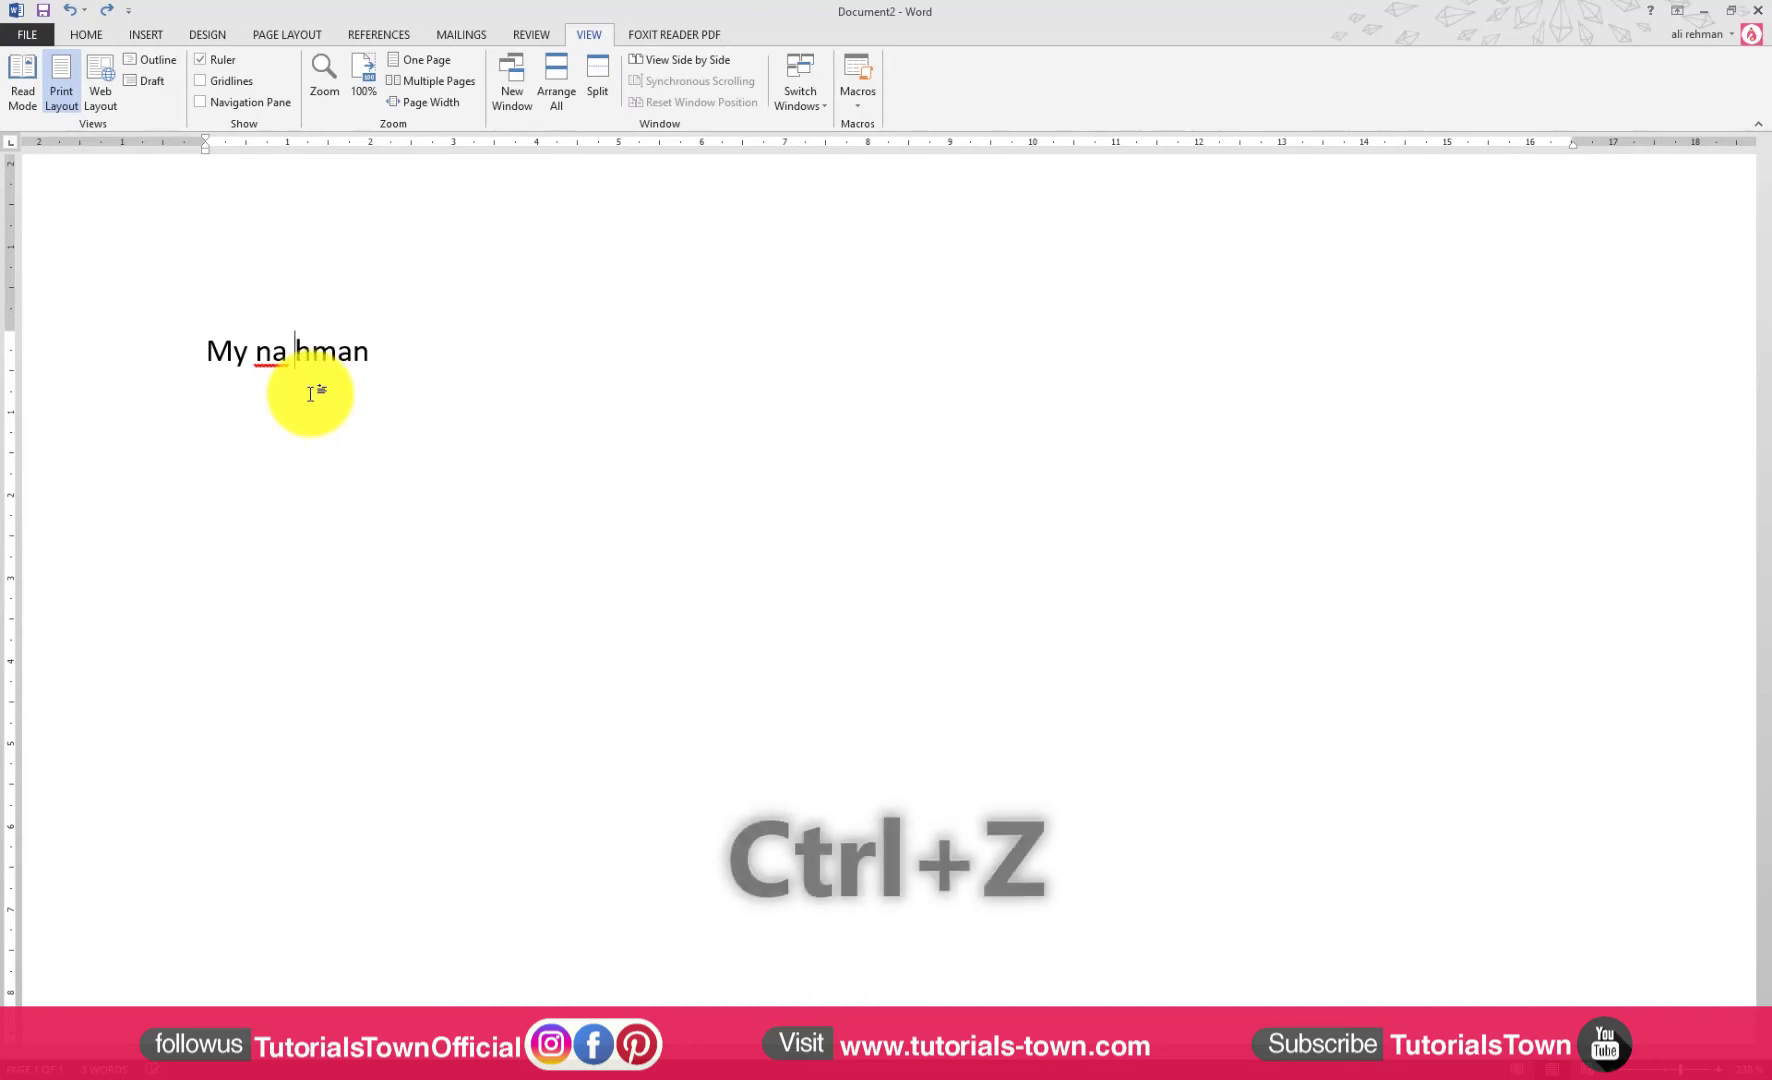
{"action": "key", "text": "ctrl+z"}
{"action": "key", "text": "ctrl+z"}
{"action": "key", "text": "ctrl+z"}
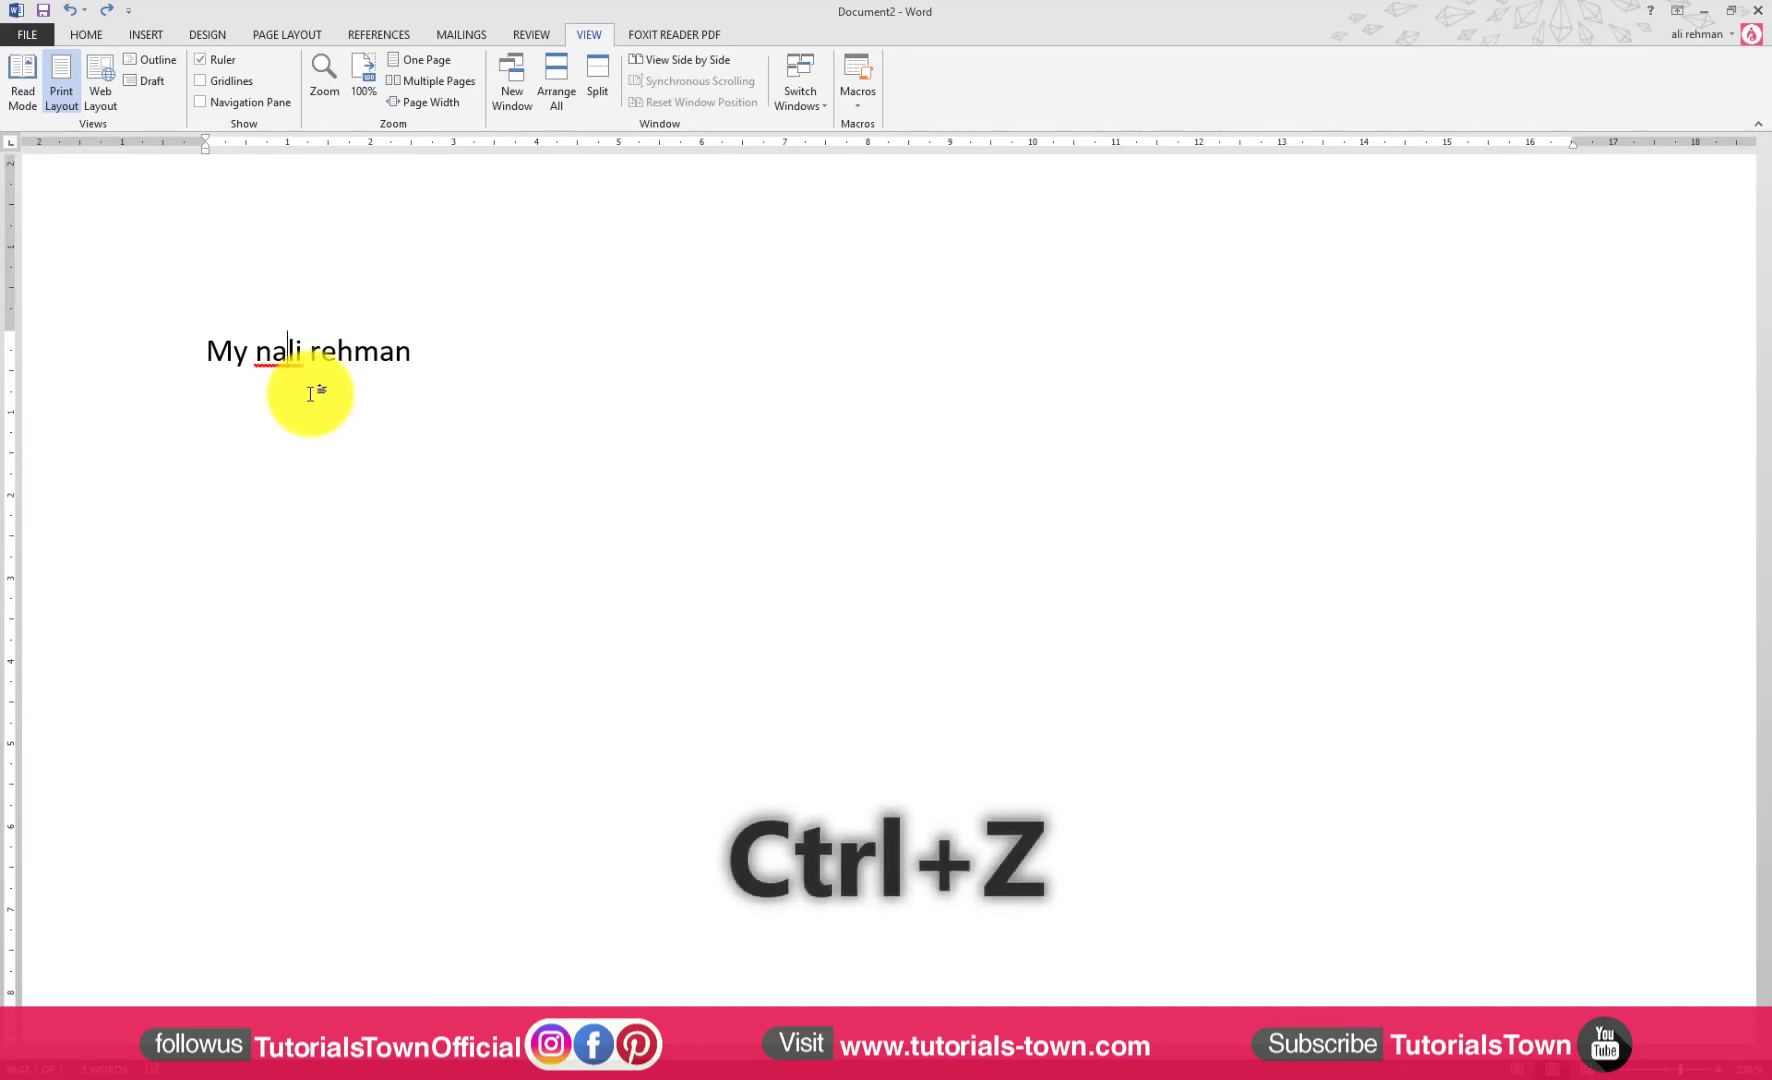
{"action": "key", "text": "ctrl+z"}
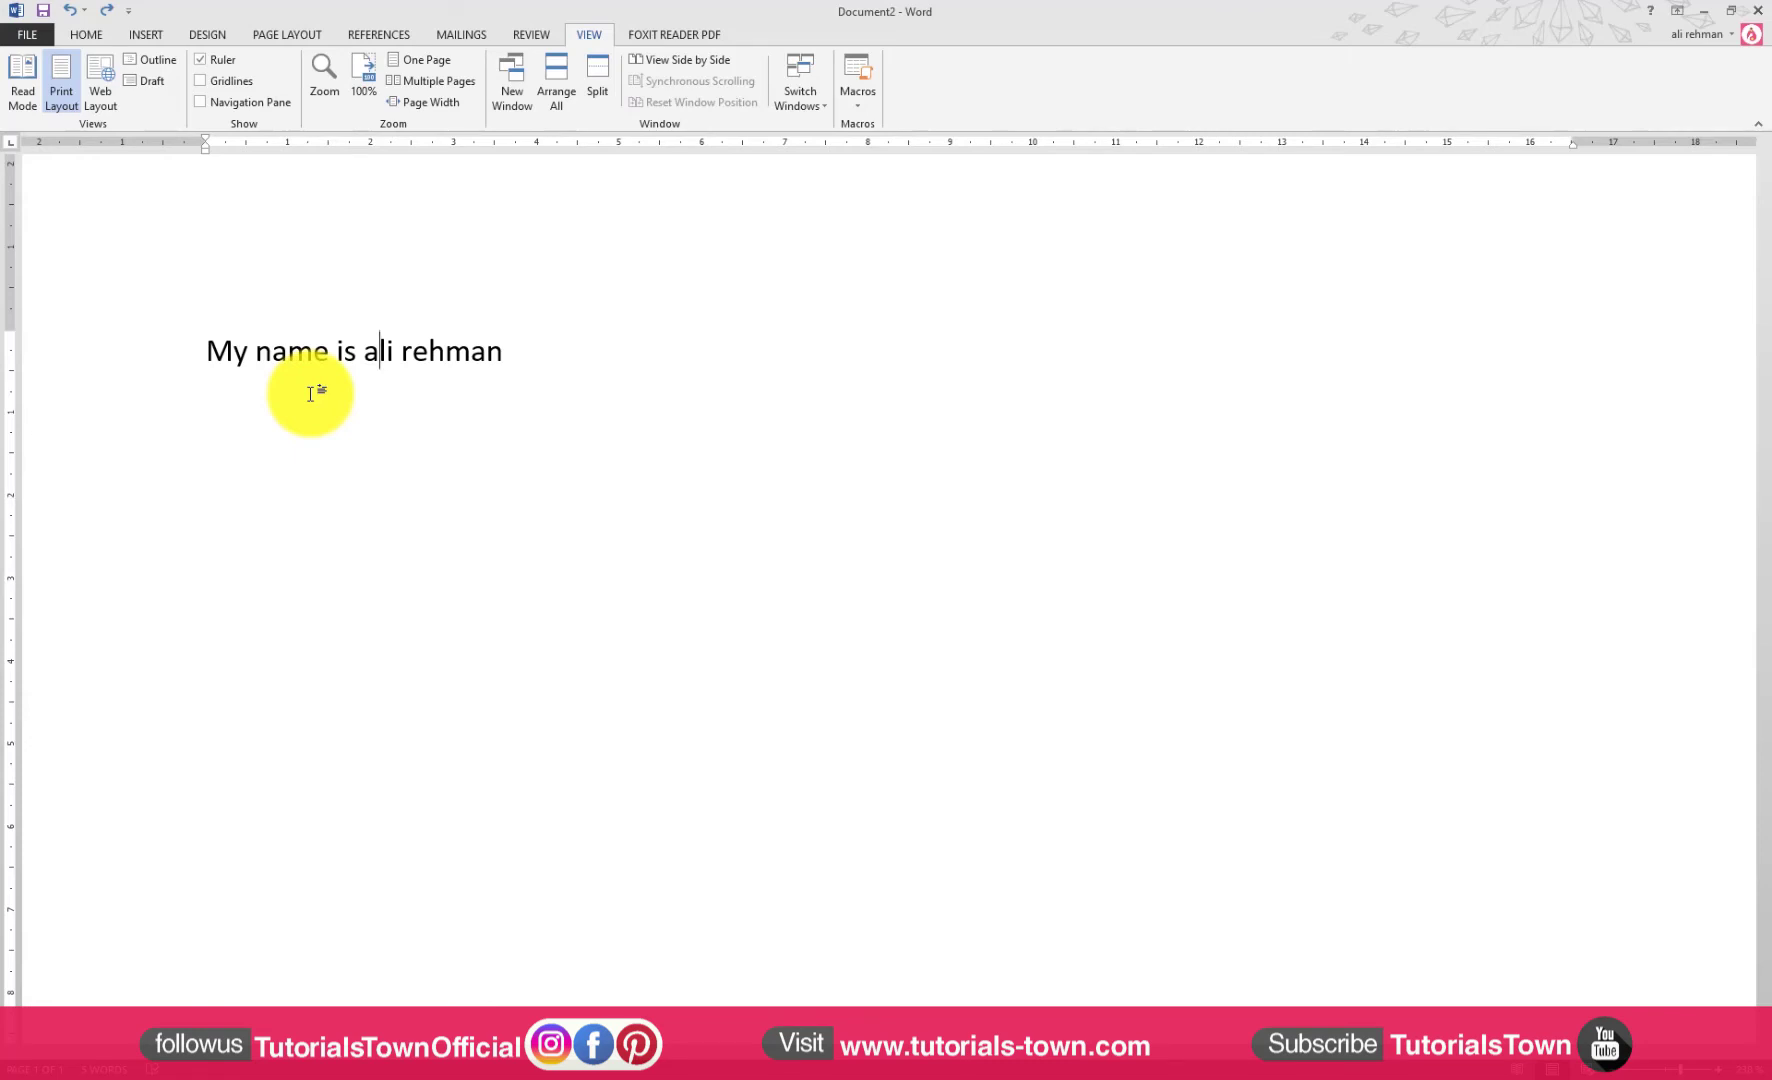
Step: Retype the author's name in capitals with Caps Lock, then delete it so only 'My name is' remains
{"action": "key", "text": "BackSpace"}
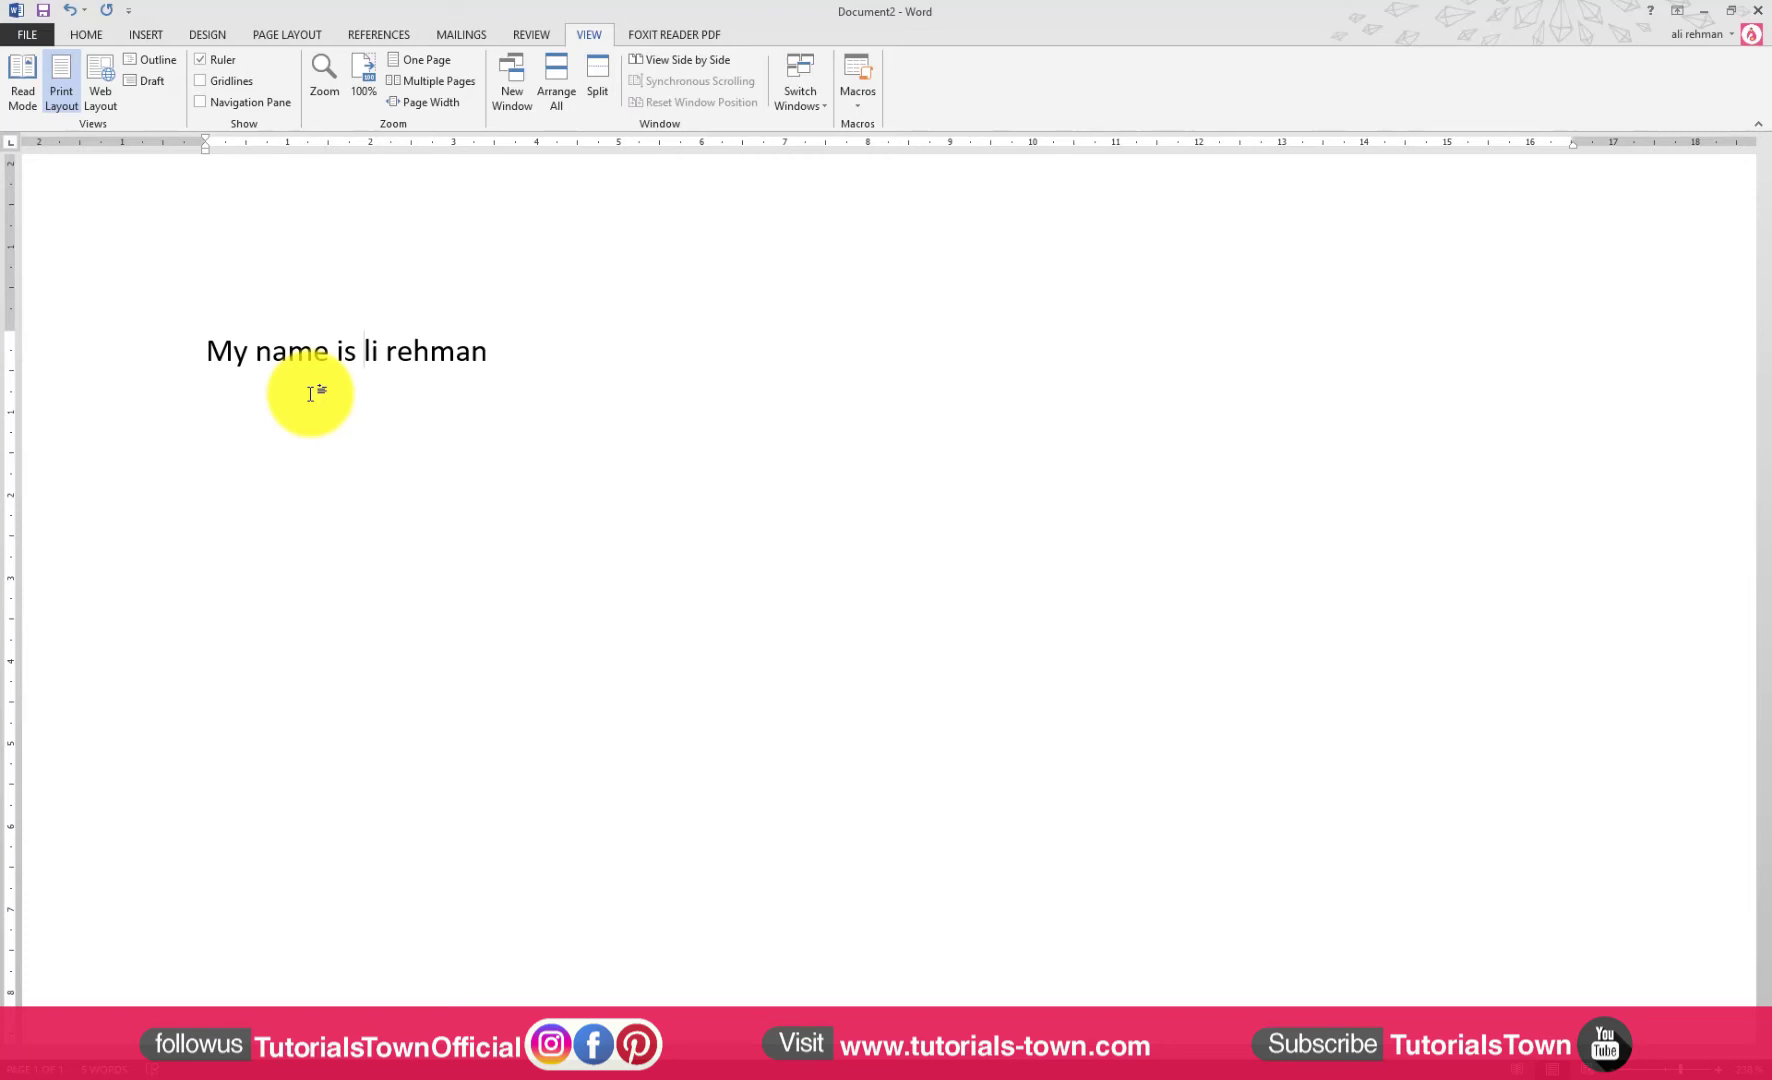
{"action": "key", "text": "Caps_Lock"}
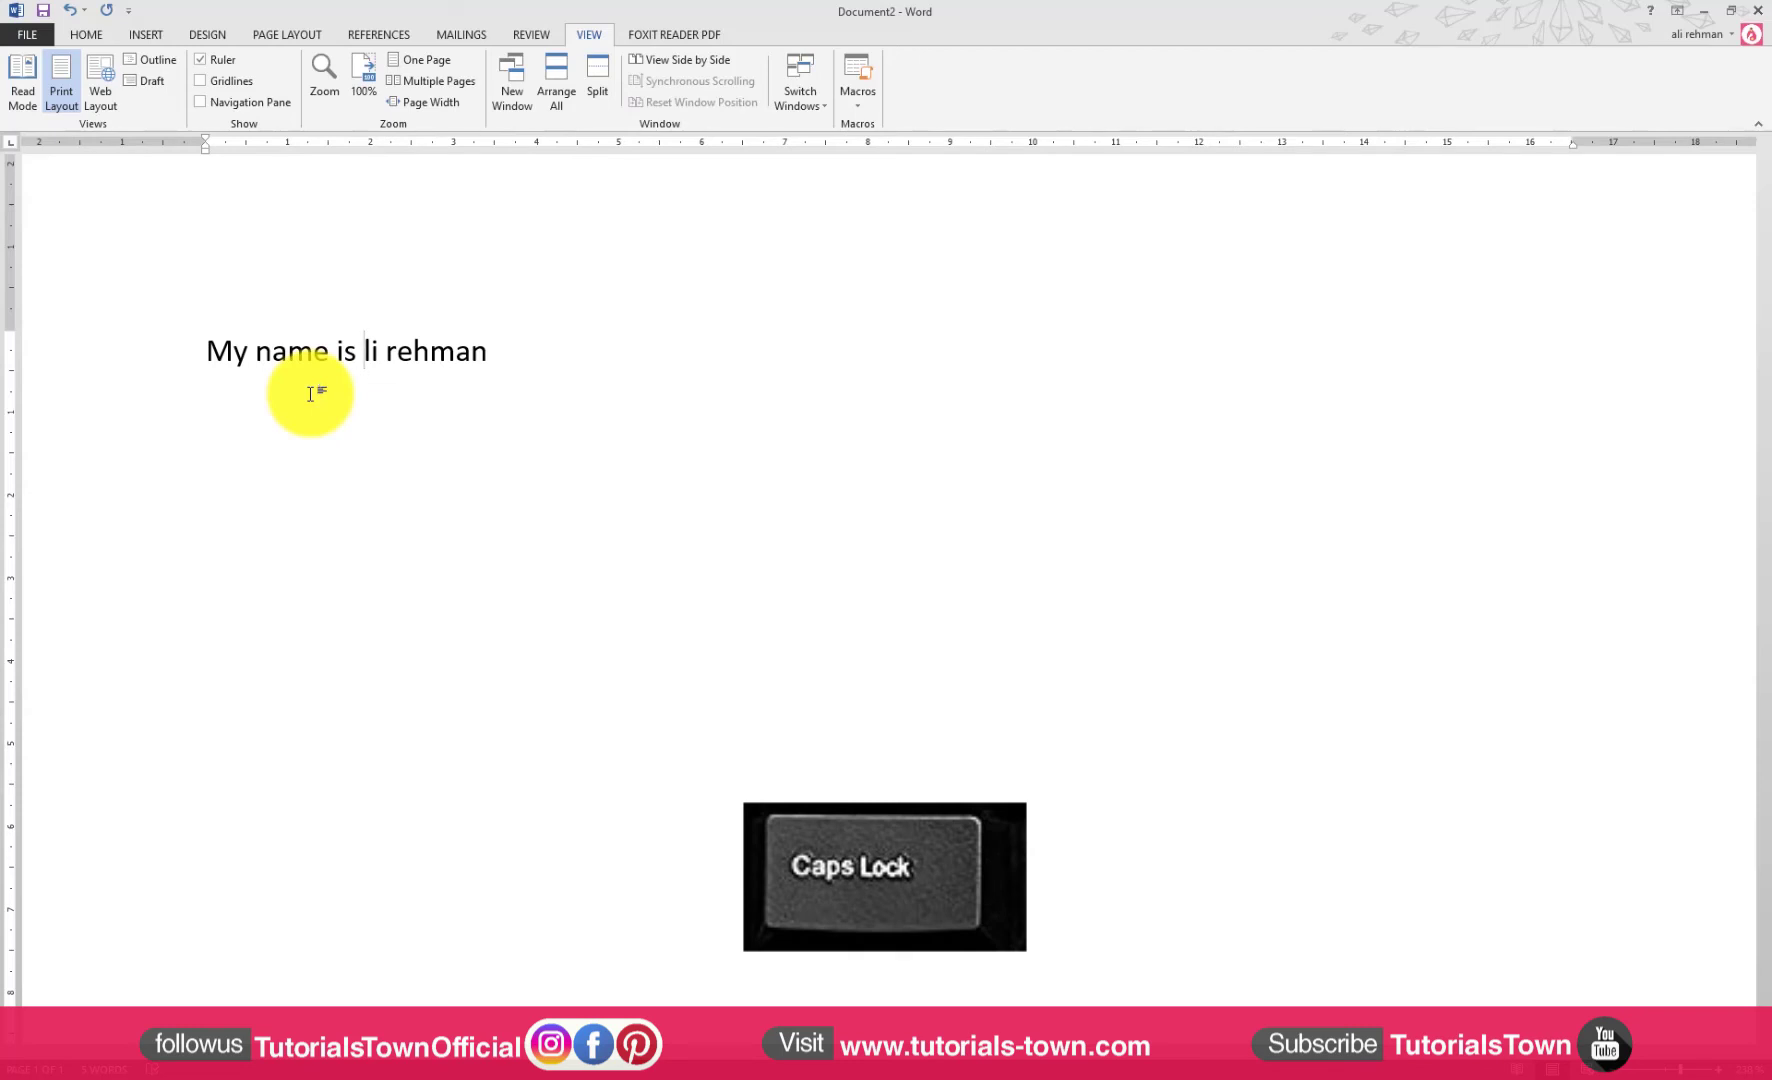
{"action": "type", "text": "A"}
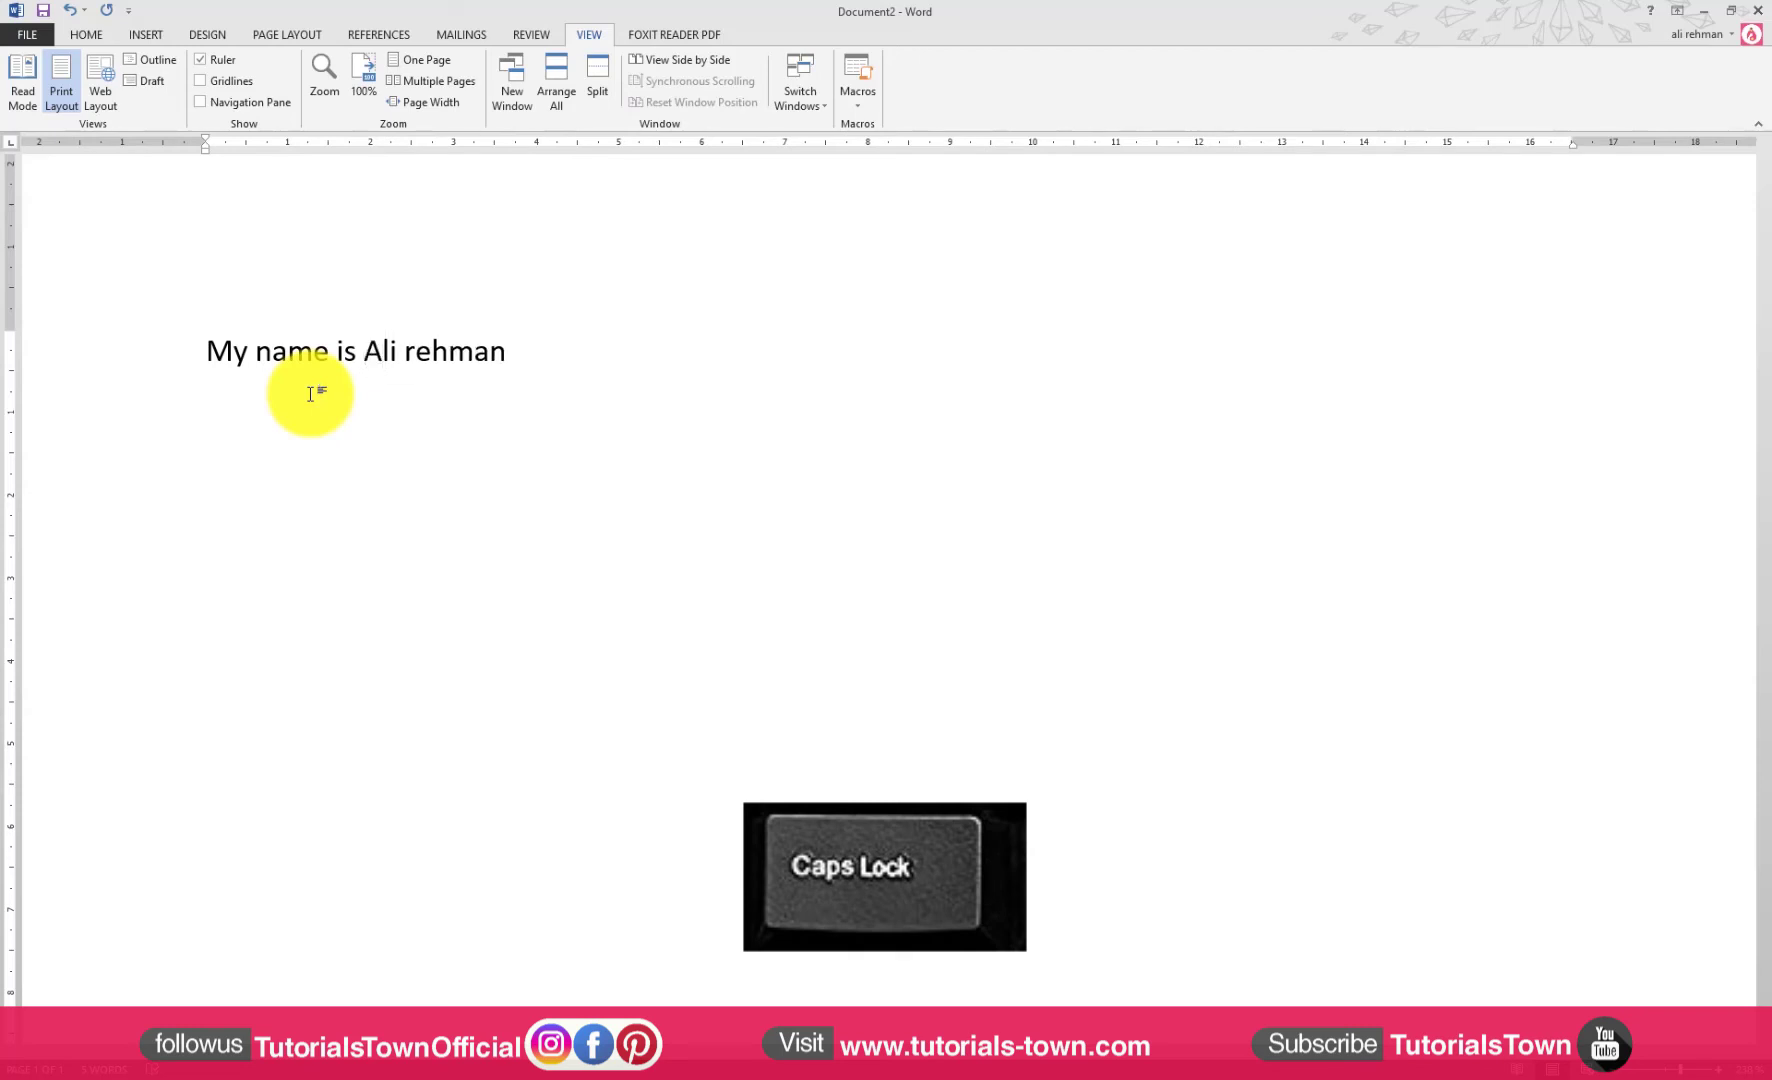
{"action": "type", "text": "LI REH"}
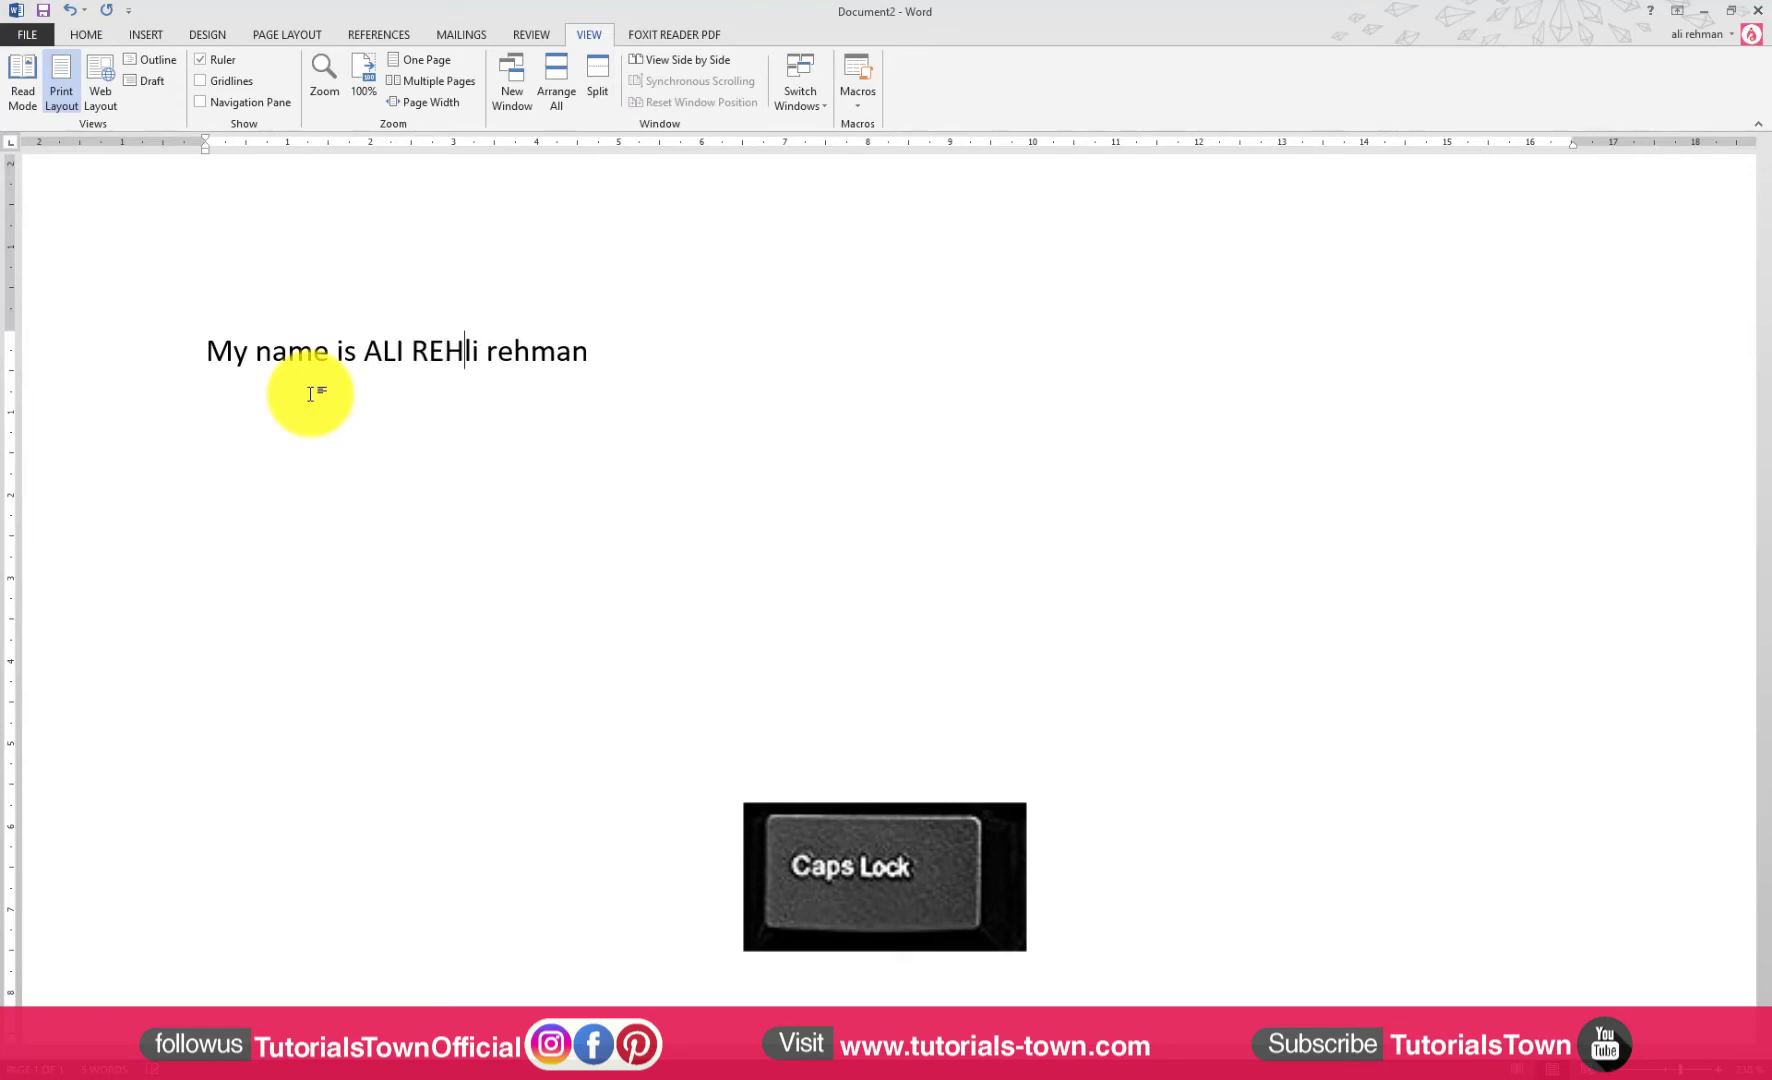
{"action": "type", "text": "MAN"}
{"action": "key", "text": "Delete"}
{"action": "key", "text": "Delete"}
{"action": "key", "text": "Delete"}
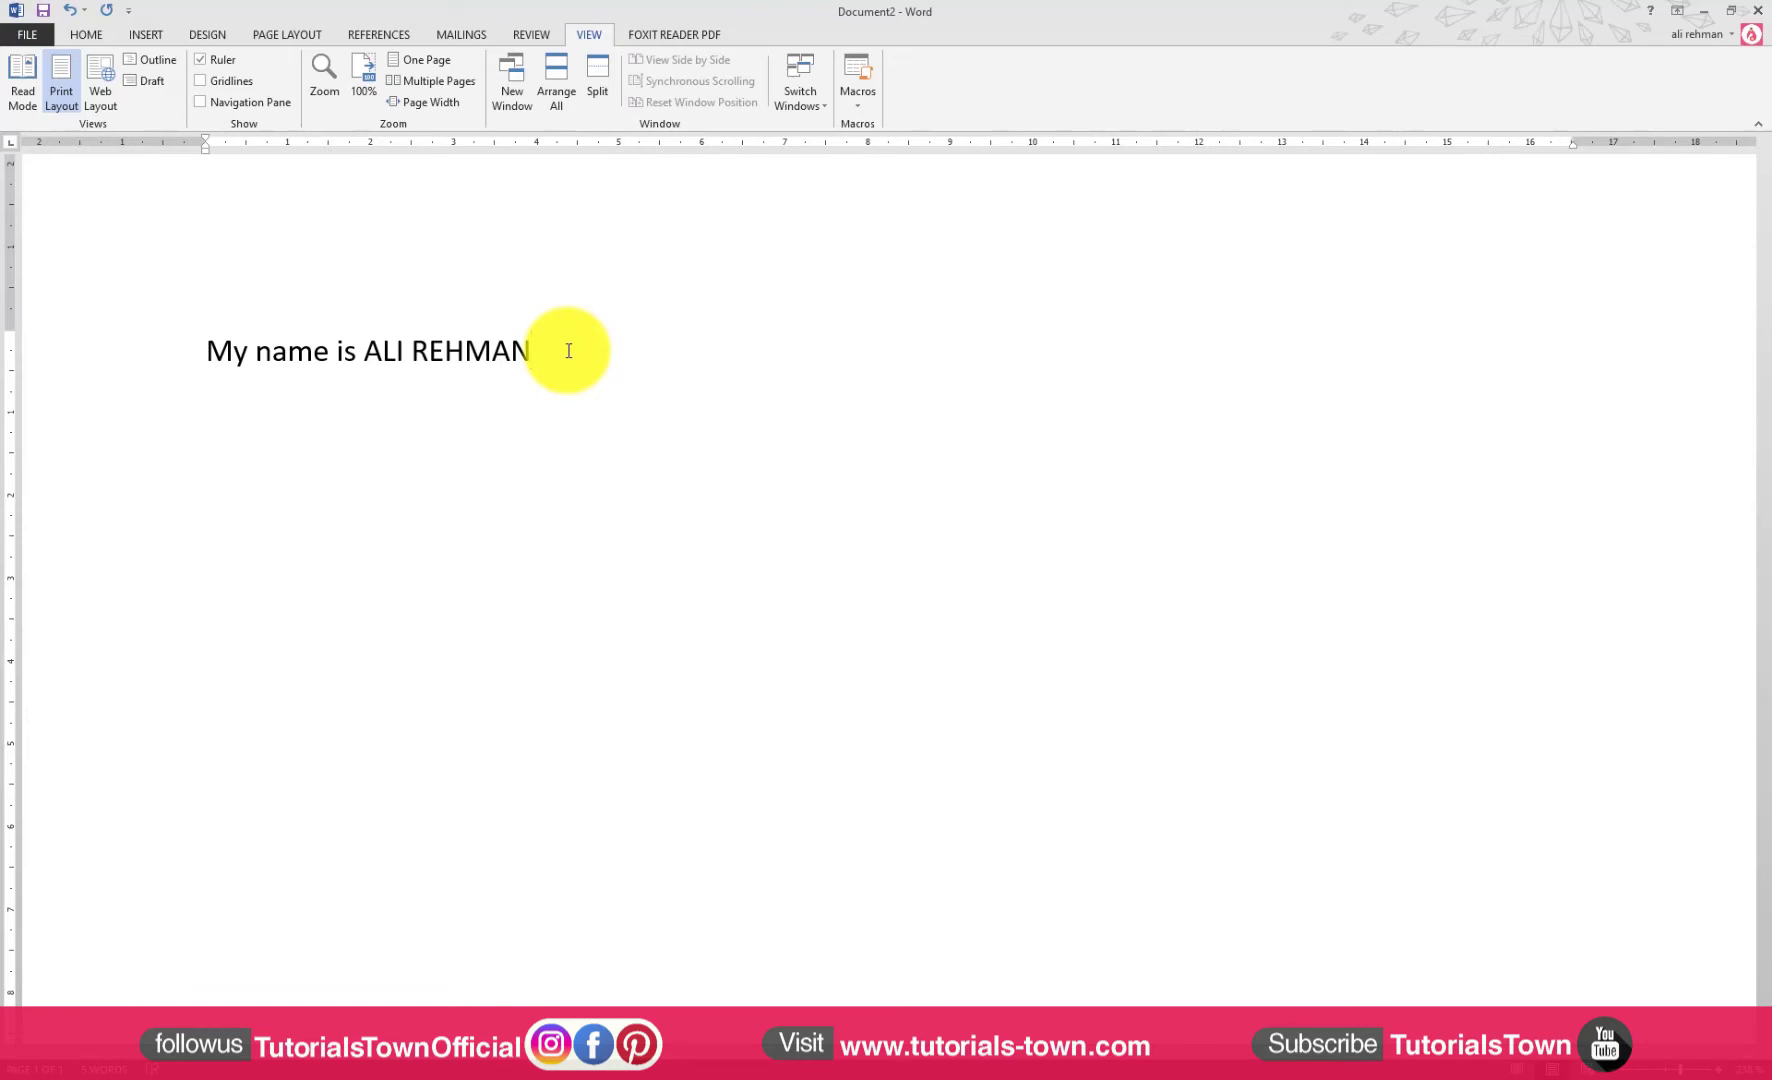
{"action": "key", "text": "BackSpace"}
{"action": "key", "text": "BackSpace"}
{"action": "key", "text": "BackSpace"}
{"action": "key", "text": "BackSpace"}
{"action": "key", "text": "BackSpace"}
{"action": "key", "text": "BackSpace"}
{"action": "key", "text": "BackSpace"}
{"action": "key", "text": "BackSpace"}
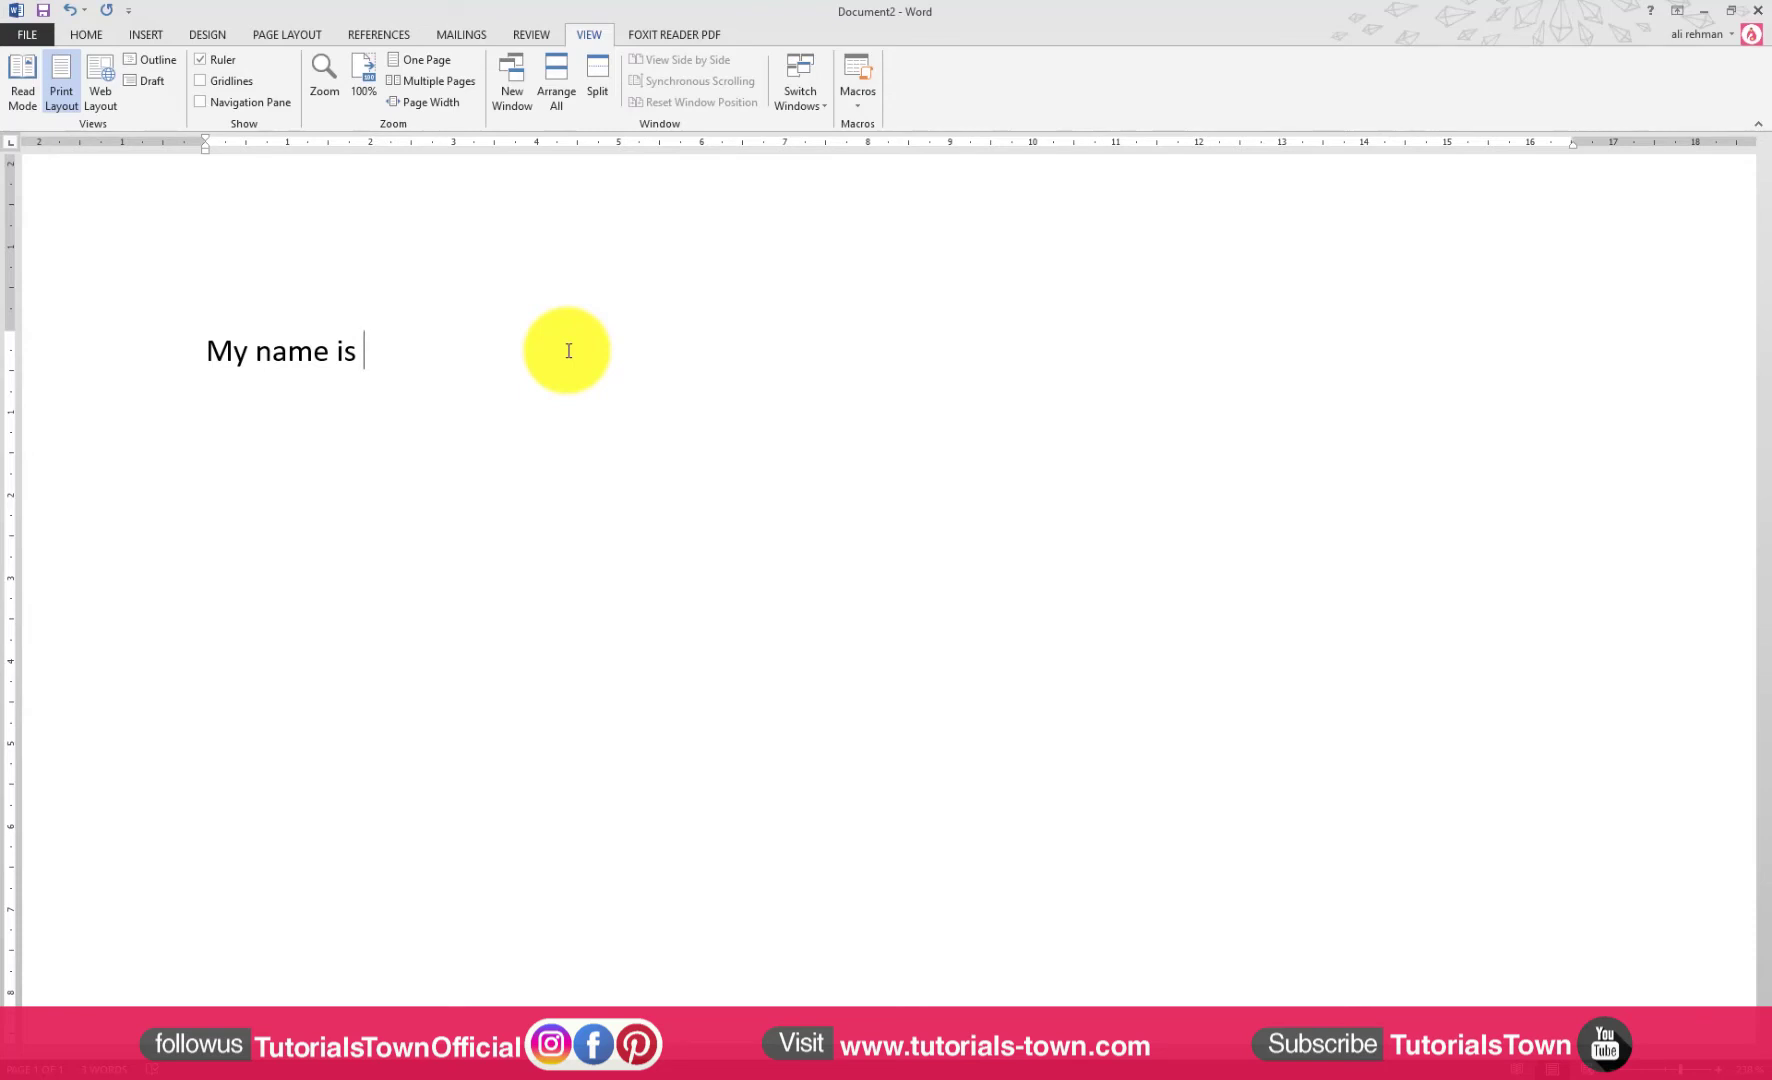
Step: Type the author's first and last name with capital initials after 'My name is'
{"action": "type", "text": "A"}
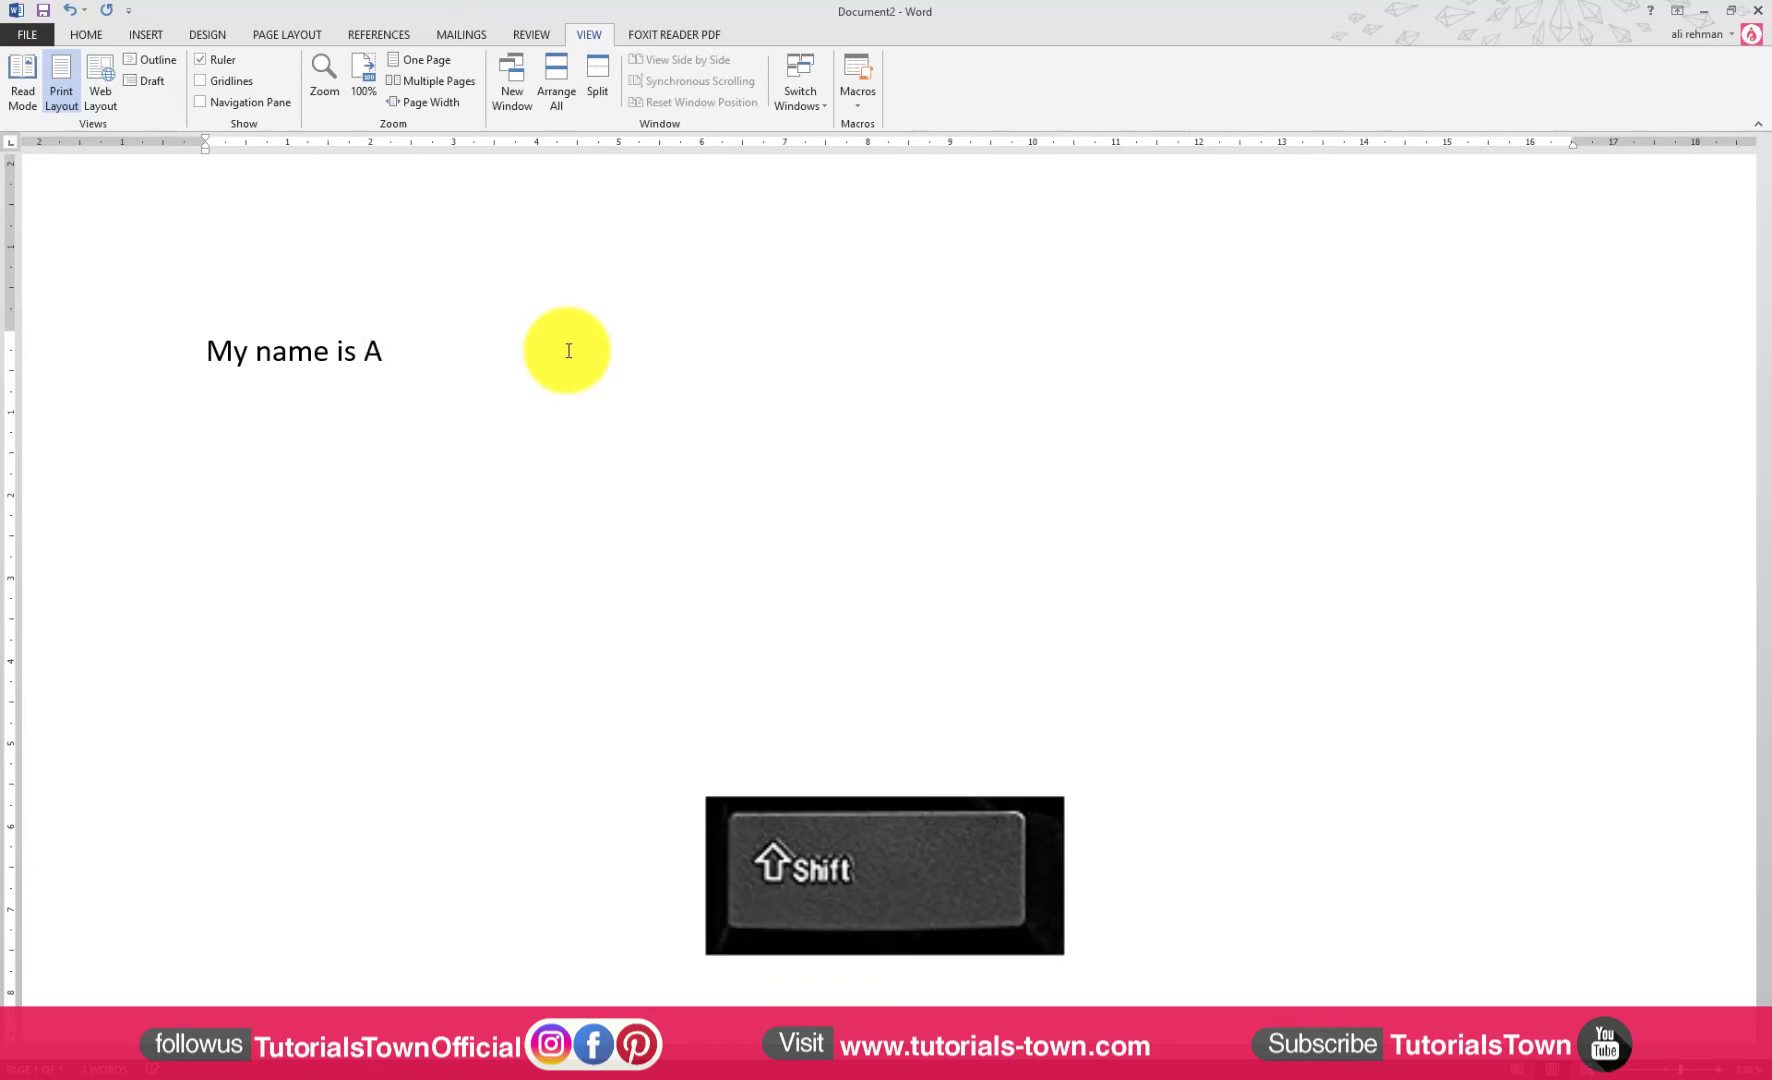
{"action": "type", "text": "li "}
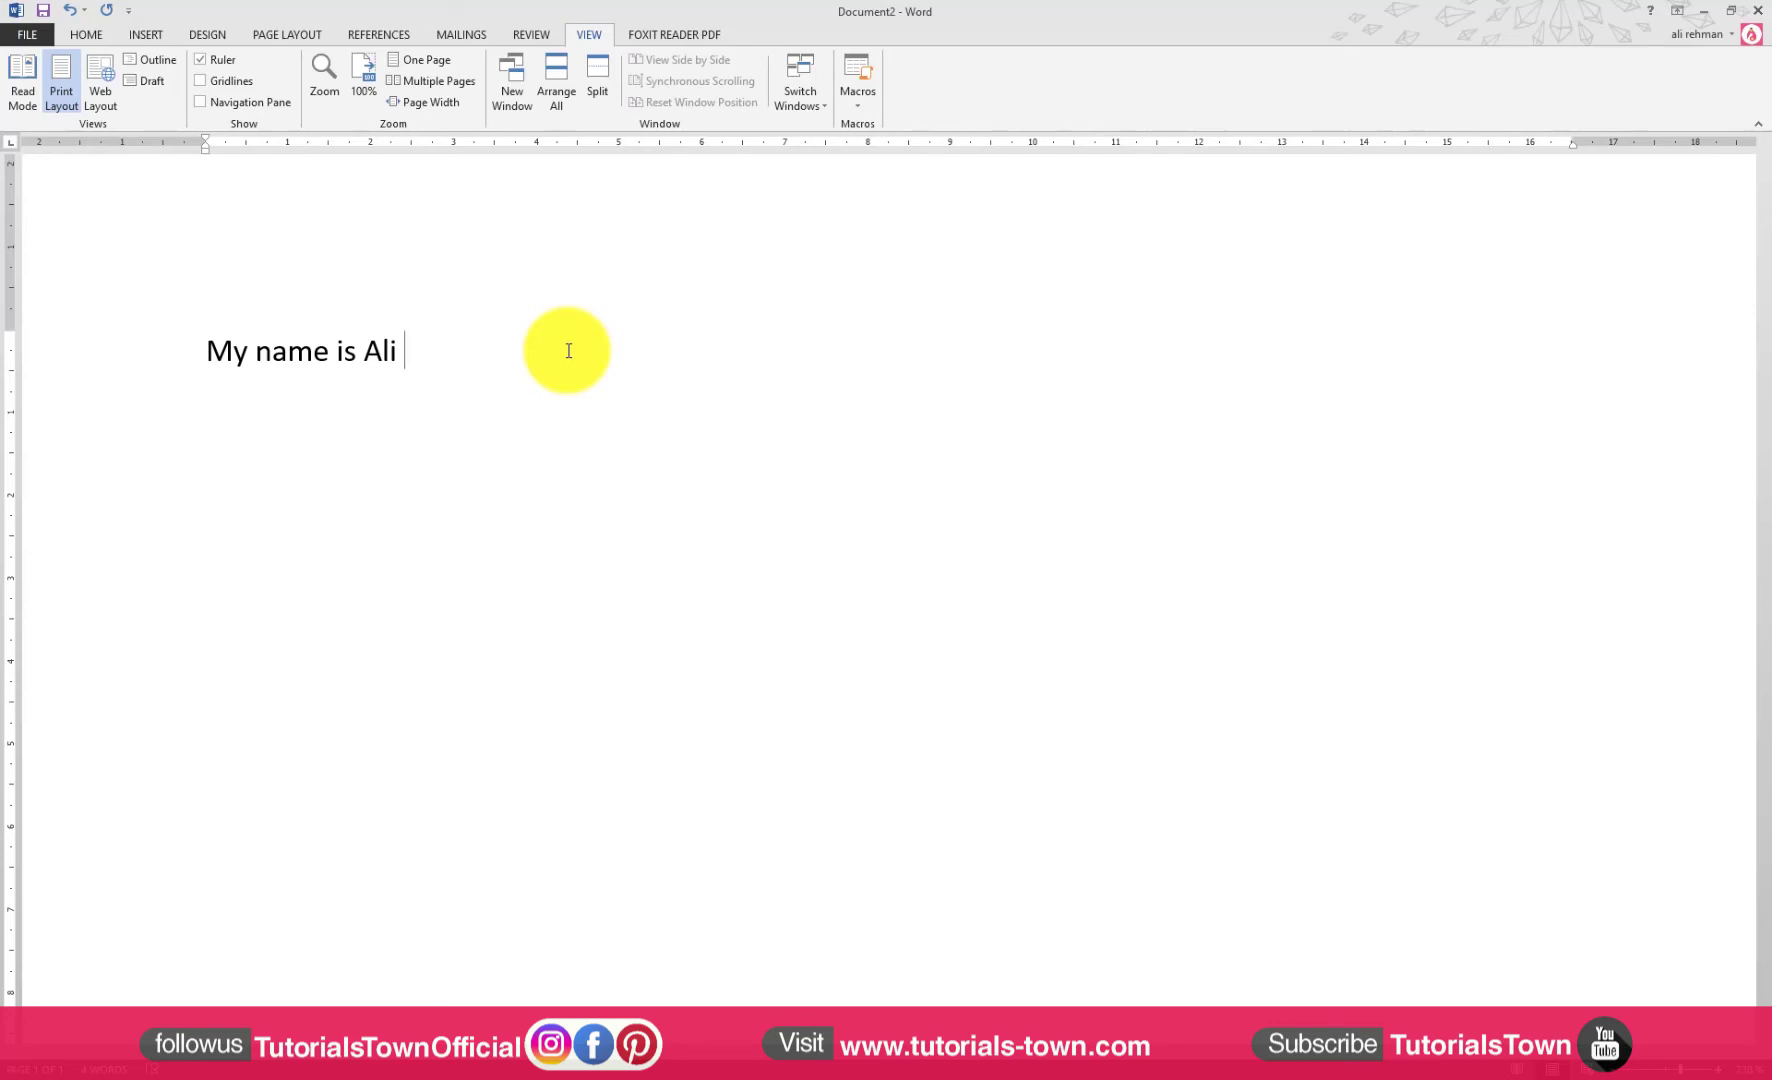
{"action": "type", "text": "R"}
{"action": "type", "text": "eh"}
{"action": "type", "text": "man"}
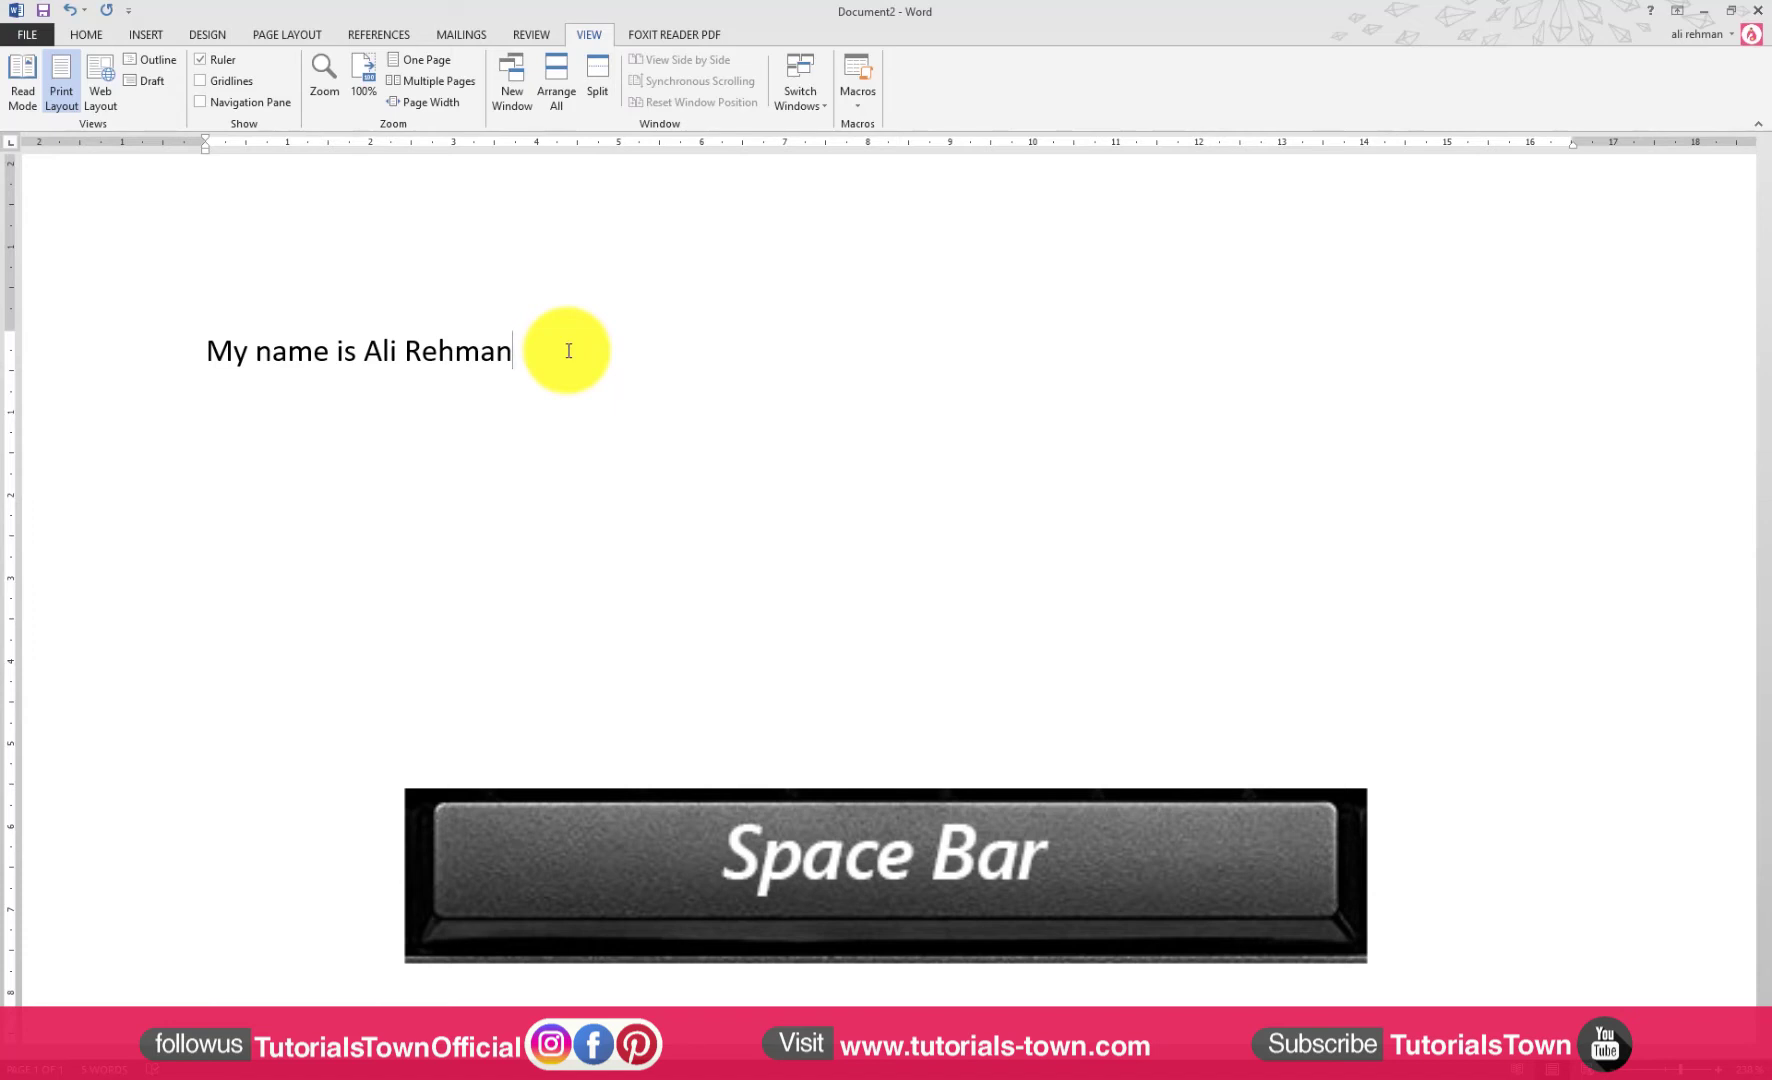
{"action": "key", "text": "Left"}
{"action": "key", "text": "Left"}
{"action": "key", "text": "Left"}
{"action": "key", "text": "Left"}
{"action": "key", "text": "Left"}
{"action": "key", "text": "Left"}
{"action": "key", "text": "BackSpace"}
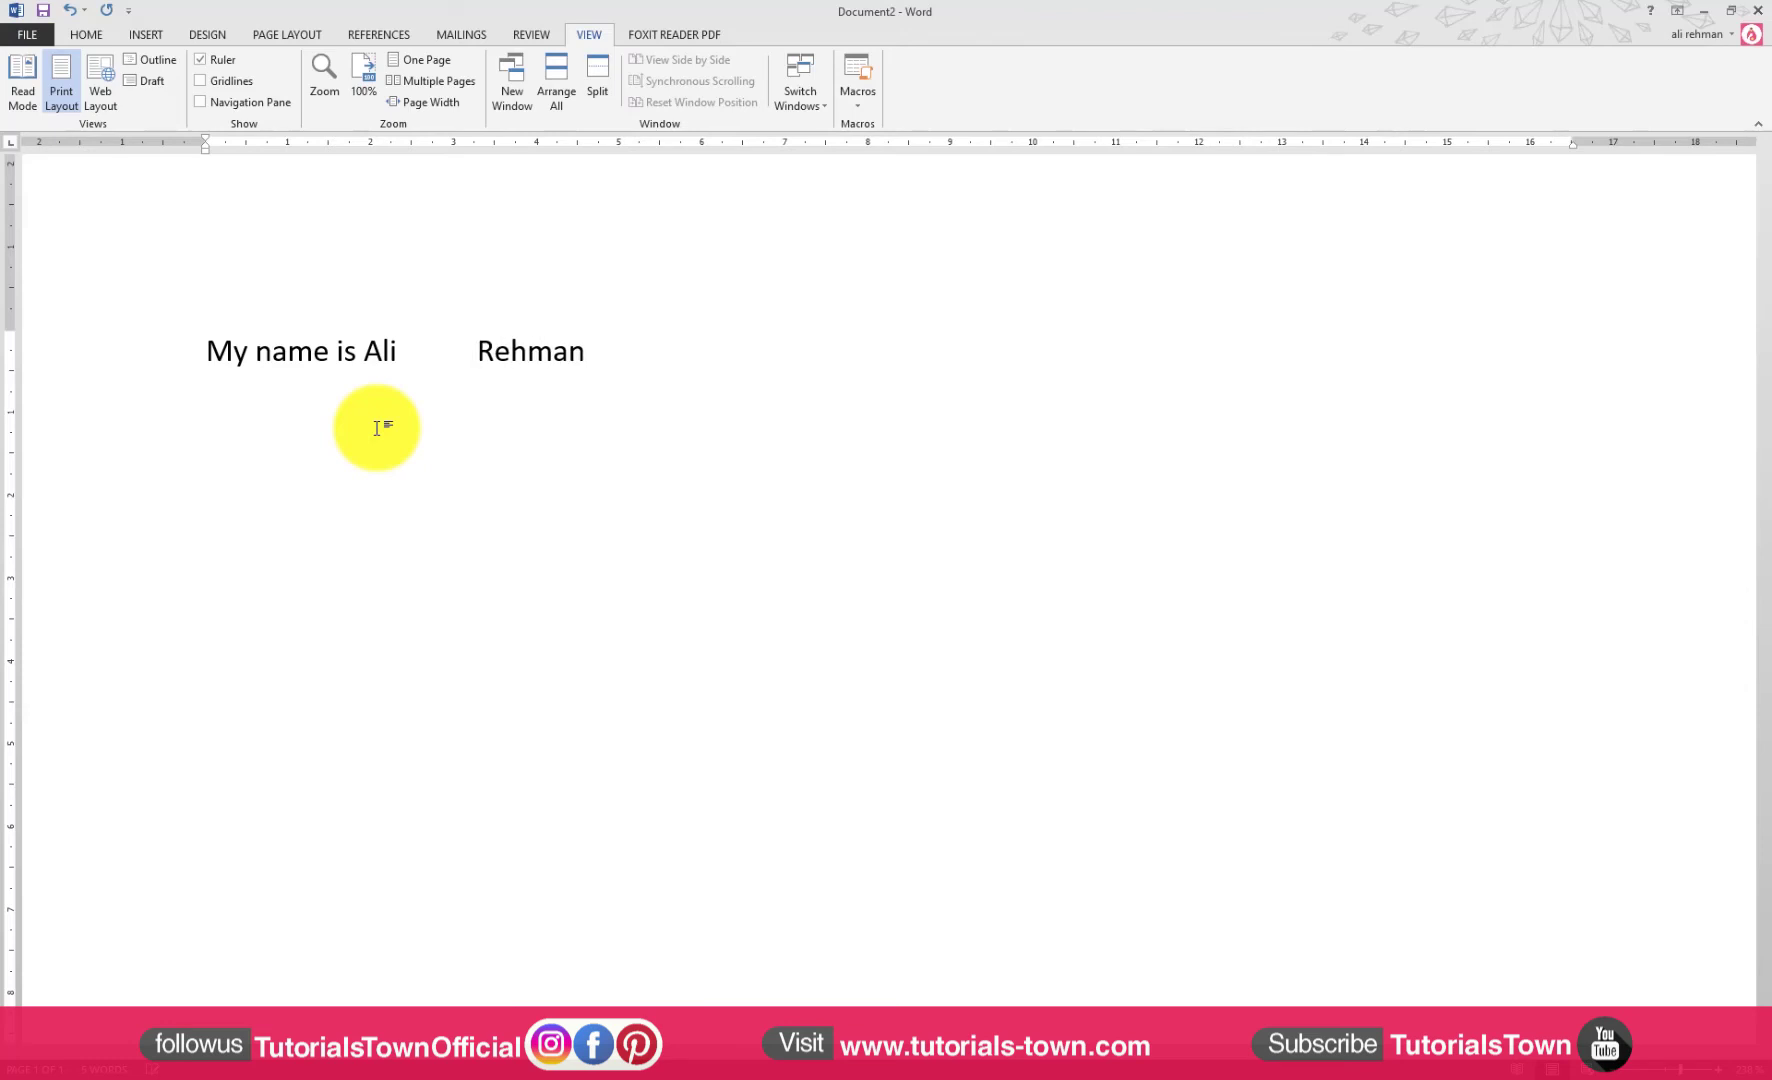
{"action": "key", "text": "BackSpace"}
{"action": "key", "text": "BackSpace"}
{"action": "key", "text": "BackSpace"}
{"action": "key", "text": "BackSpace"}
{"action": "key", "text": "BackSpace"}
{"action": "key", "text": "BackSpace"}
{"action": "key", "text": "BackSpace"}
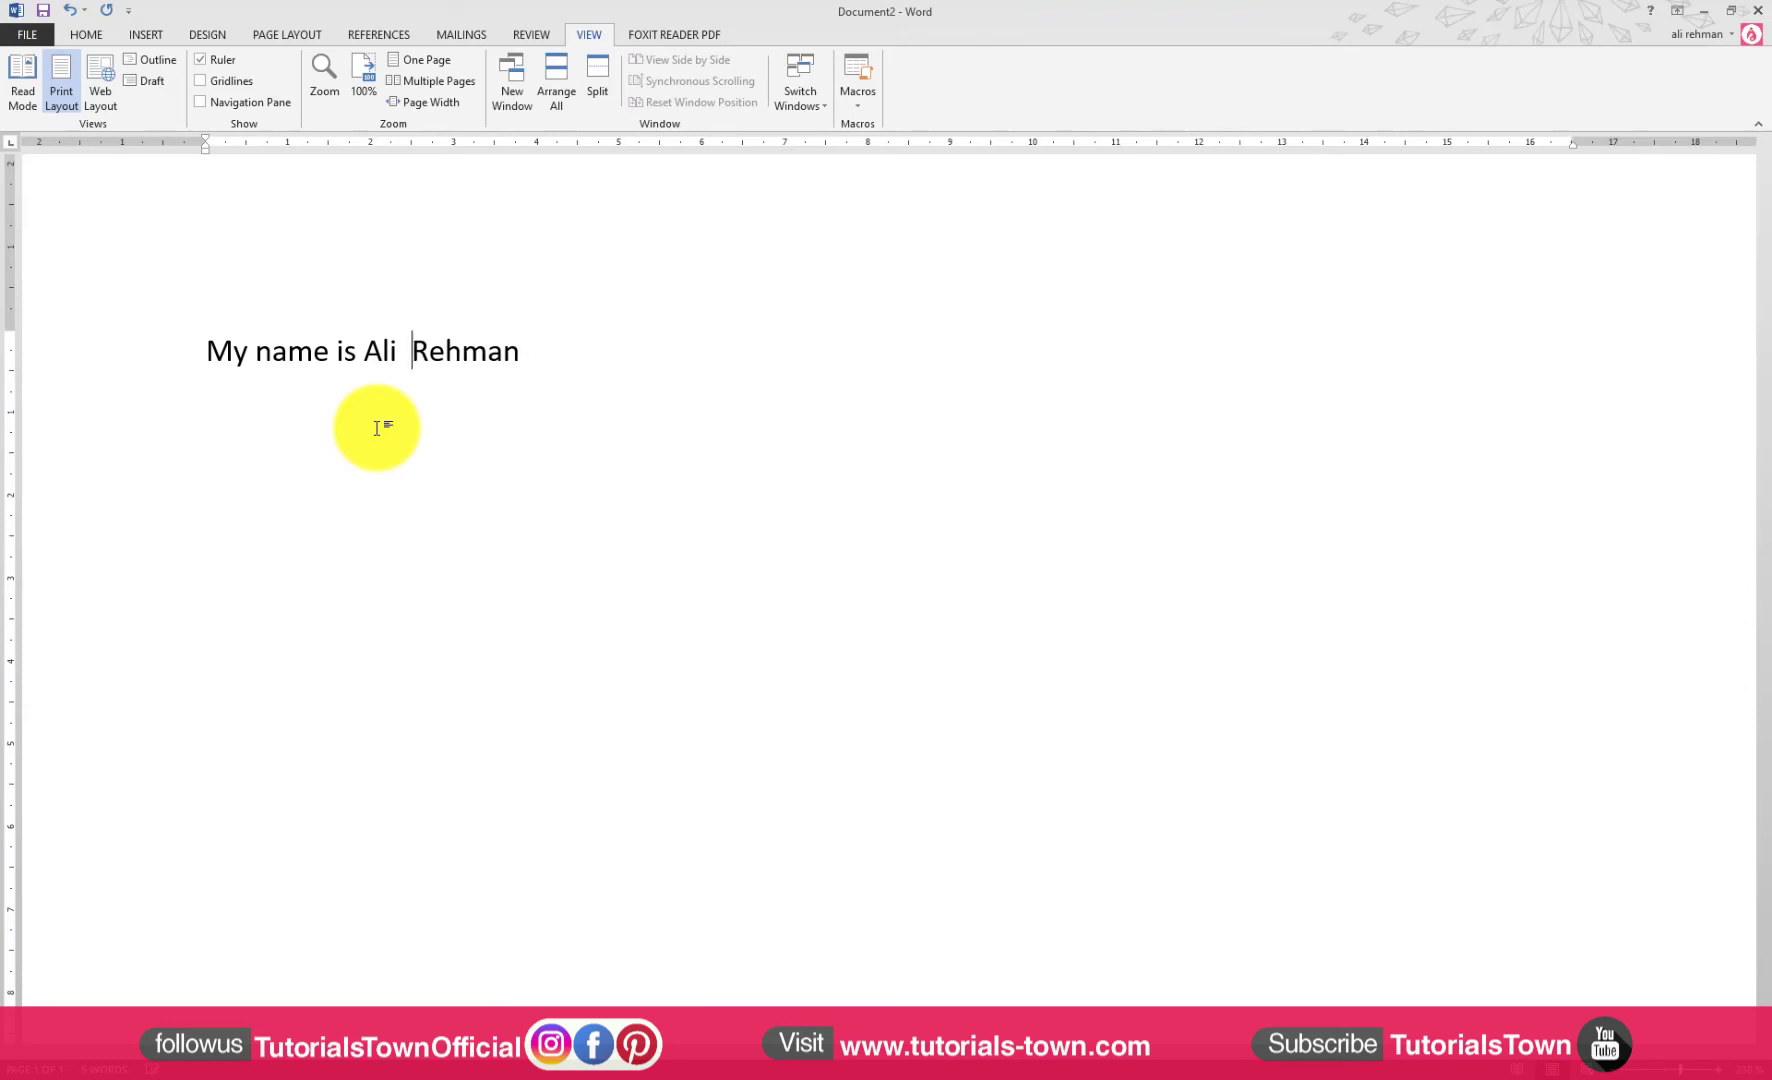
{"action": "key", "text": "BackSpace"}
{"action": "key", "text": "BackSpace"}
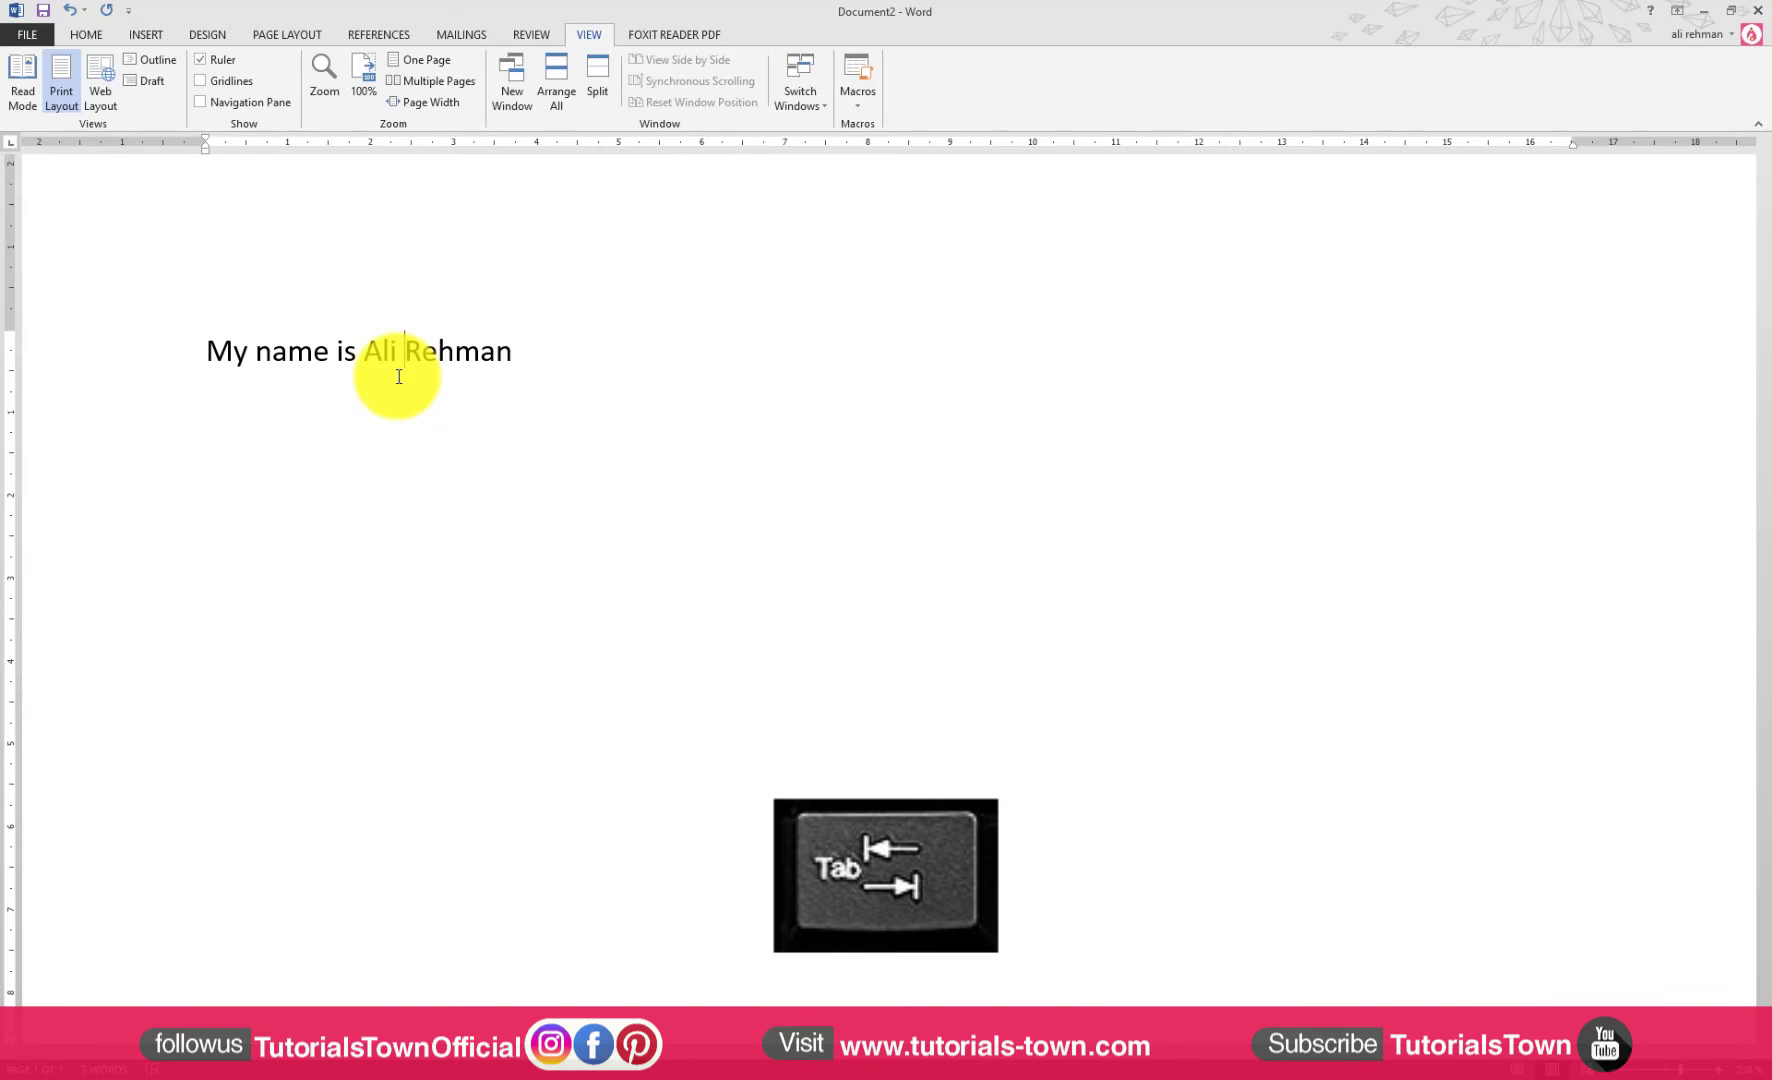
{"action": "key", "text": "Tab"}
{"action": "key", "text": "Tab"}
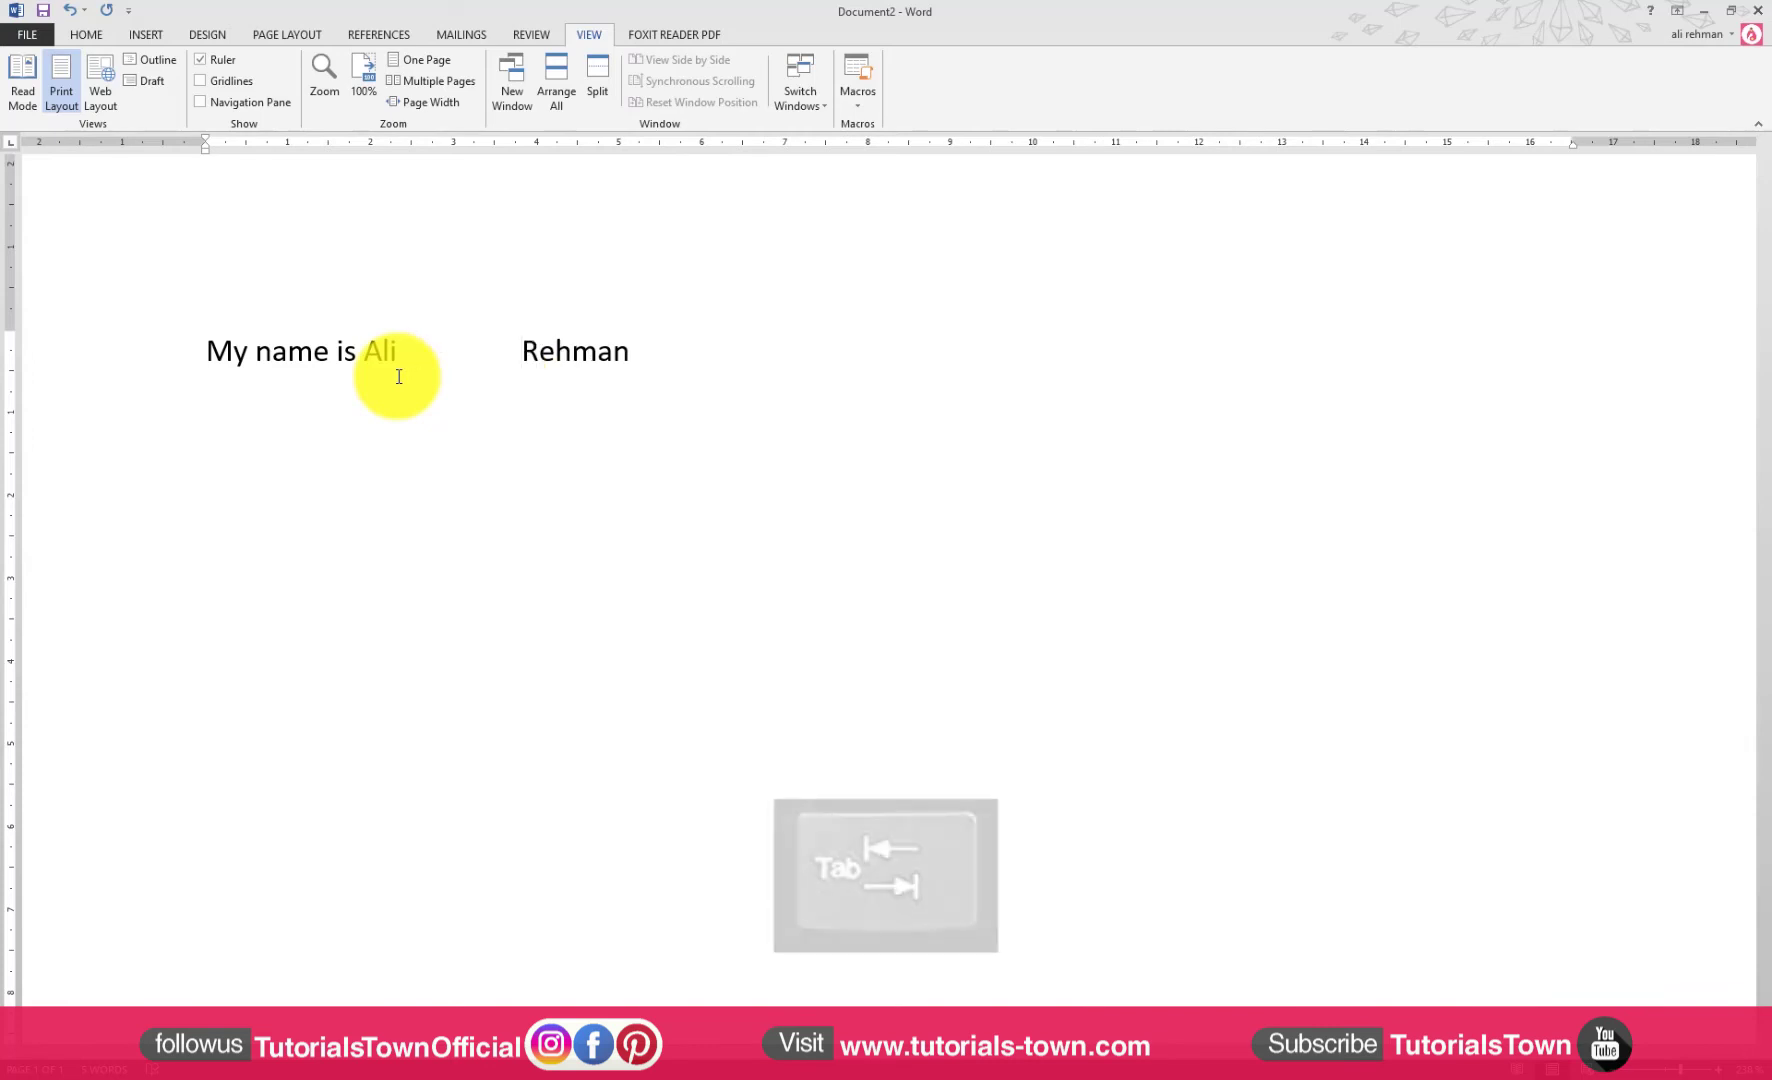
{"action": "key", "text": "Tab"}
{"action": "key", "text": "Tab"}
{"action": "key", "text": "Tab"}
{"action": "key", "text": "Tab"}
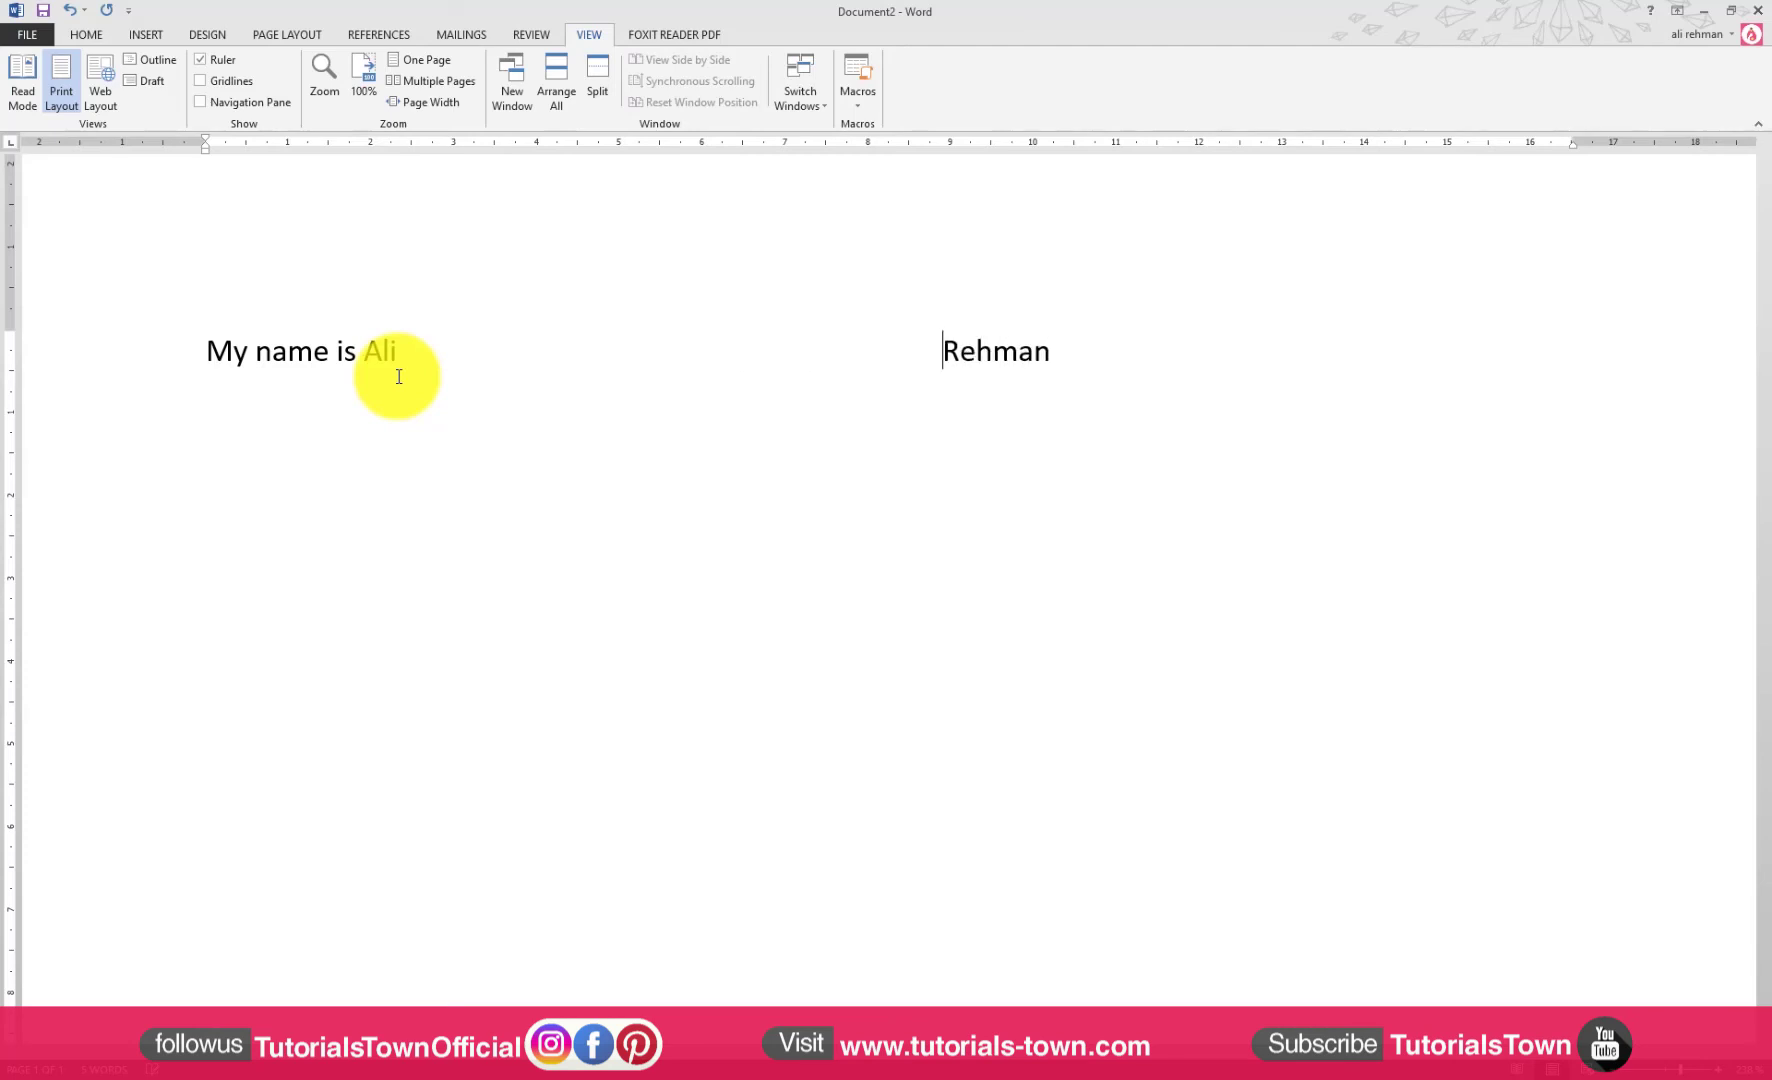
{"action": "key", "text": "BackSpace"}
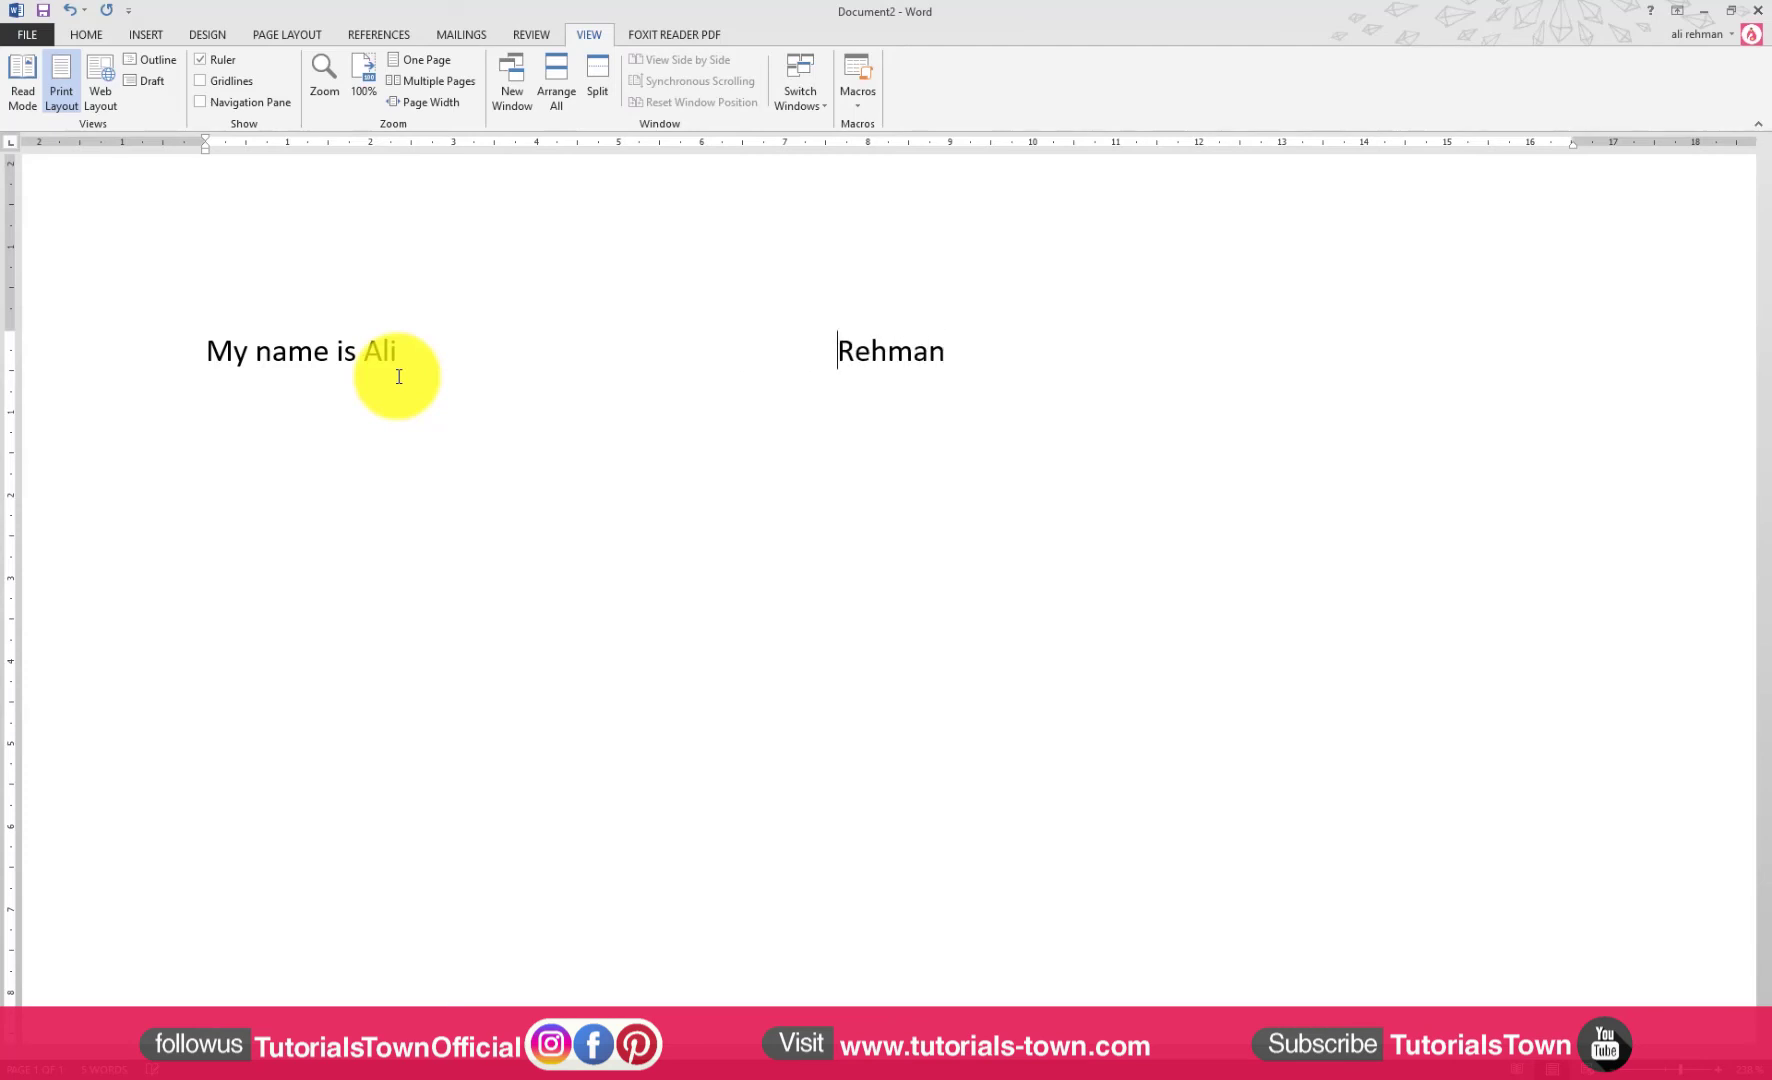
{"action": "key", "text": "BackSpace"}
{"action": "key", "text": "BackSpace"}
{"action": "key", "text": "BackSpace"}
{"action": "key", "text": "BackSpace"}
{"action": "key", "text": "BackSpace"}
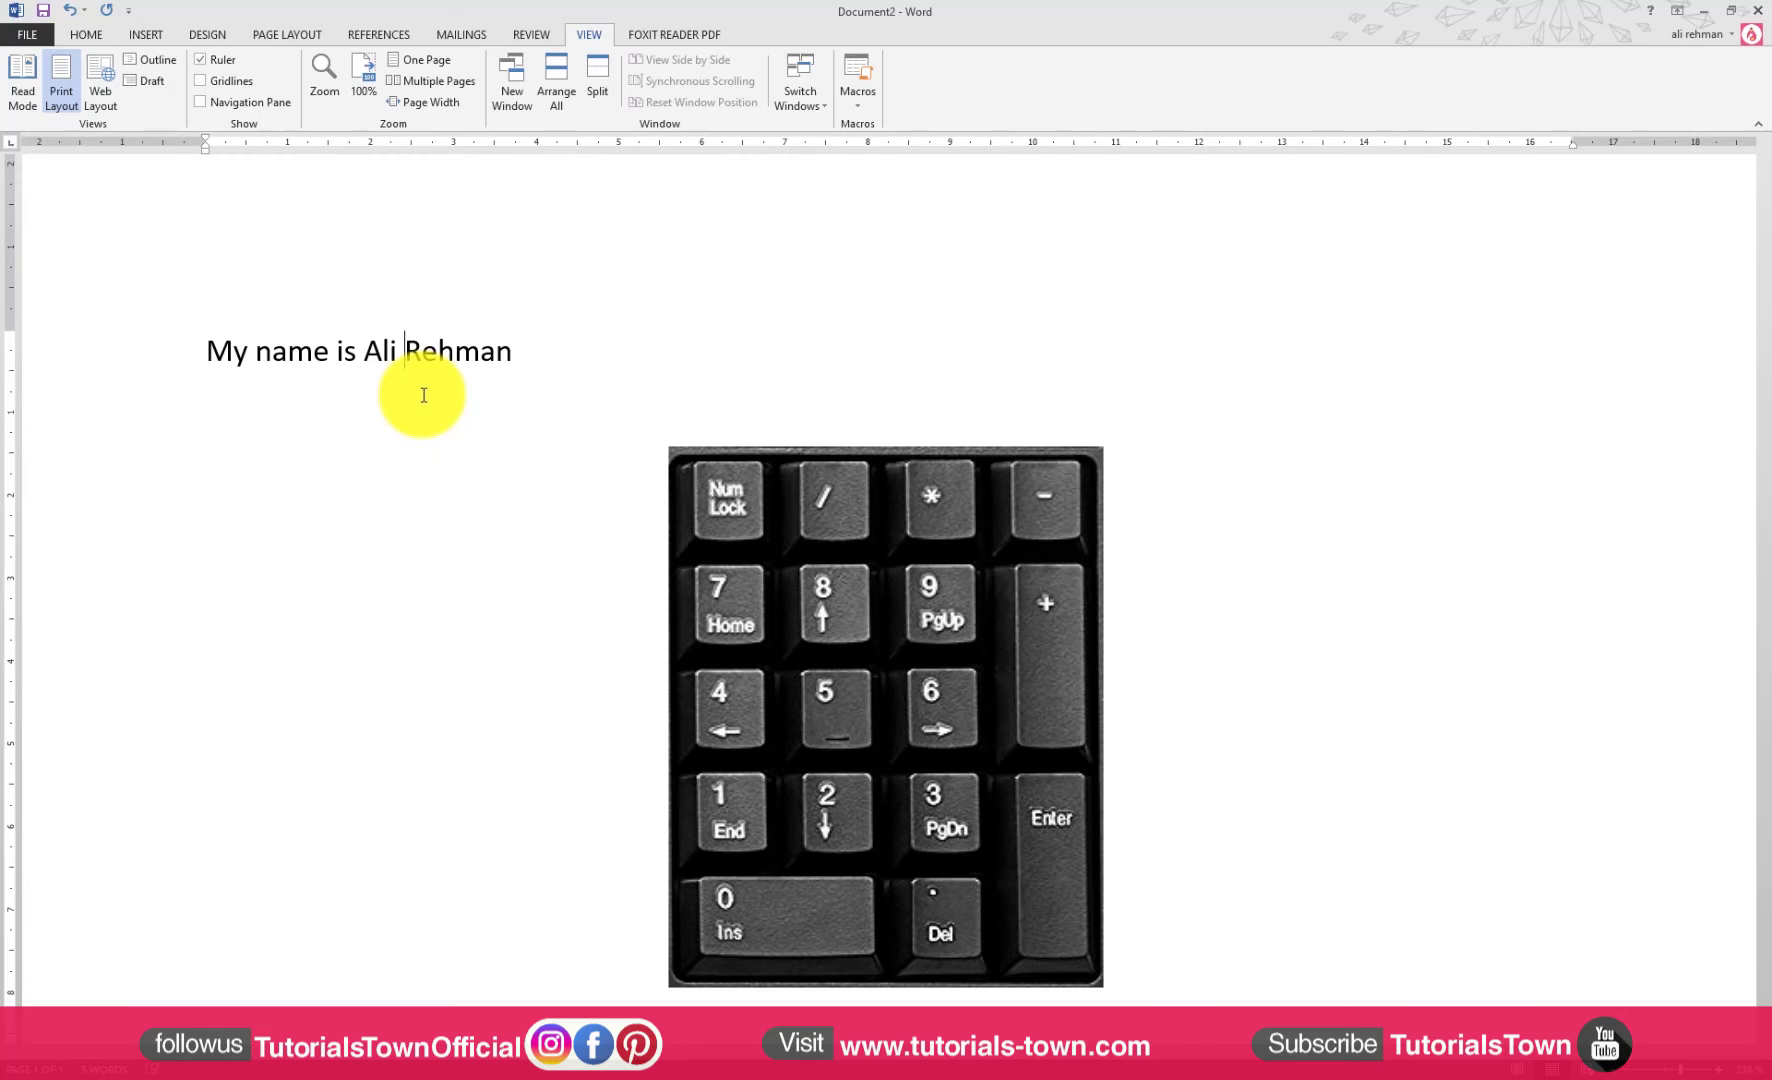
Step: Add a full stop, a space and the digits 123456789 after the name
{"action": "type", "text": ". "}
{"action": "type", "text": "12345"}
{"action": "type", "text": "6789"}
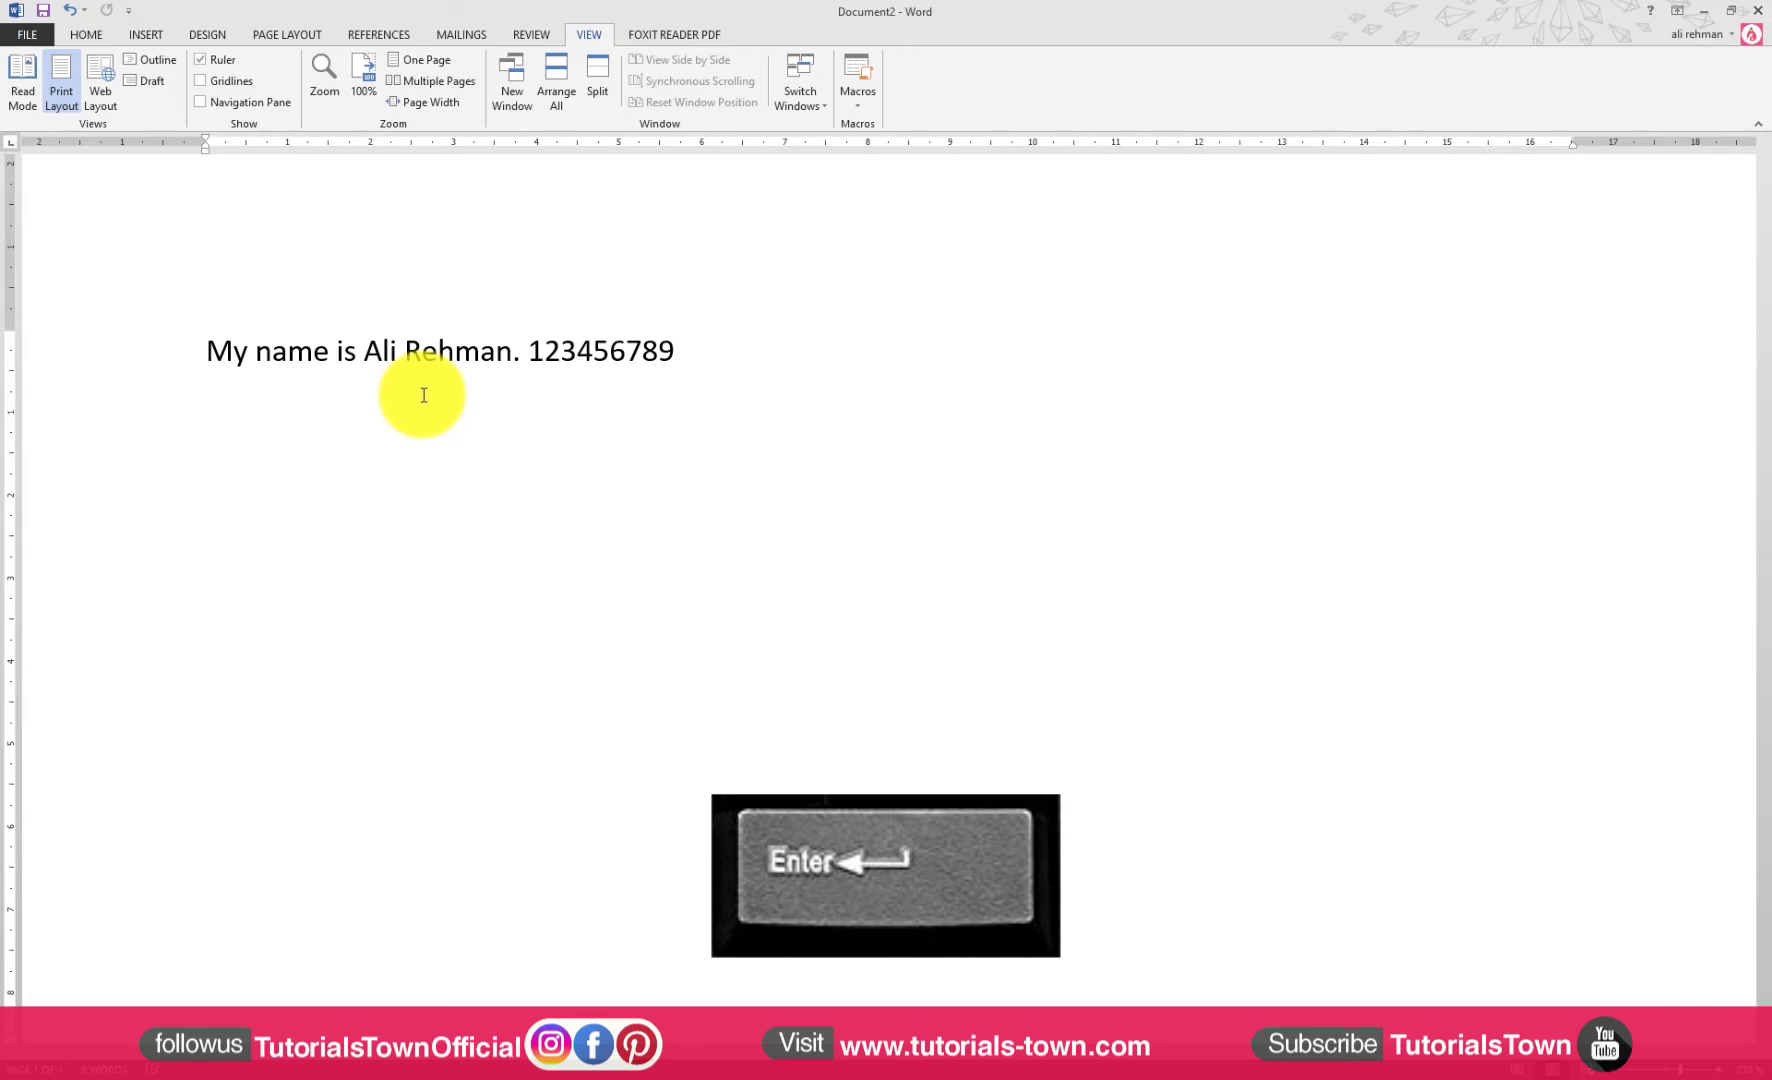
Step: Start a new paragraph reading 'I am Pragragraph Break' and put the cursor in the misspelled word
{"action": "key", "text": "Return"}
{"action": "type", "text": "I"}
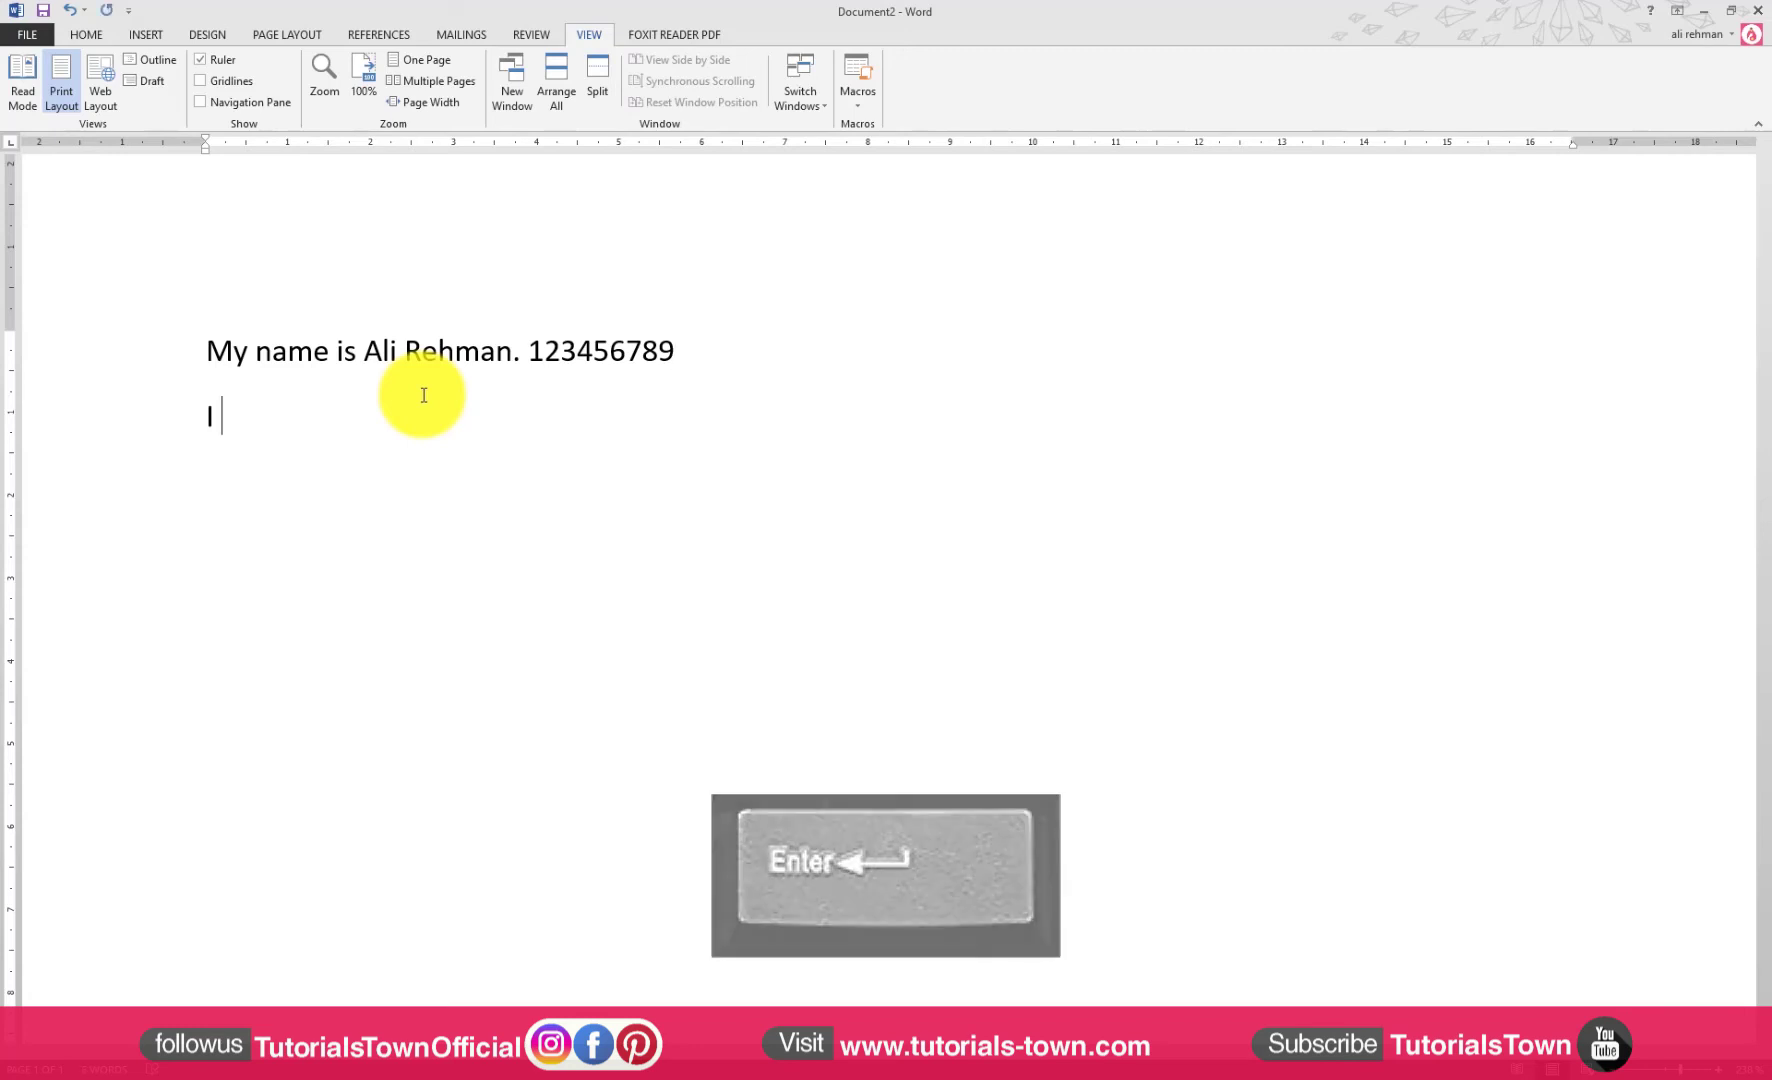
{"action": "type", "text": " am Pr"}
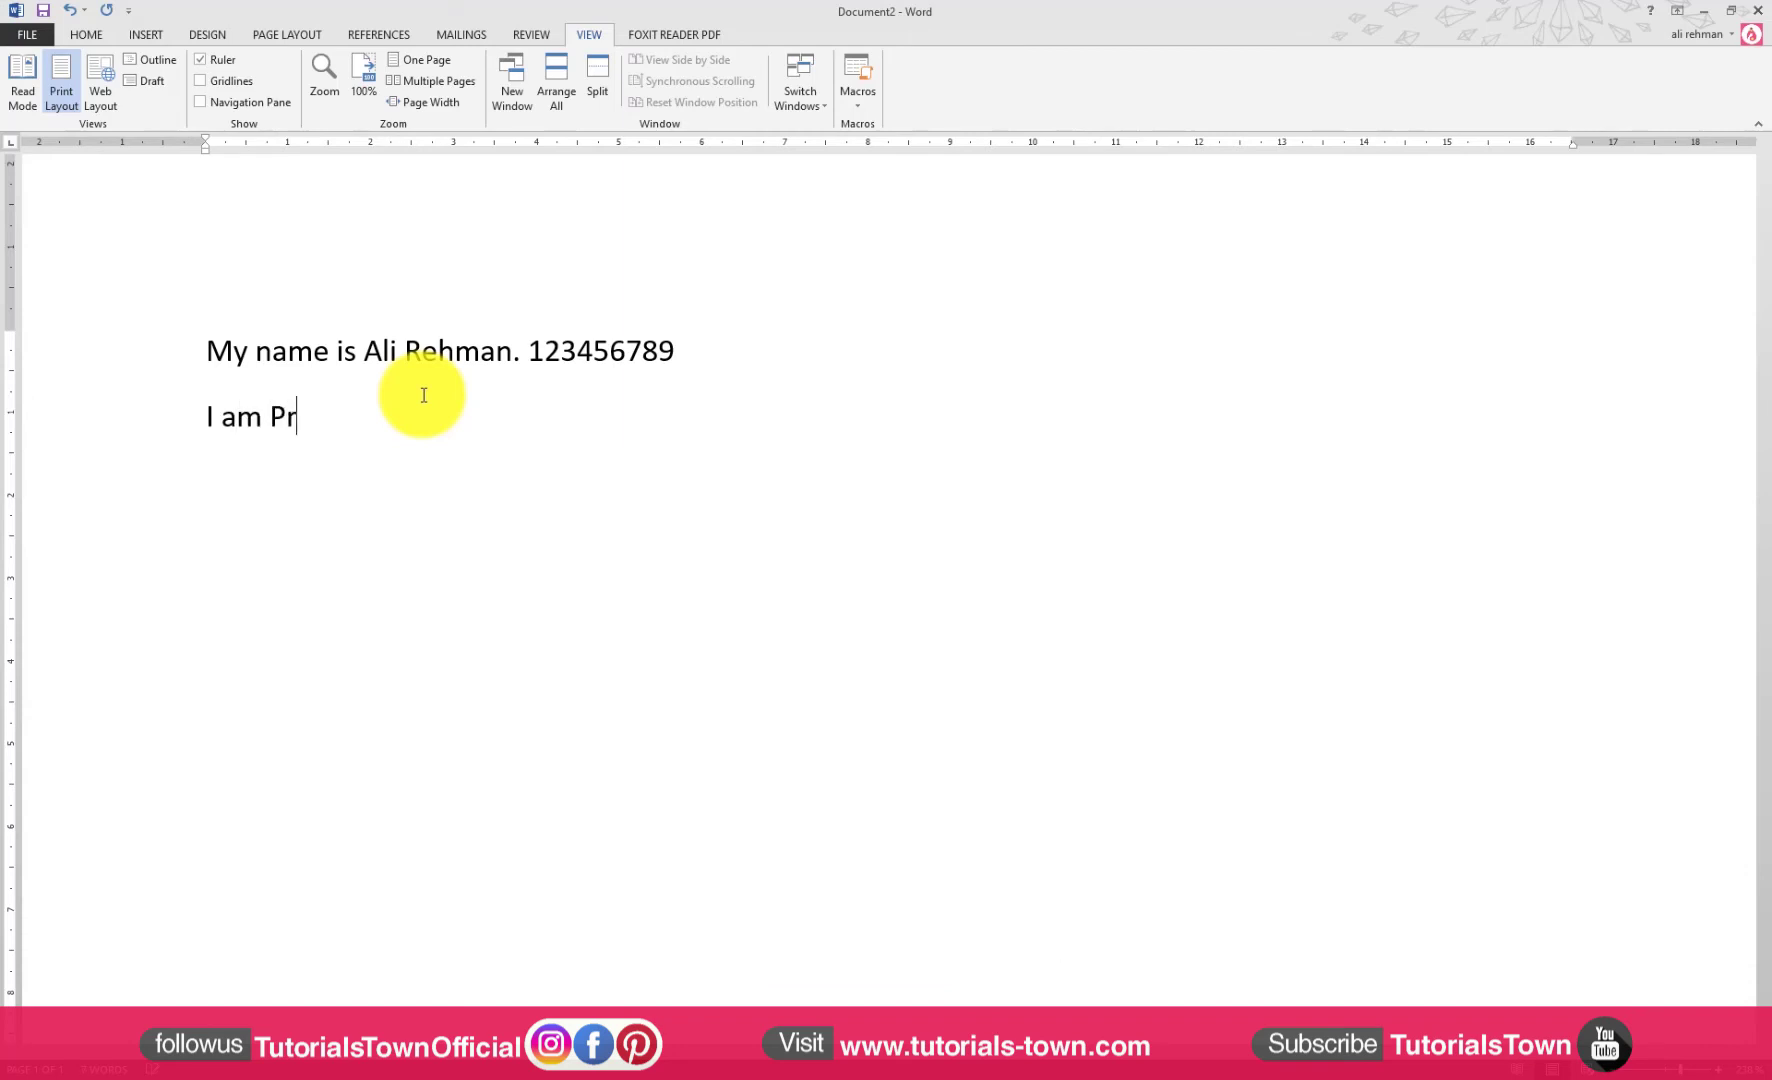
{"action": "type", "text": "agragraph Break"}
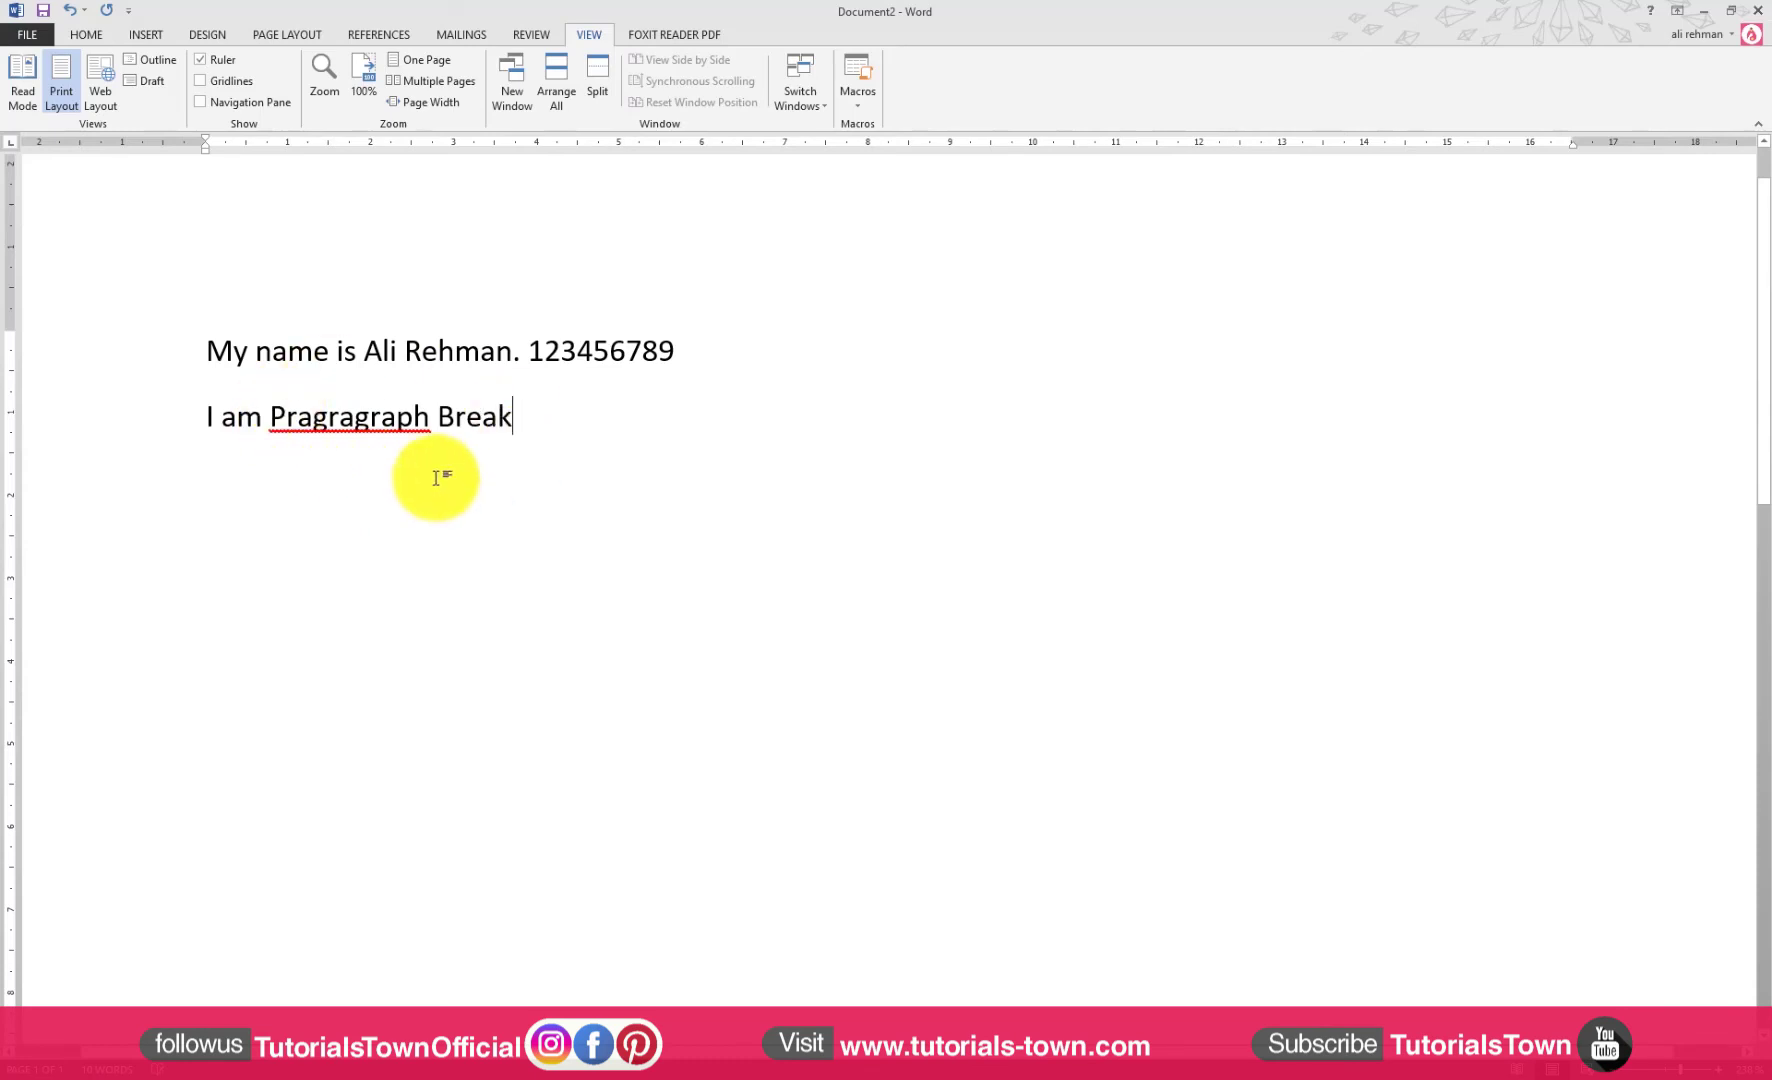
{"action": "left_click", "coordinate": [285, 417]}
{"action": "left_click_drag", "start_coordinate": [285, 417], "coordinate": [392, 455]}
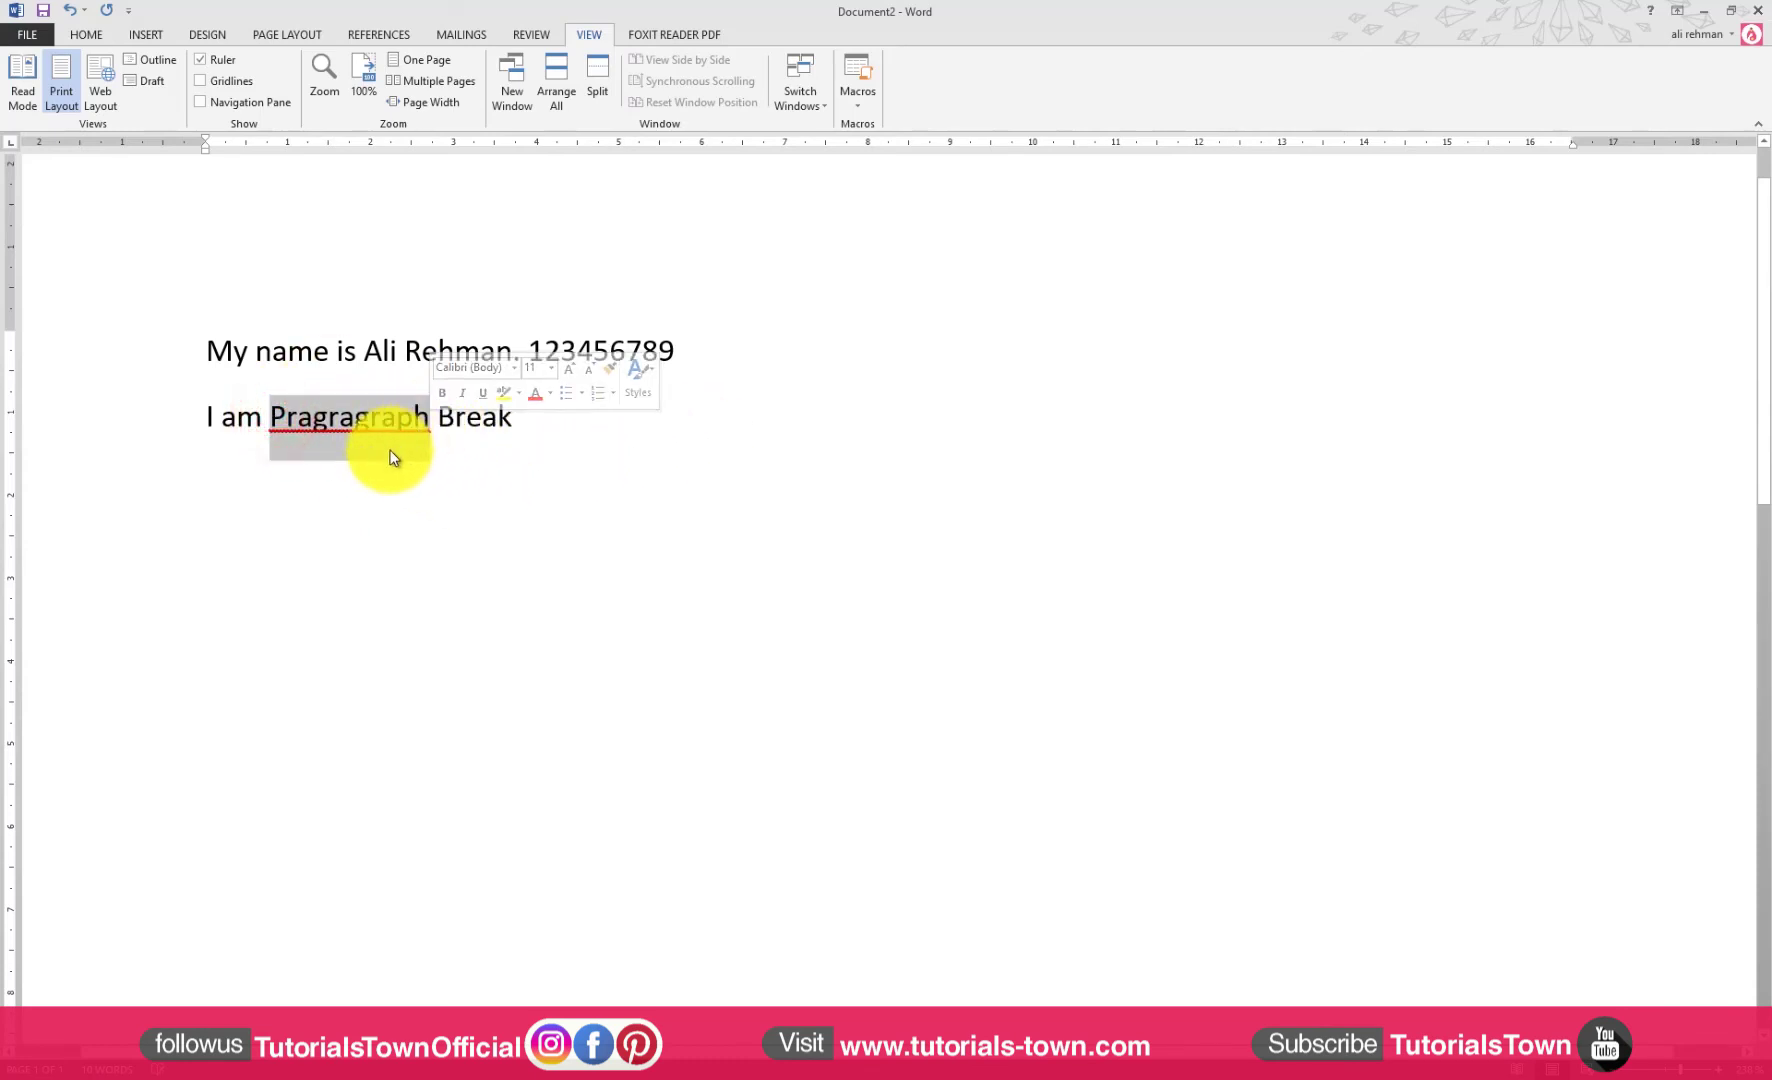
{"action": "left_click", "coordinate": [387, 450]}
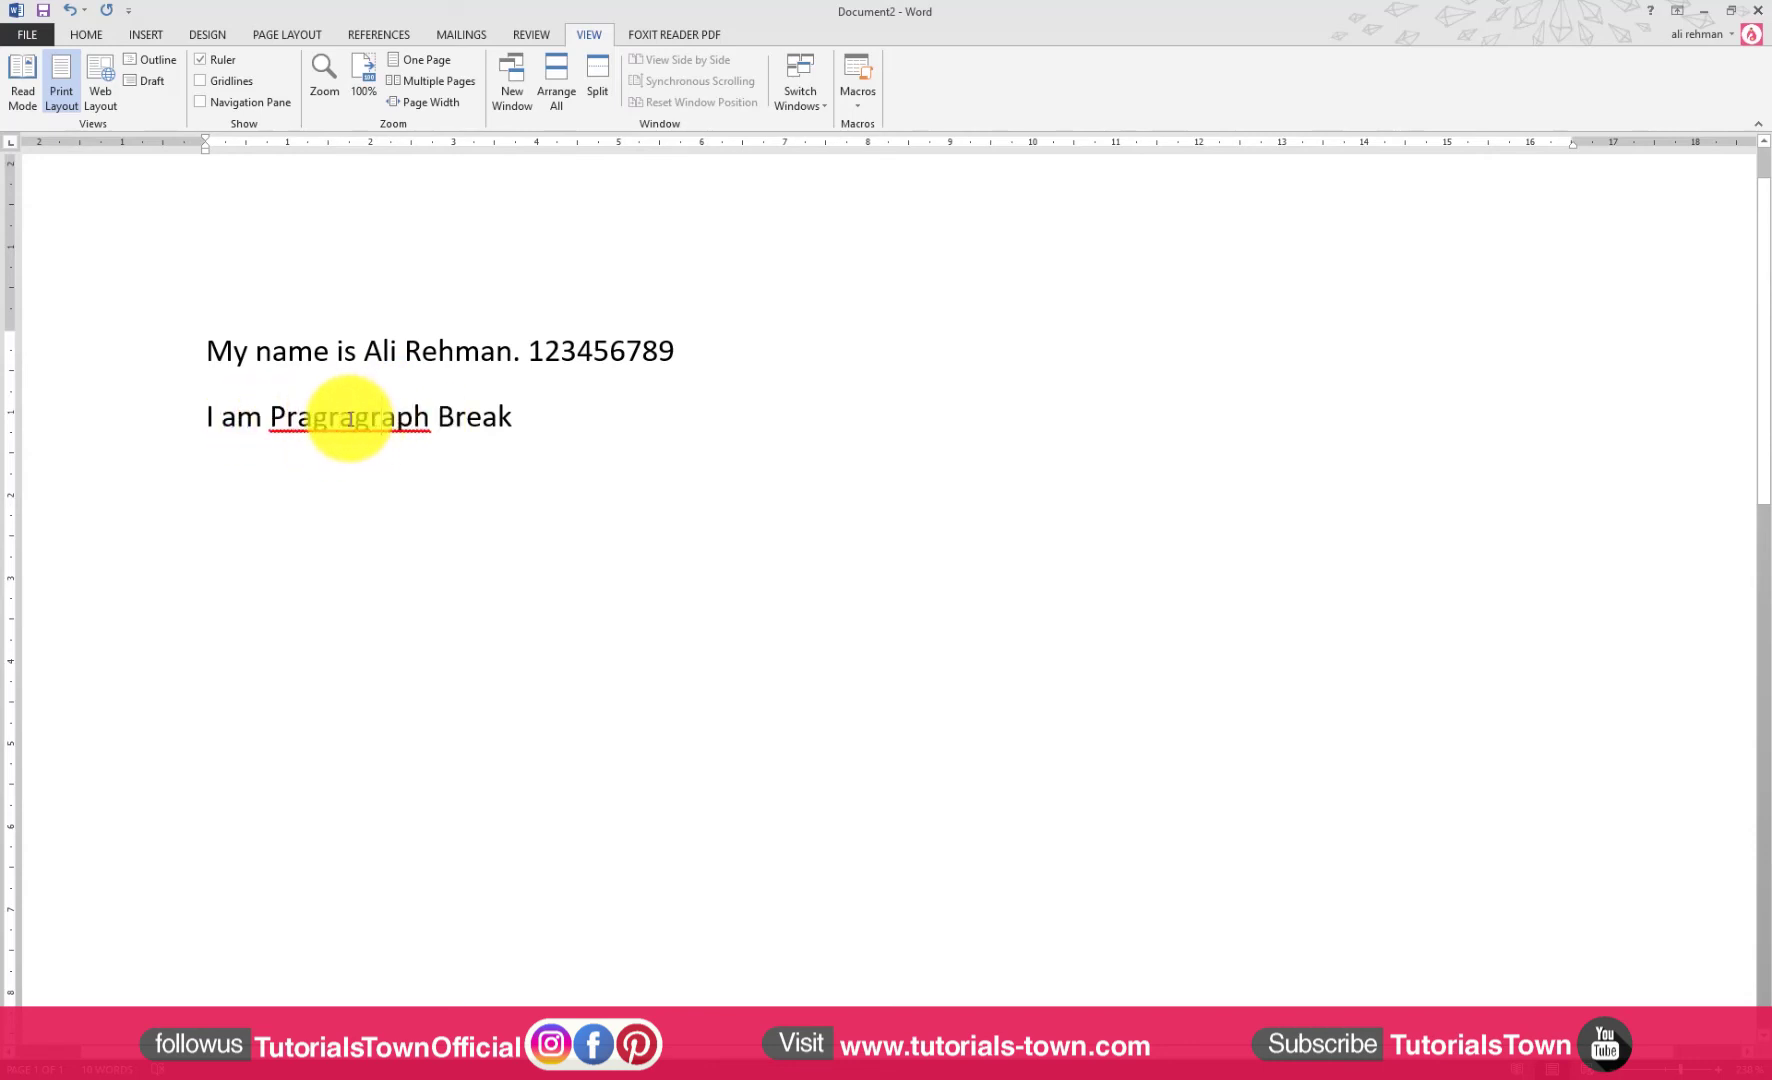
{"action": "left_click", "coordinate": [349, 418]}
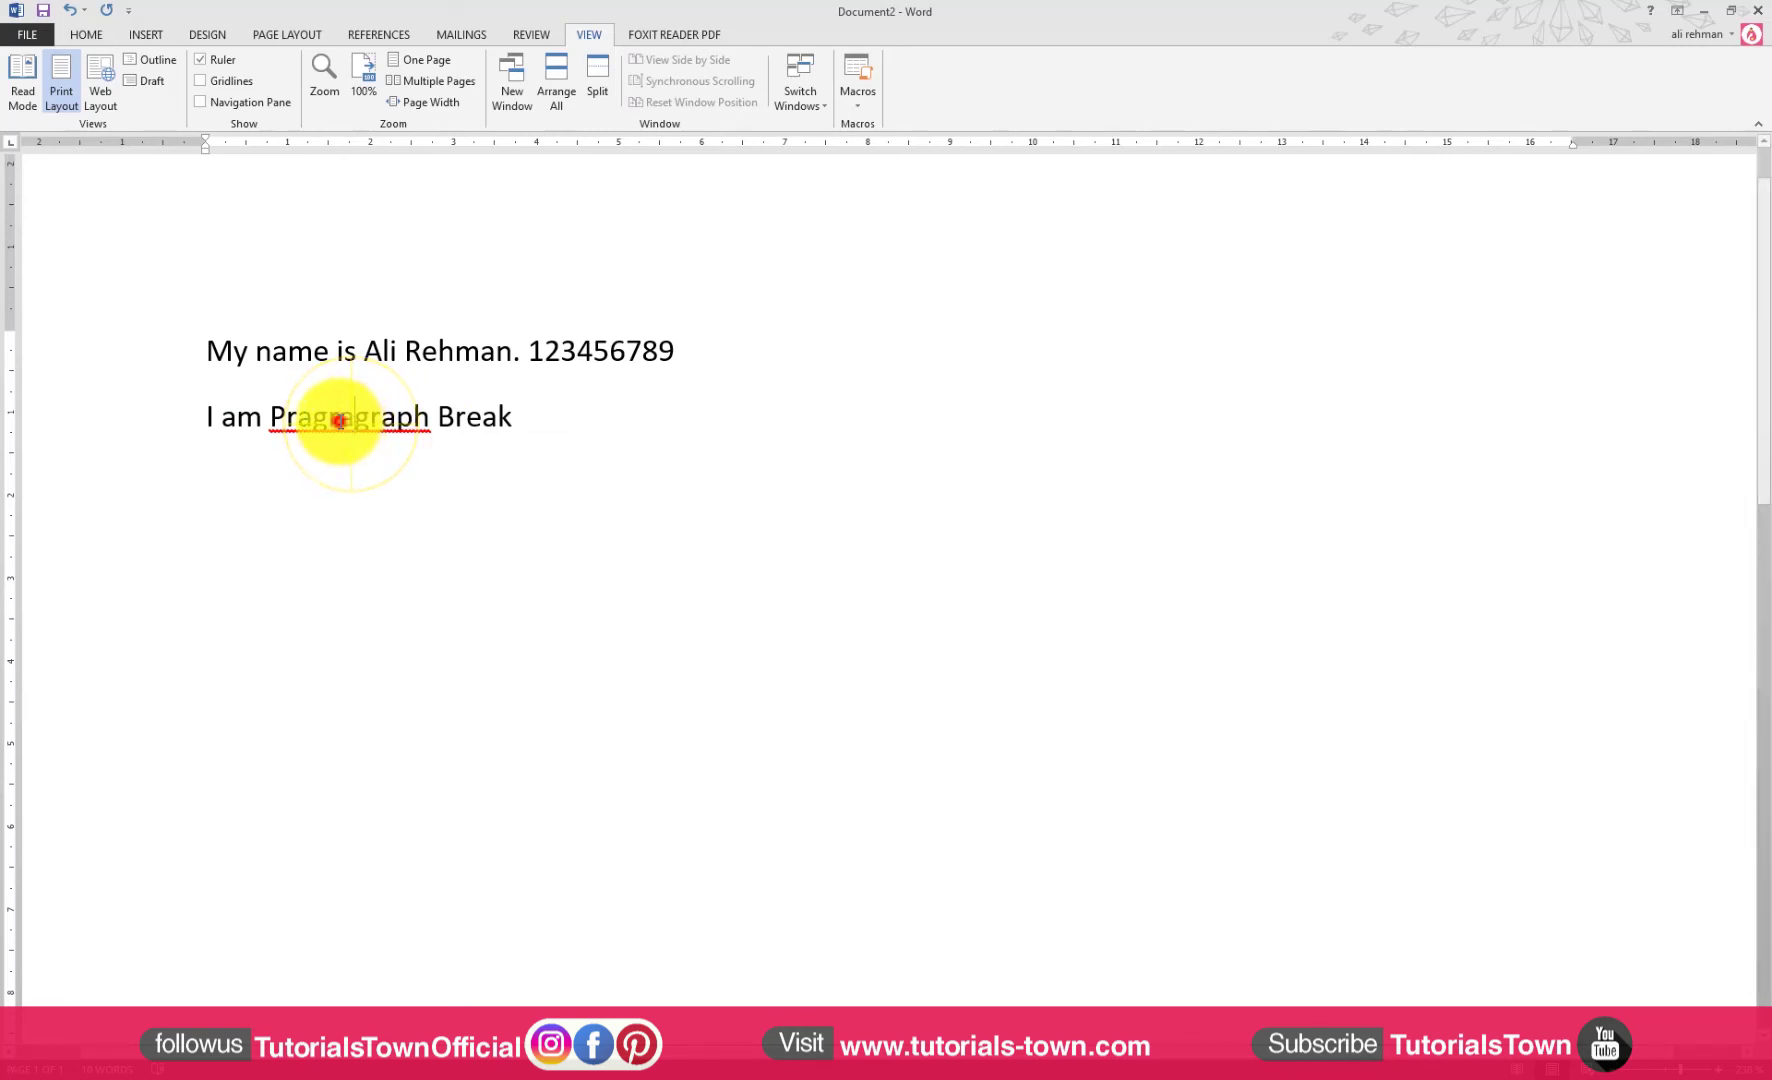
Step: Replace 'Pragragraph' with the spelling suggestion 'Paragraph'
{"action": "left_click", "coordinate": [341, 420]}
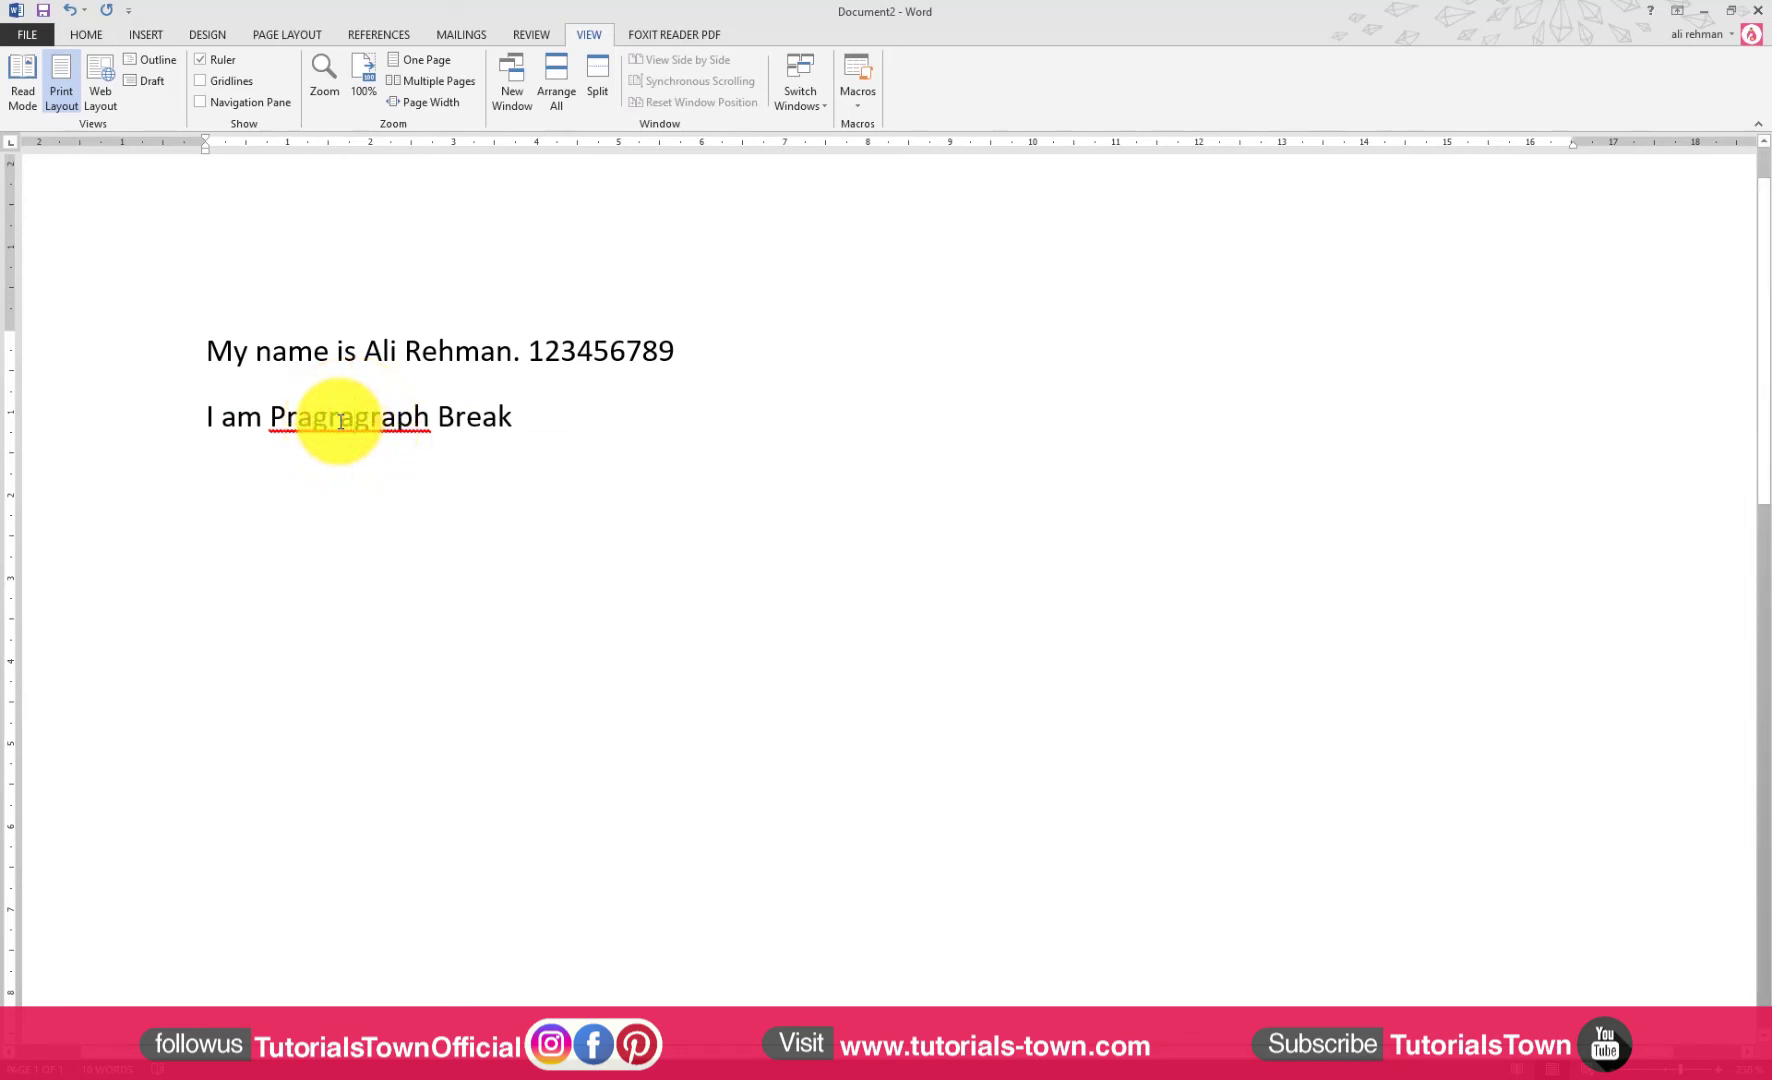
{"action": "right_click", "coordinate": [341, 420]}
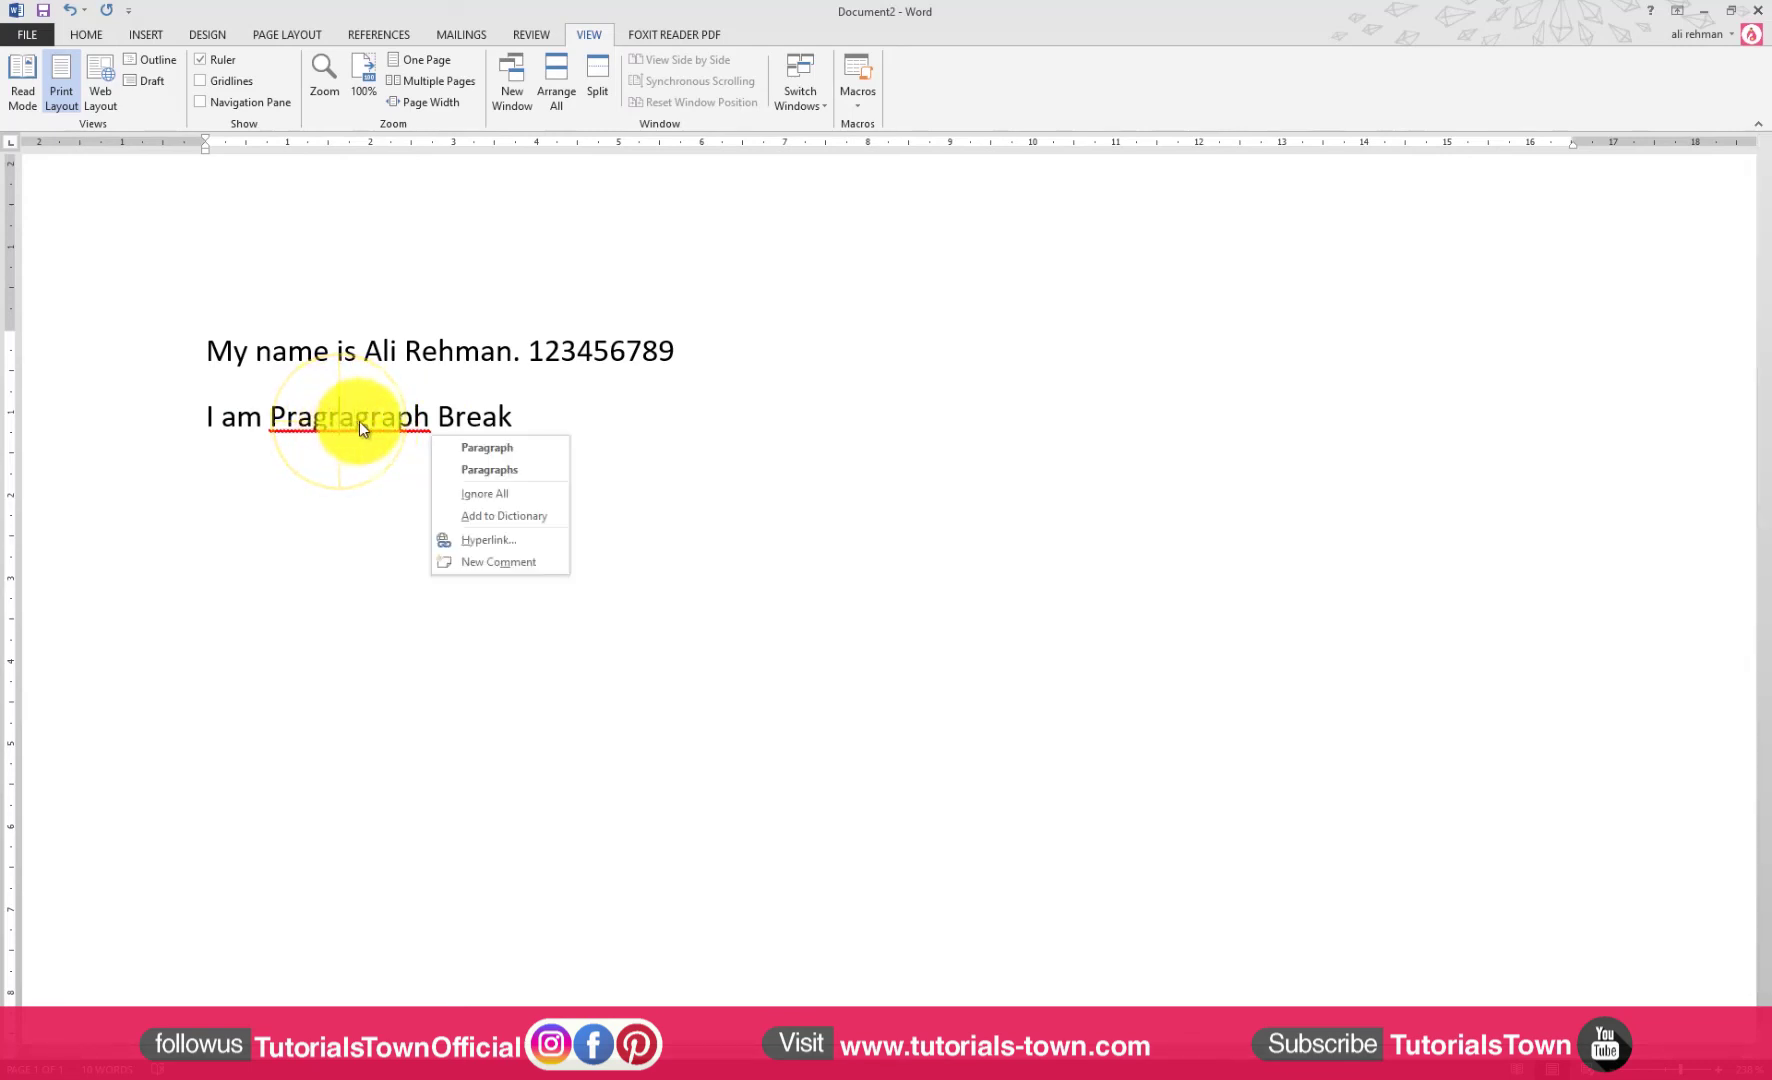
{"action": "left_click", "coordinate": [480, 456]}
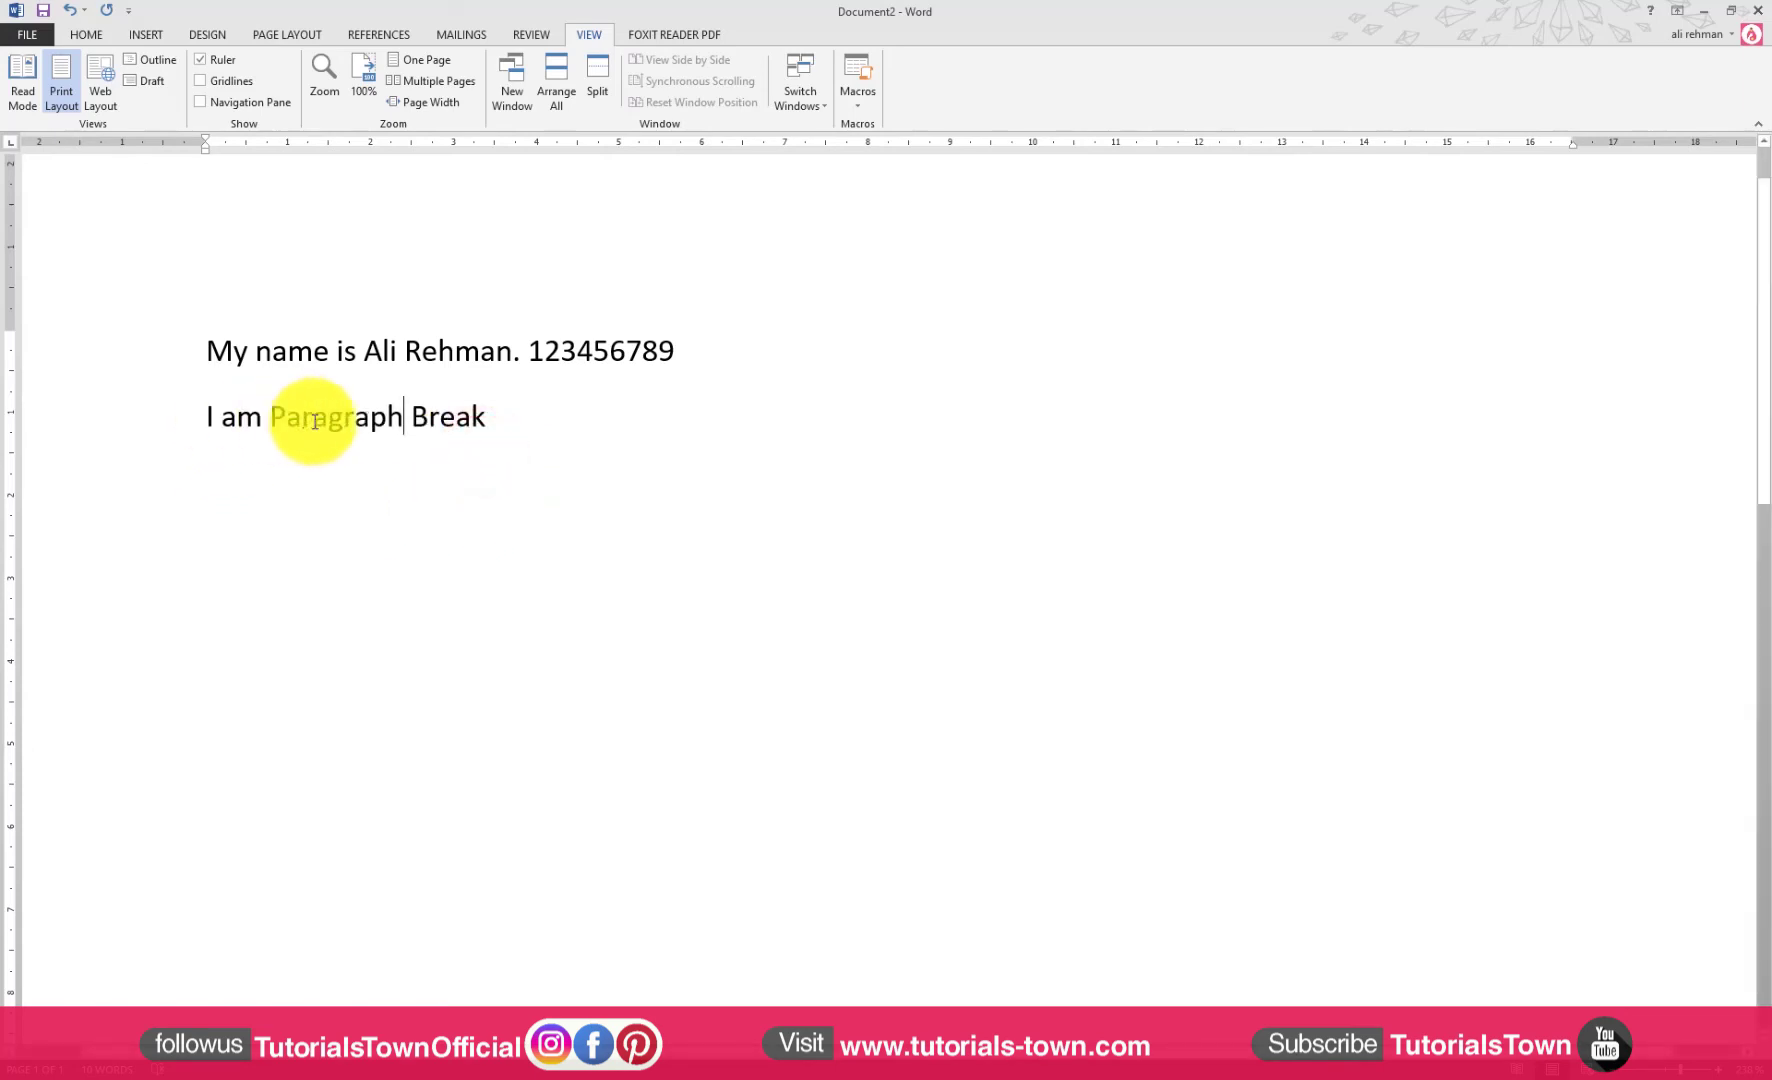
{"action": "left_click", "coordinate": [506, 423]}
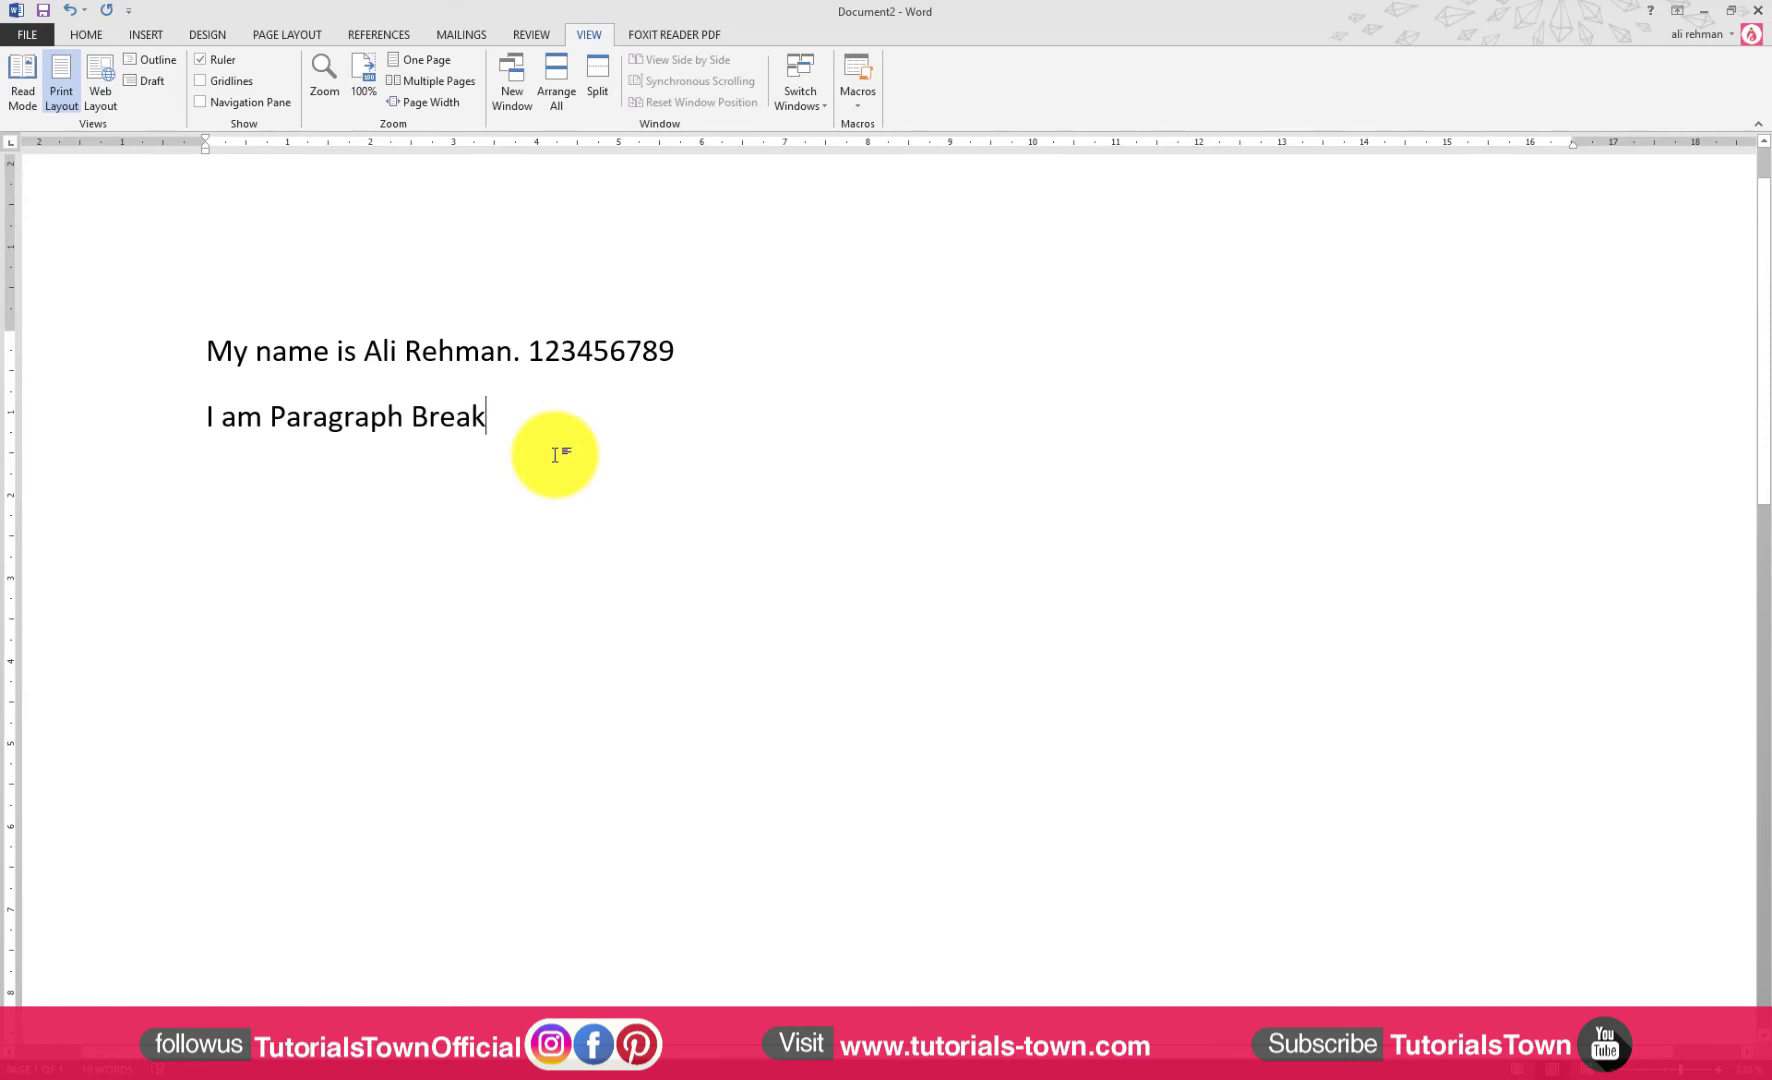
Step: Add a 'Line break' example, with 'break' pushed onto its own line using a line break
{"action": "key", "text": "Return"}
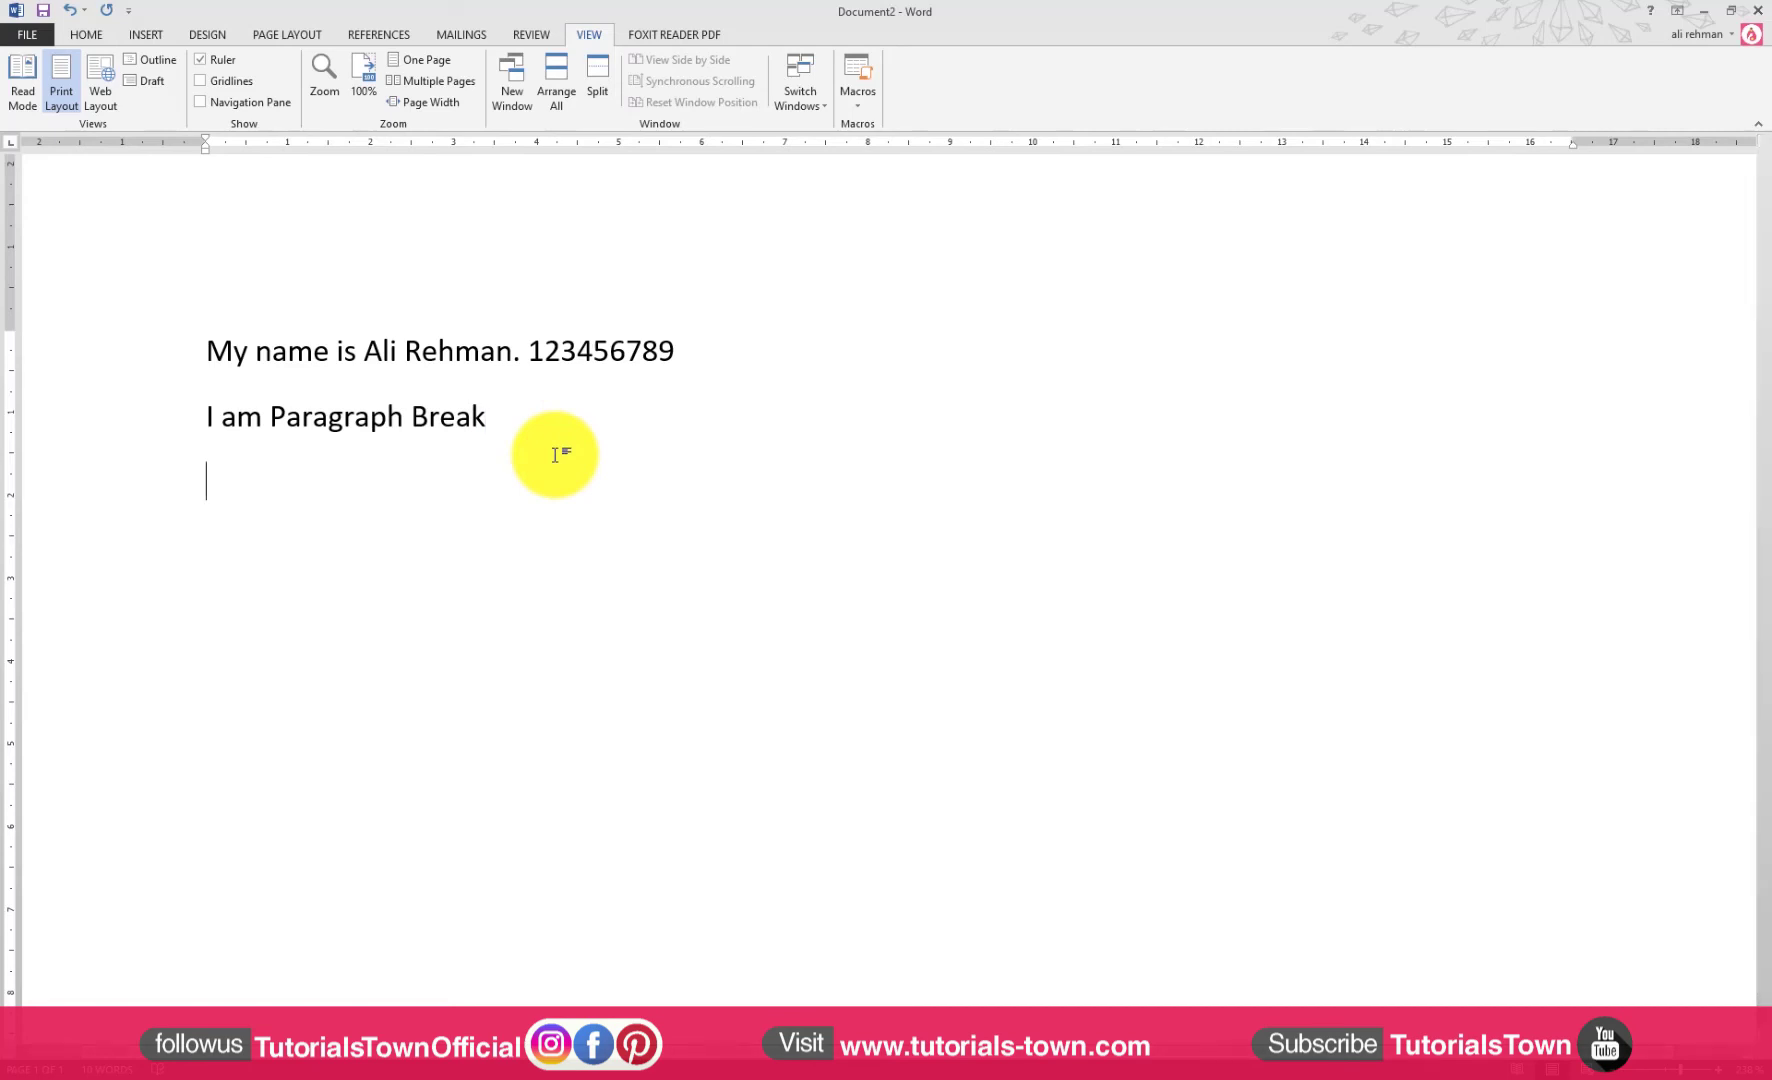
{"action": "type", "text": "line "}
{"action": "type", "text": "bre"}
{"action": "type", "text": "ak"}
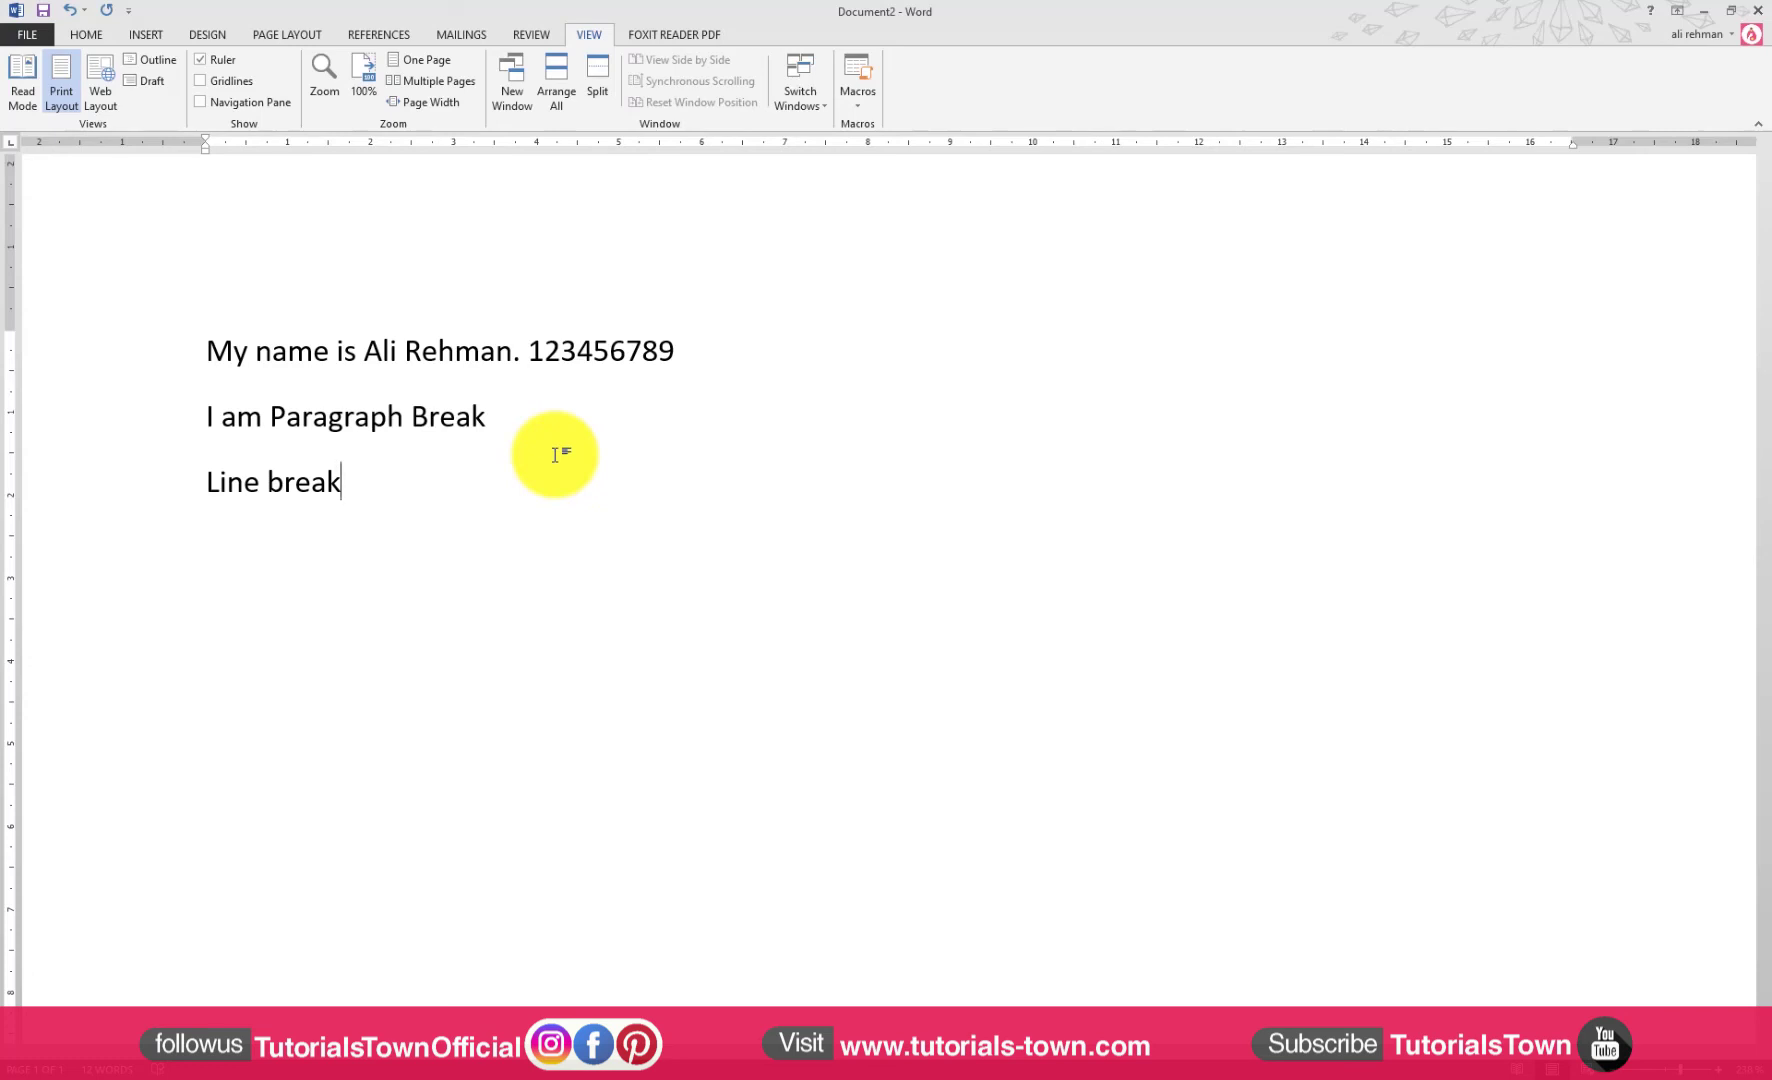
{"action": "key", "text": "Left"}
{"action": "key", "text": "Left"}
{"action": "key", "text": "Left"}
{"action": "key", "text": "Left"}
{"action": "key", "text": "Left"}
{"action": "key", "text": "BackSpace"}
{"action": "key", "text": "shift+Return"}
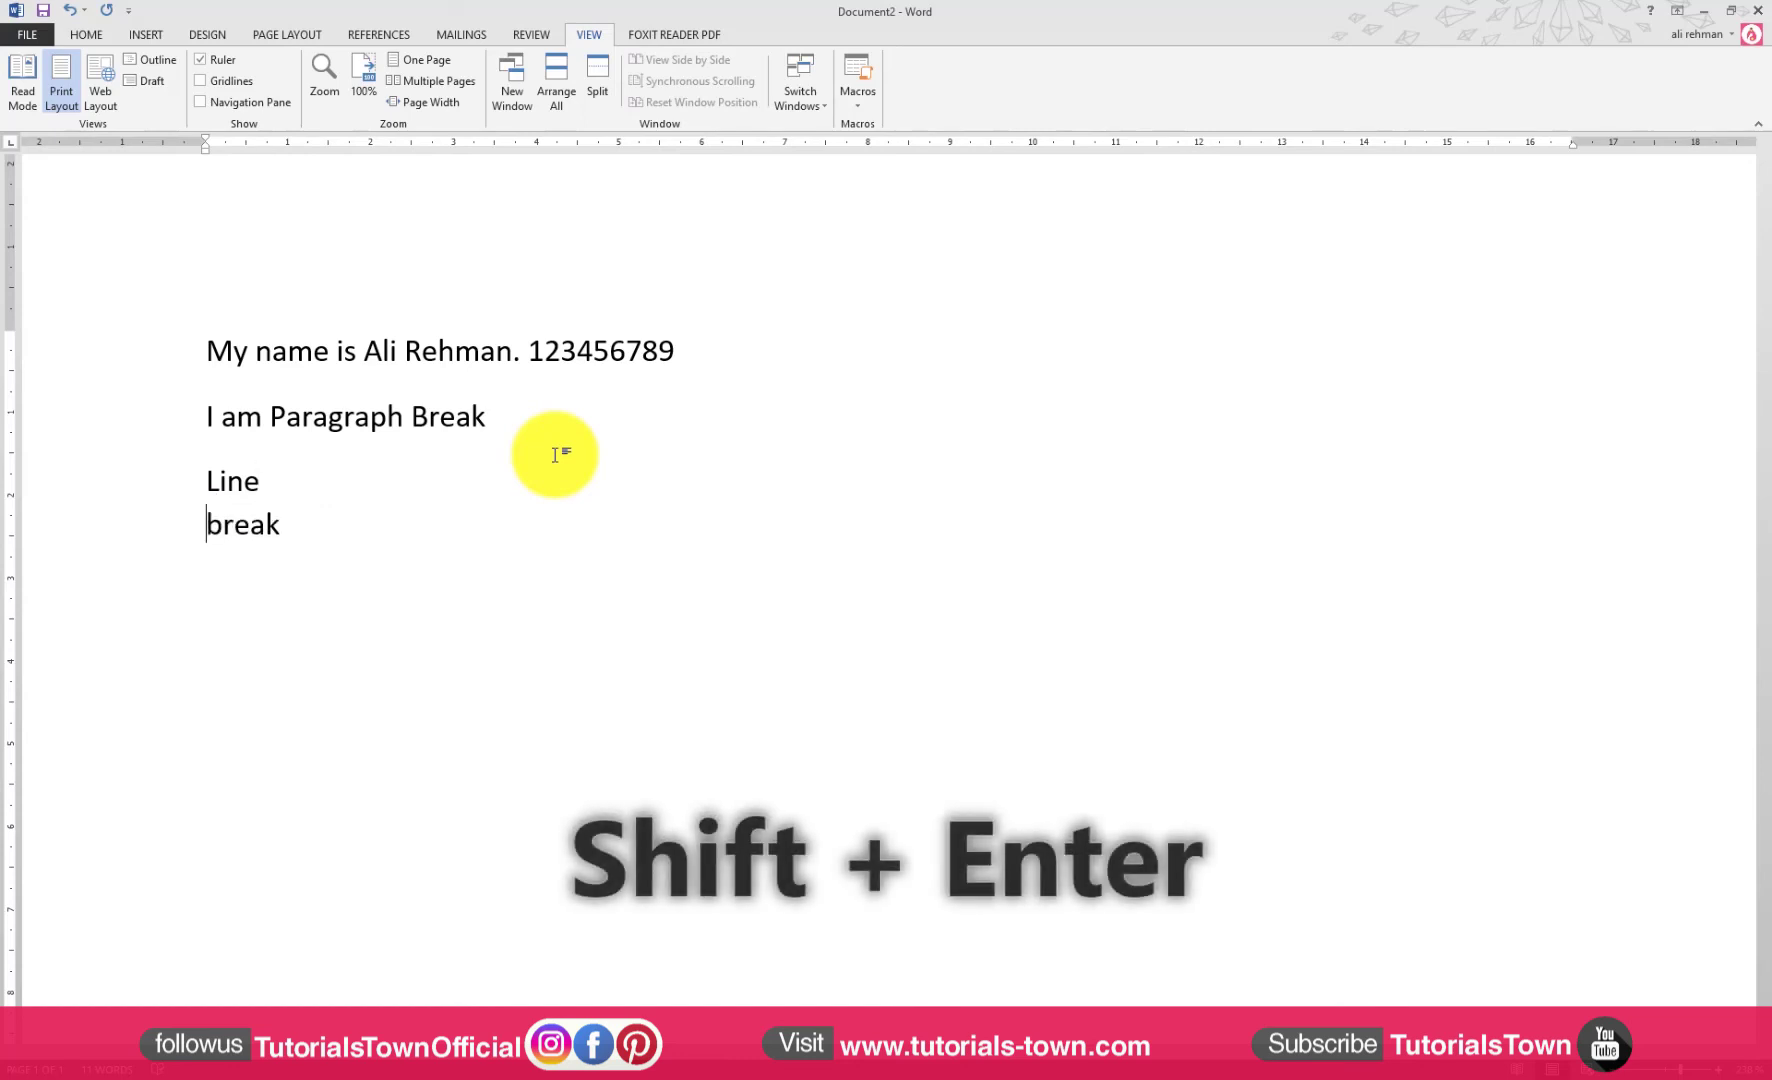
Step: Label the examples '(Enter)' and '(Shift + Enter)', then begin a new 'Page Break' line below
{"action": "left_click", "coordinate": [490, 424]}
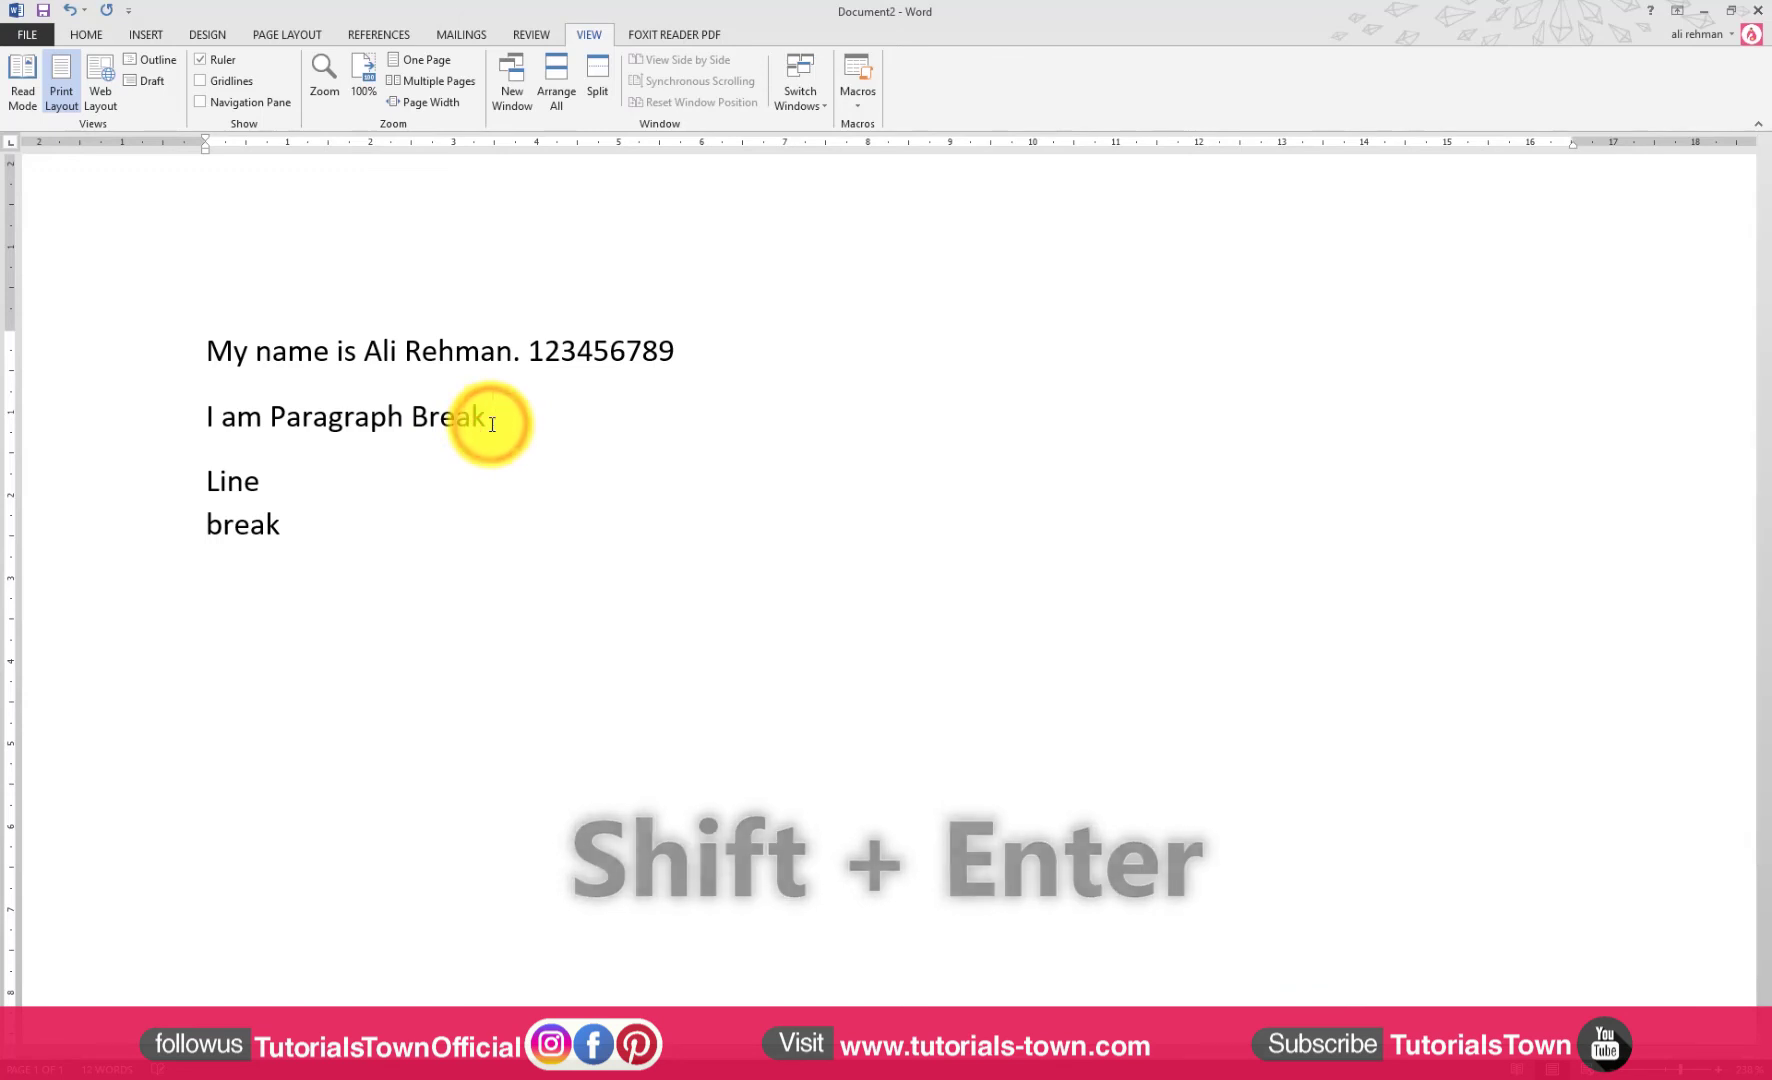
{"action": "type", "text": "()"}
{"action": "type", "text": "Ente"}
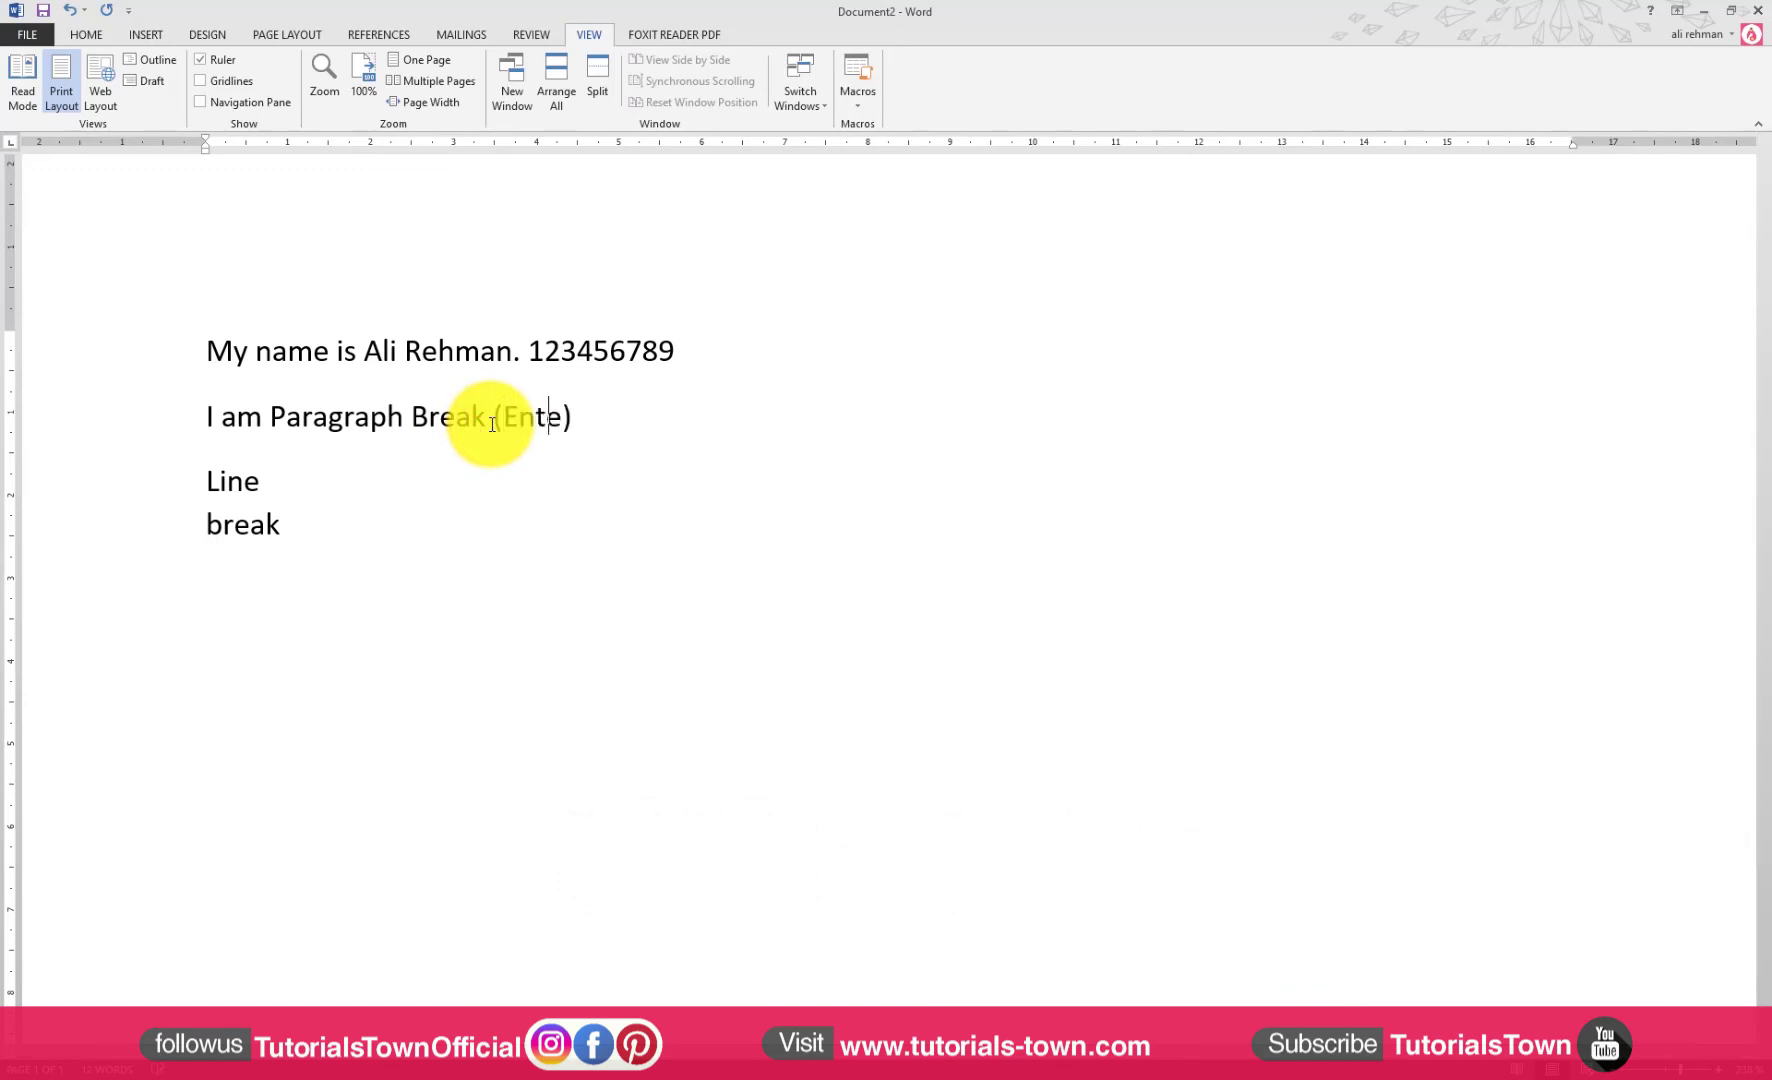
{"action": "type", "text": "r"}
{"action": "key", "text": "Down"}
{"action": "key", "text": "Down"}
{"action": "type", "text": "()"}
{"action": "key", "text": "Left"}
{"action": "type", "text": "S"}
{"action": "type", "text": "hift + "}
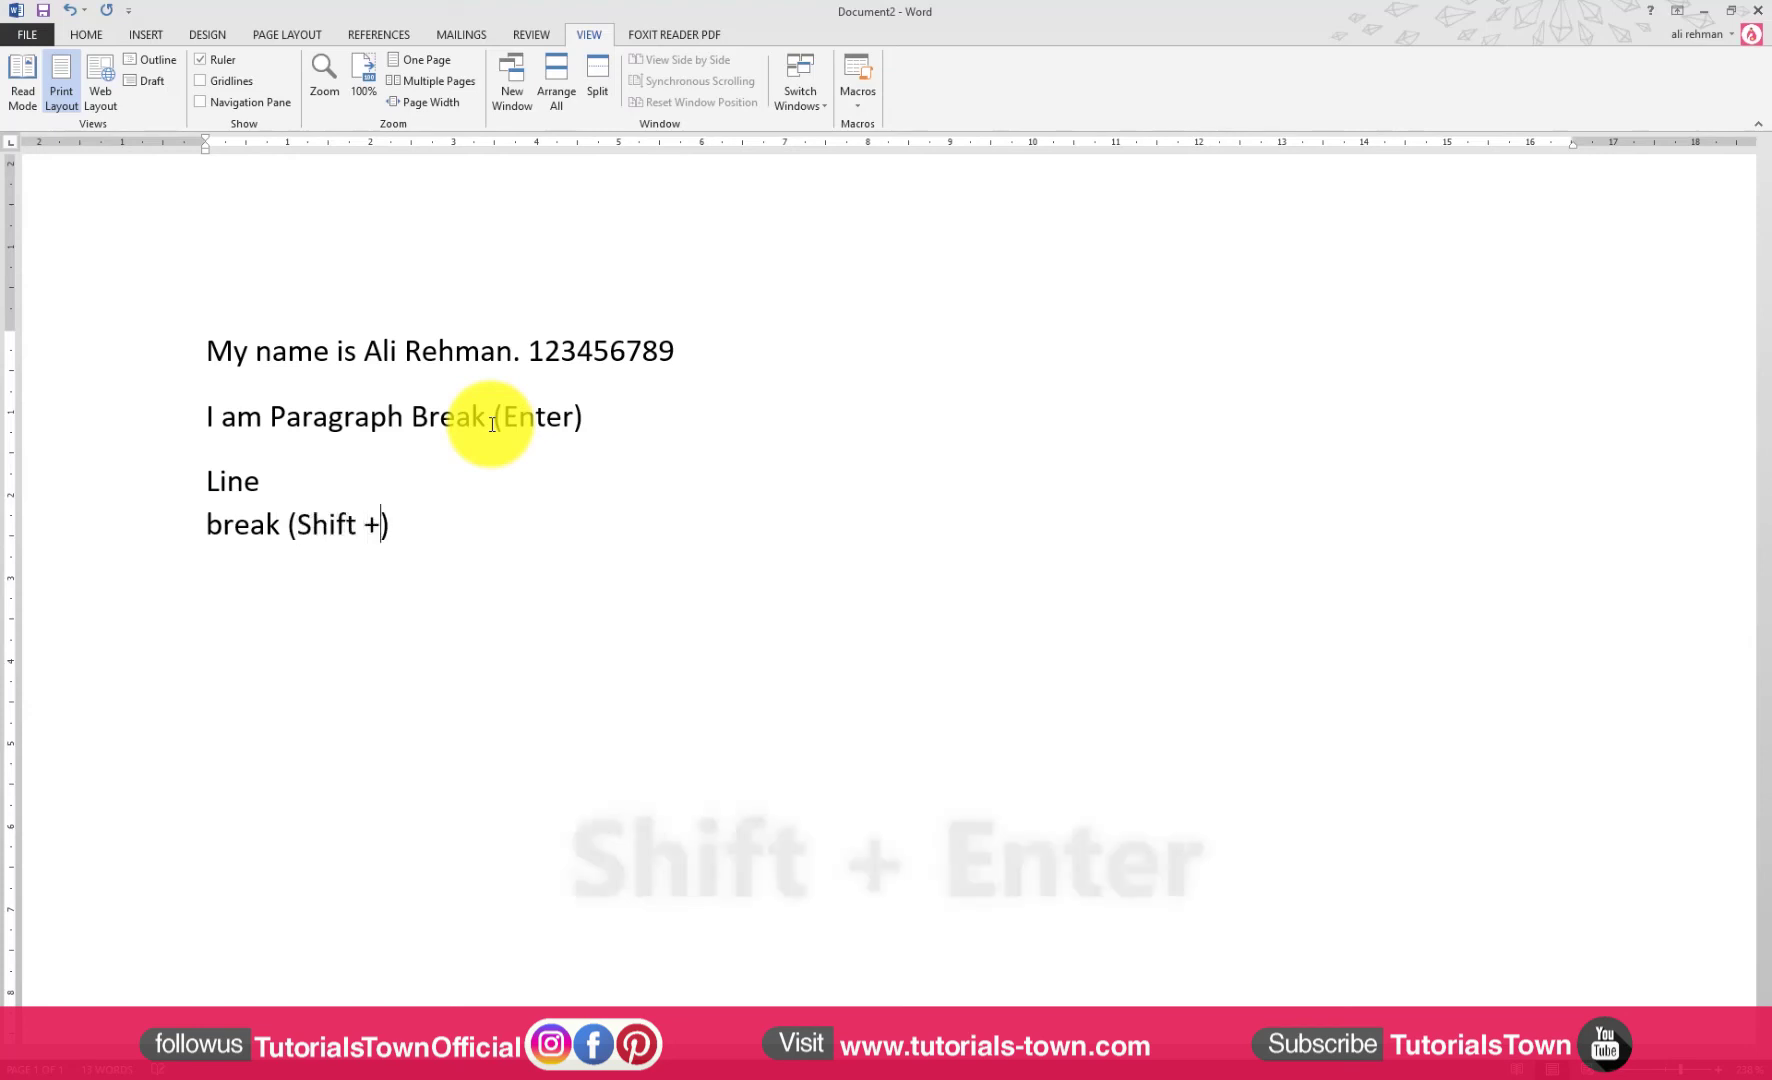
{"action": "type", "text": "Enter"}
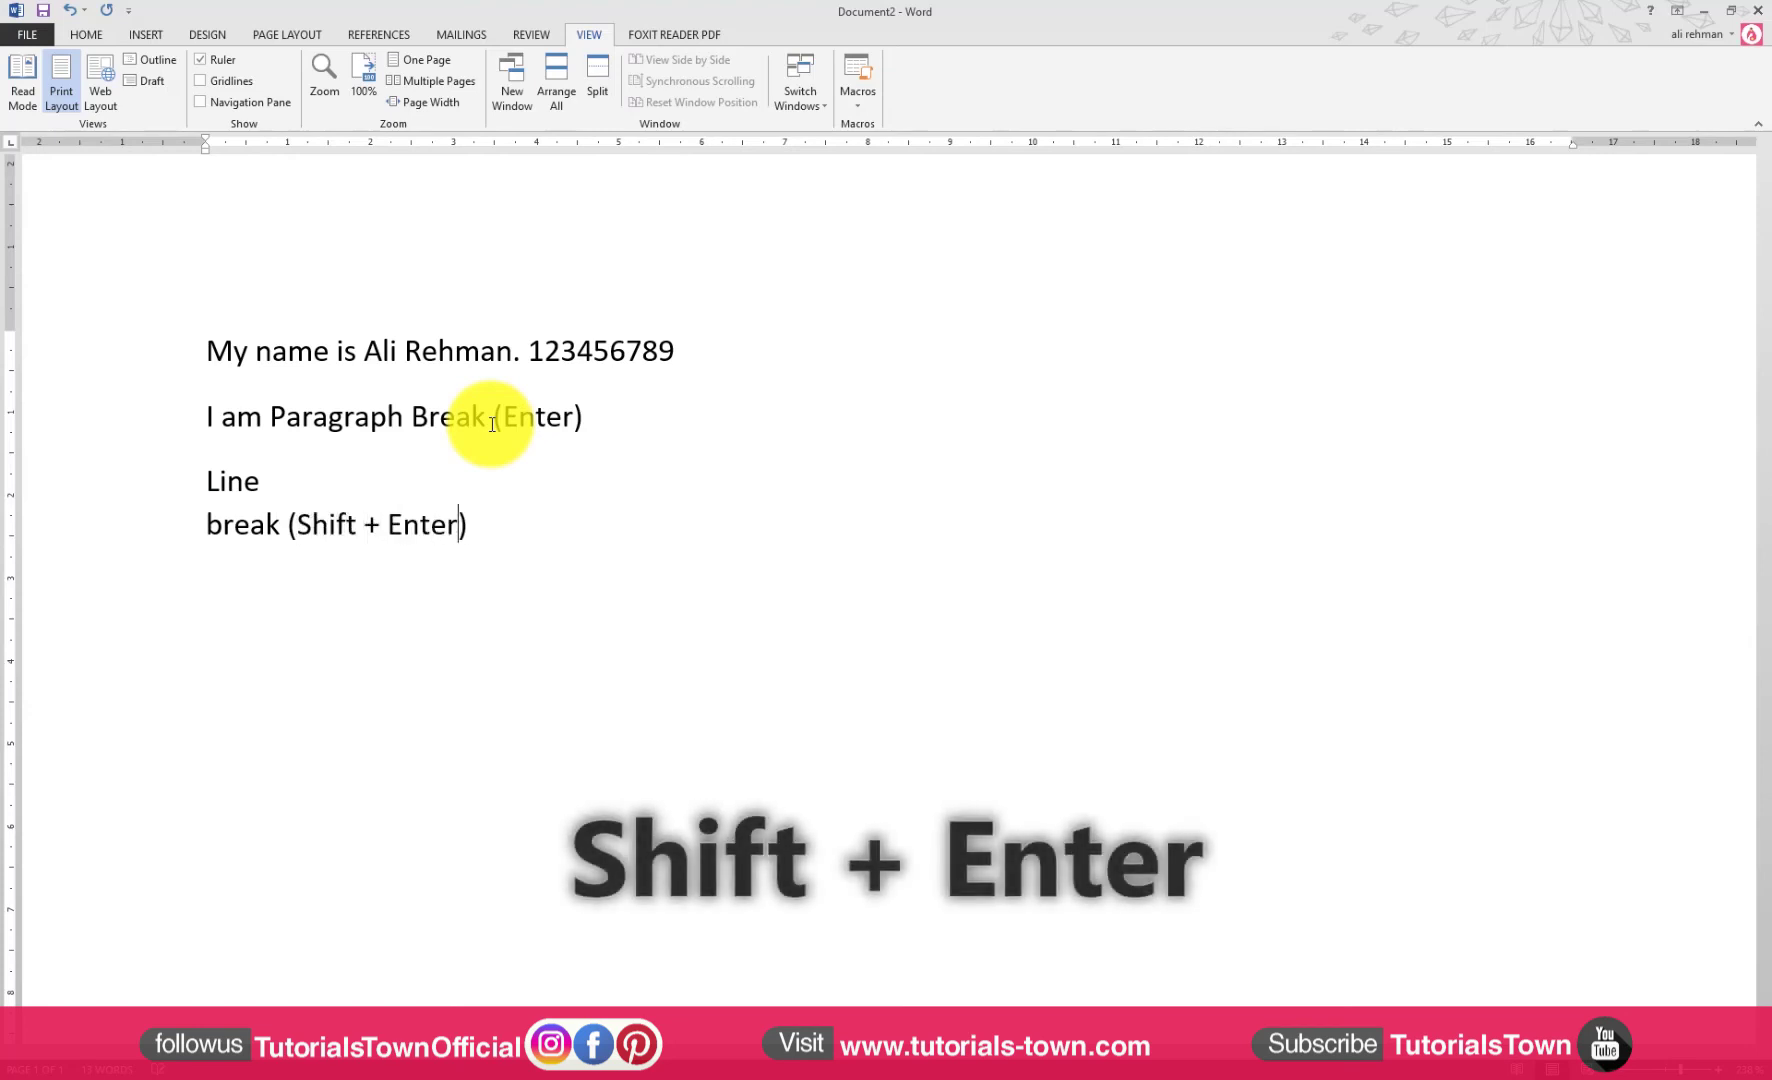
{"action": "key", "text": "Return"}
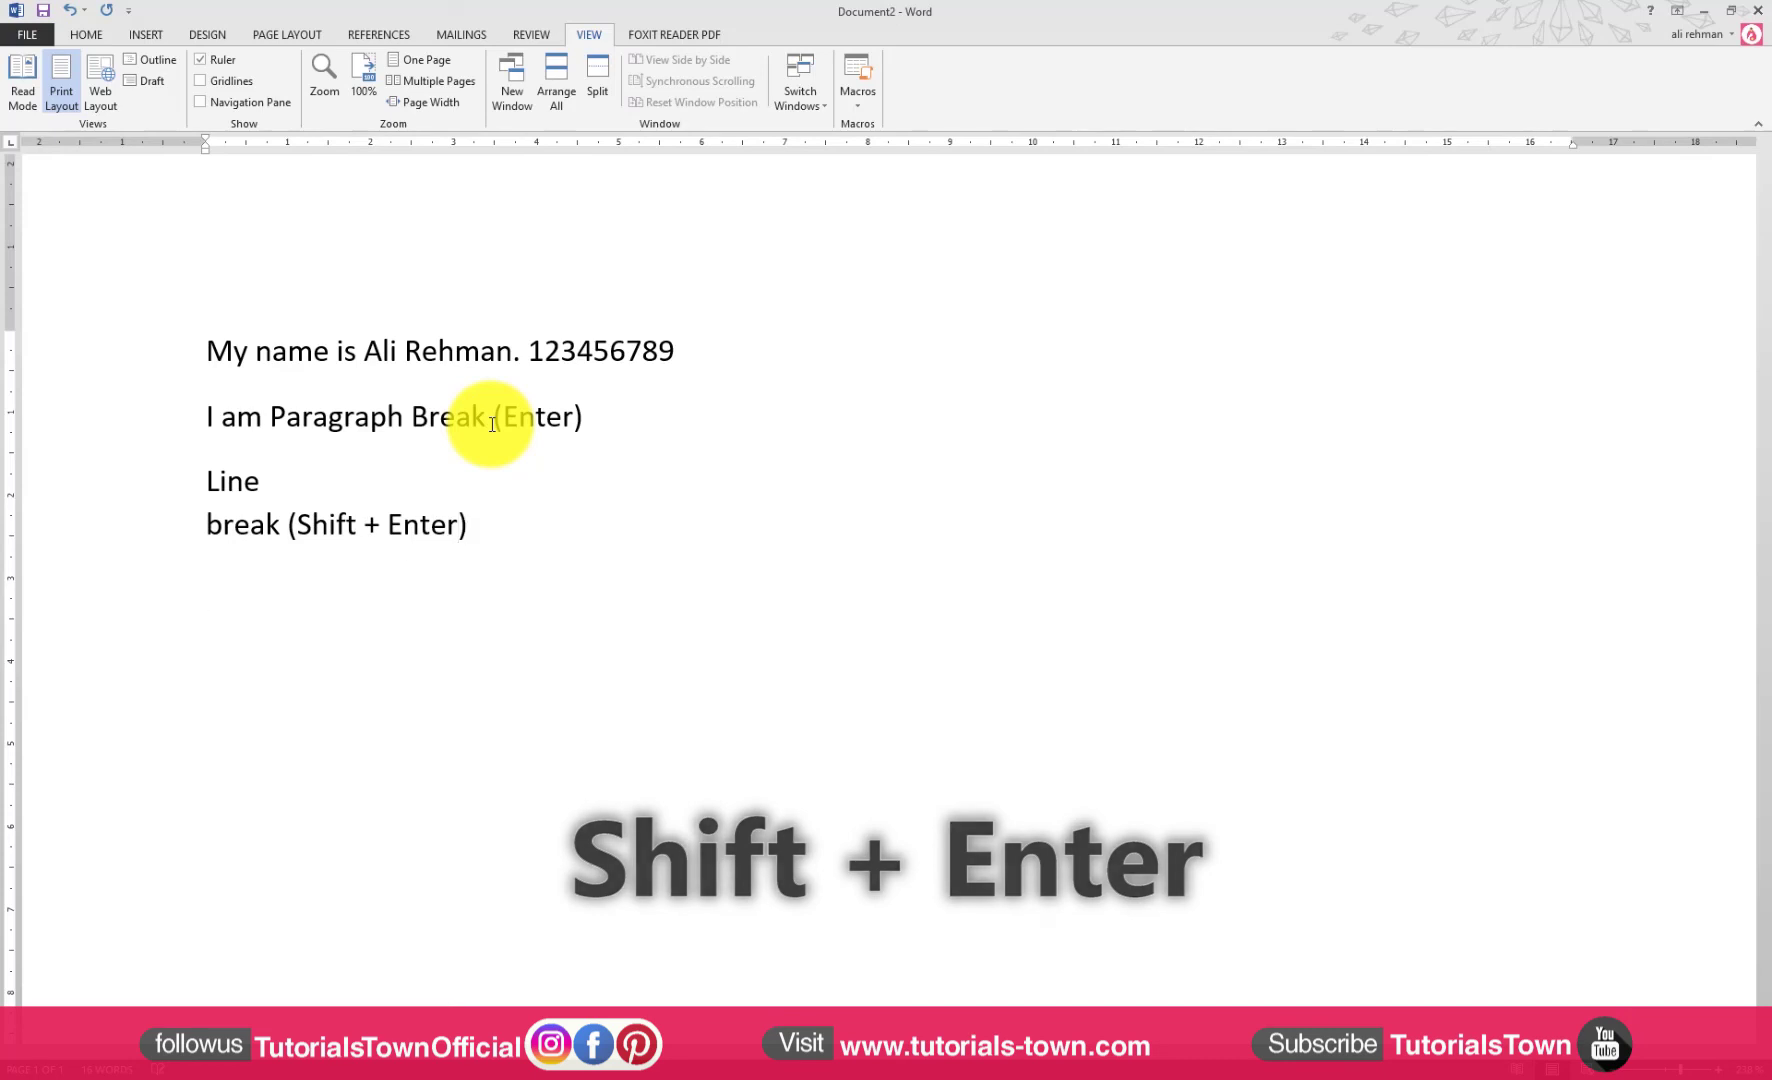
{"action": "type", "text": "Page "}
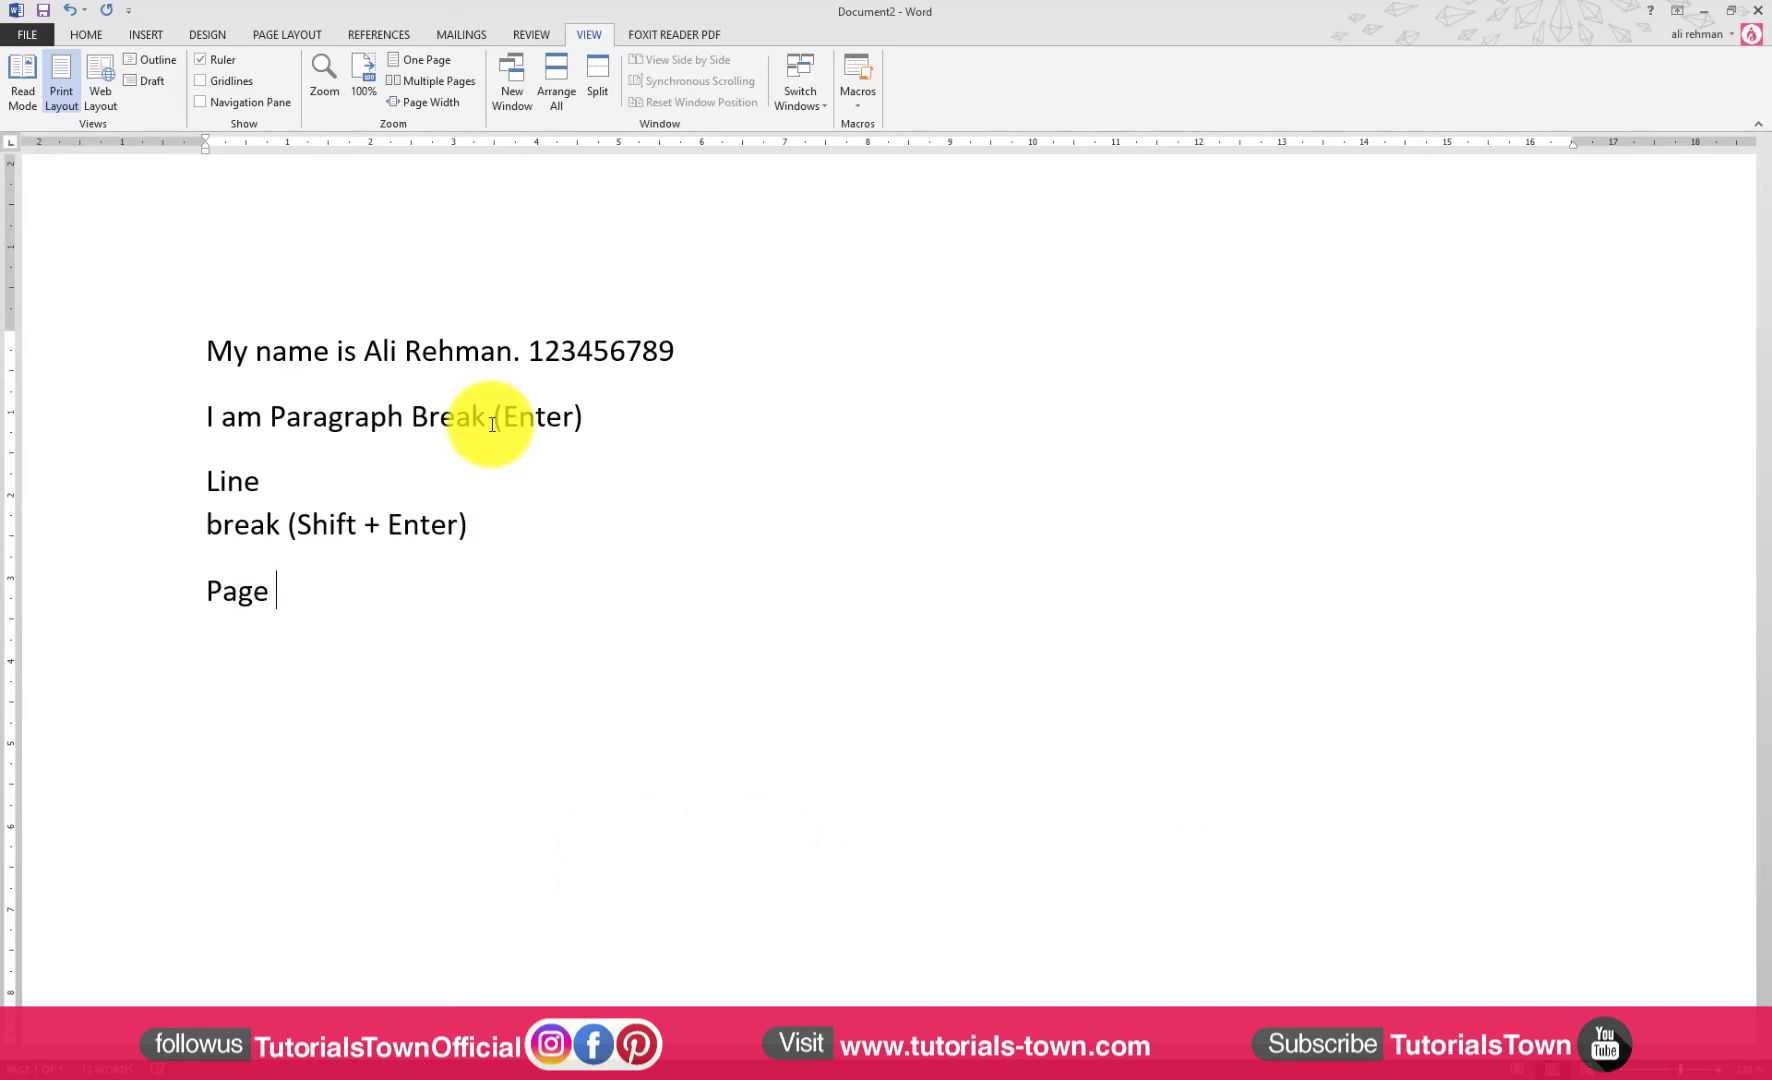
{"action": "type", "text": "Brak"}
Step: Correct the misspelled 'Brak' so the new line reads 'Page Break'
{"action": "key", "text": "BackSpace"}
{"action": "key", "text": "BackSpace"}
{"action": "type", "text": "eak"}
{"action": "key", "text": "Up"}
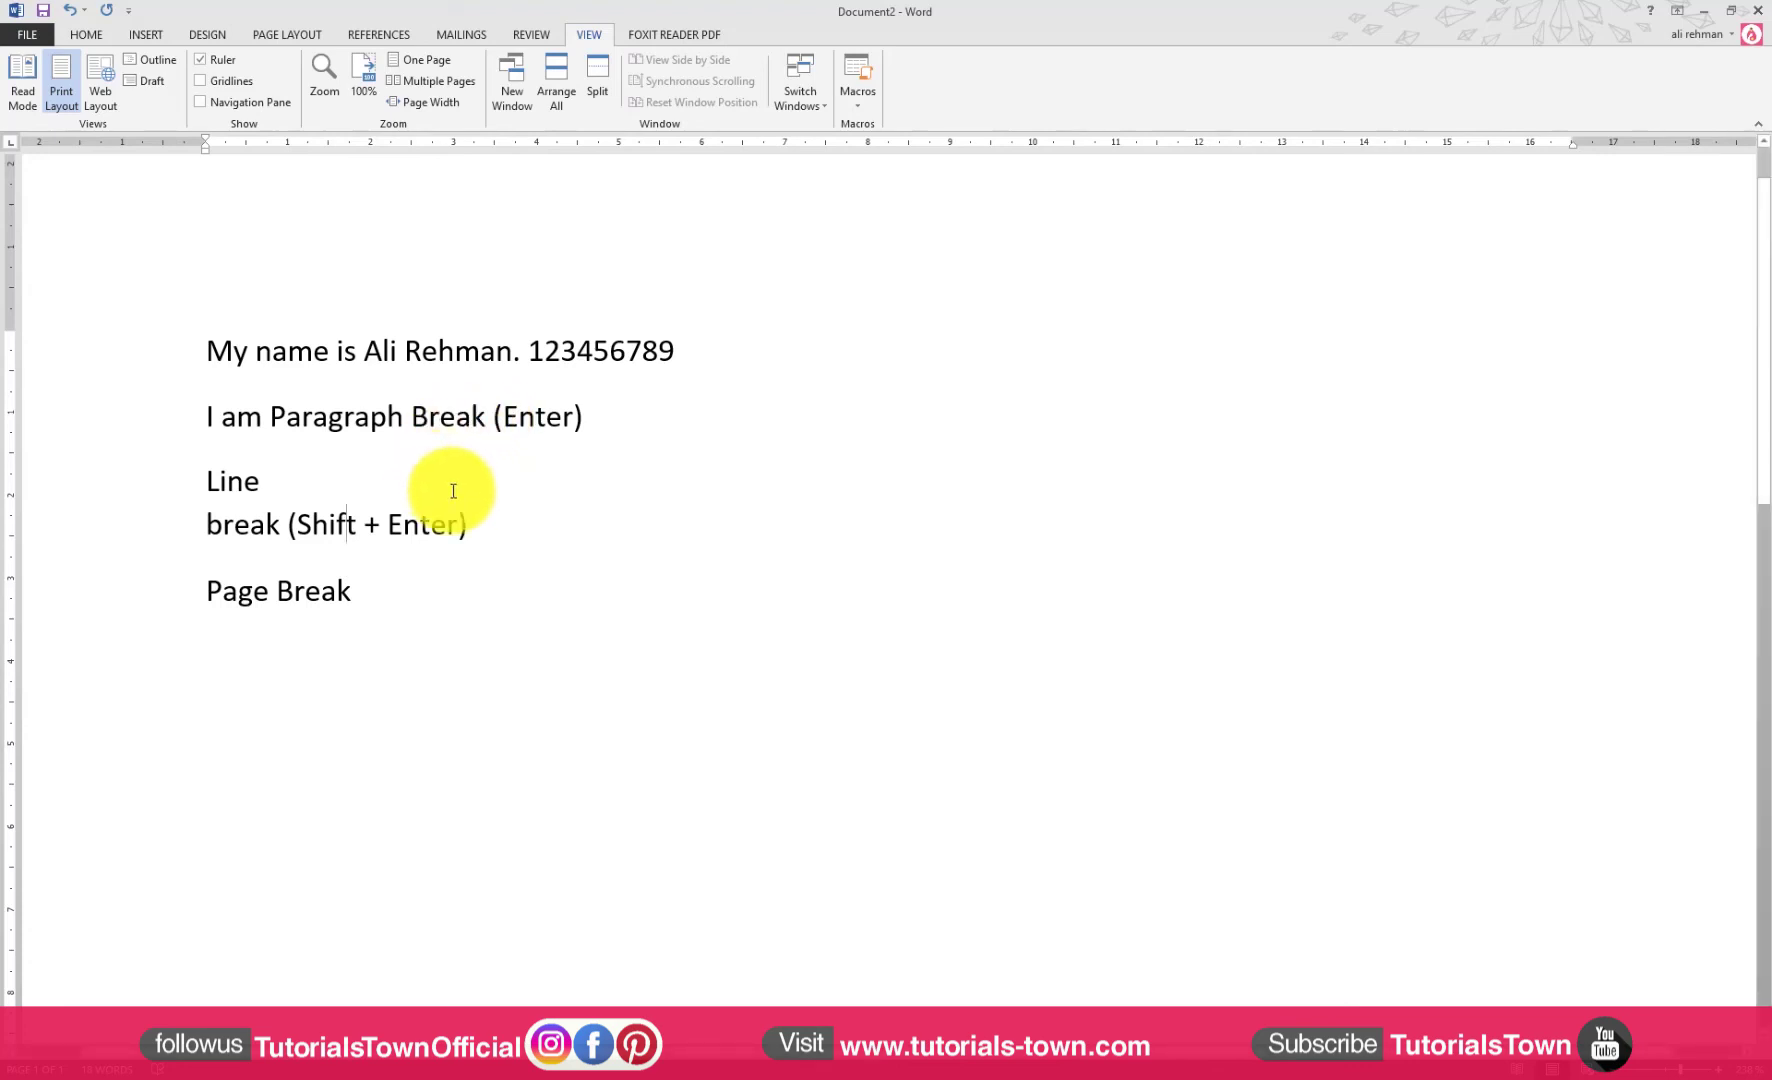
Step: Place the insertion point at the start of the 'Page Break' line
{"action": "left_click", "coordinate": [465, 520]}
{"action": "scroll", "coordinate": [570, 640], "scroll_direction": "down", "scroll_amount": 5, "text": "ctrl"}
{"action": "scroll", "coordinate": [572, 640], "scroll_direction": "down", "scroll_amount": 5, "text": "ctrl"}
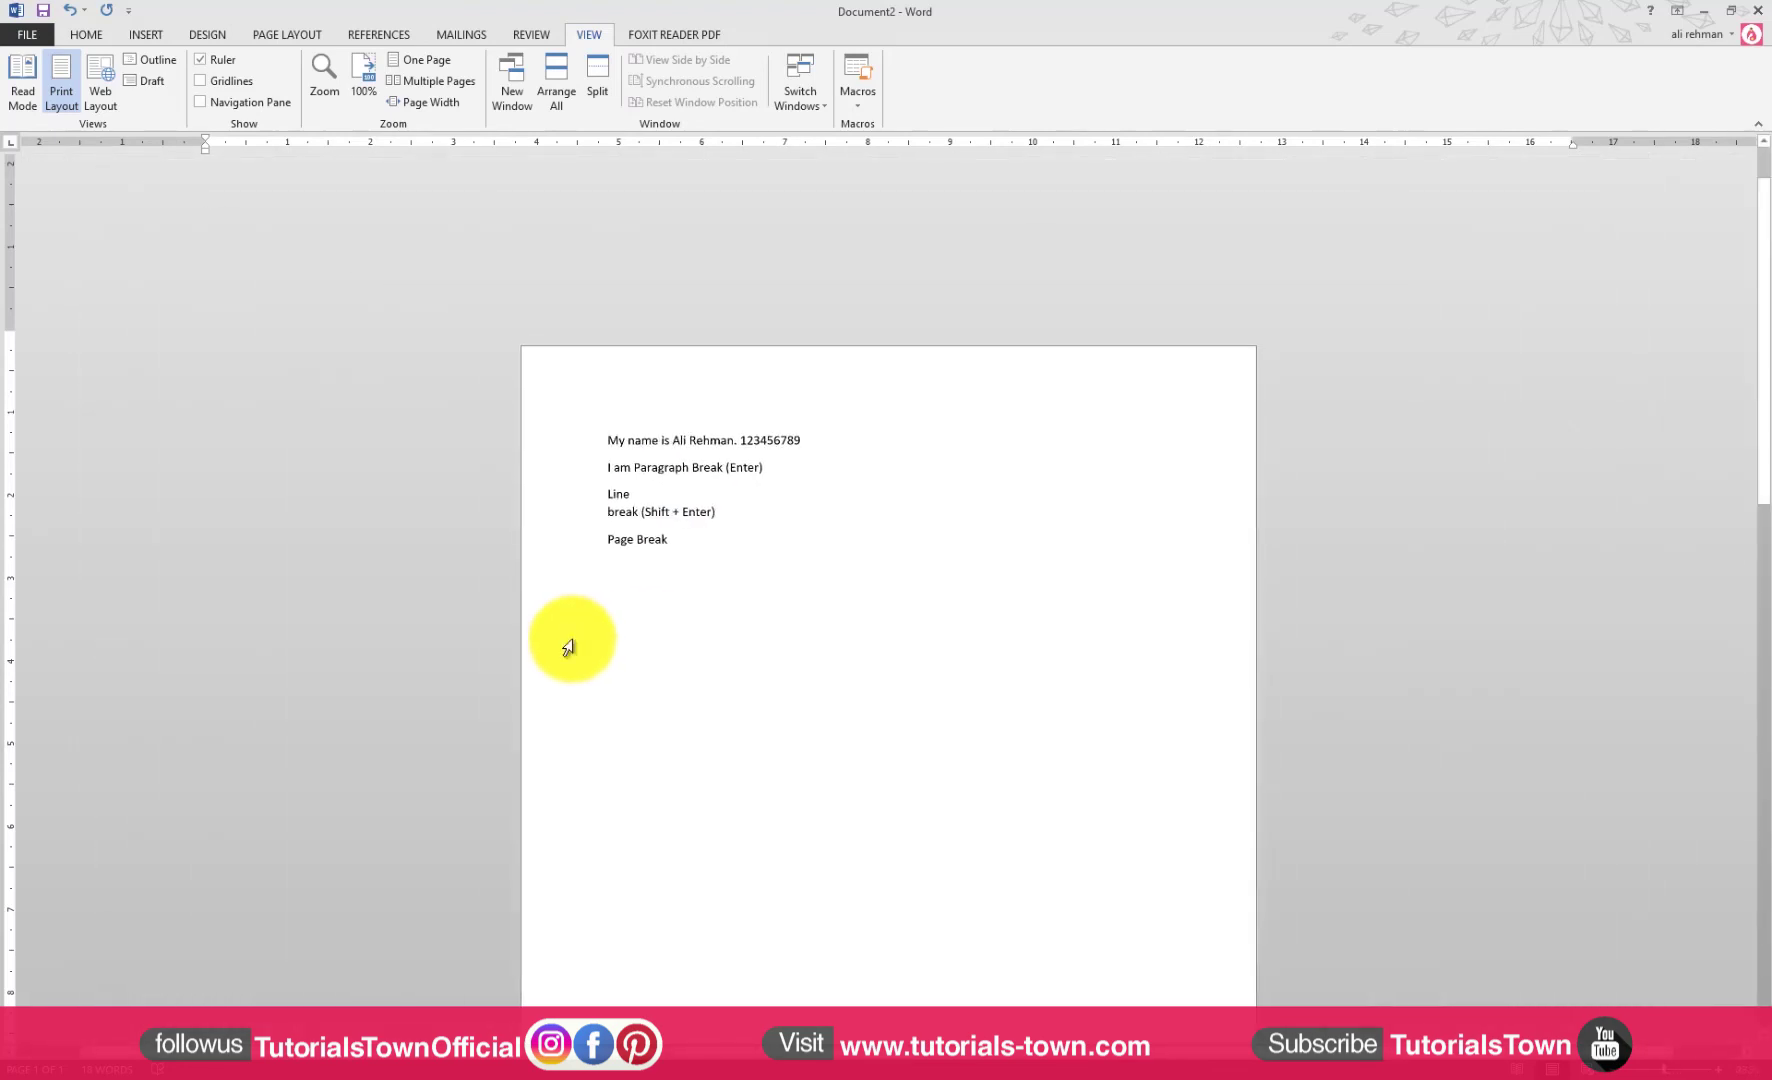
{"action": "left_click", "coordinate": [752, 325]}
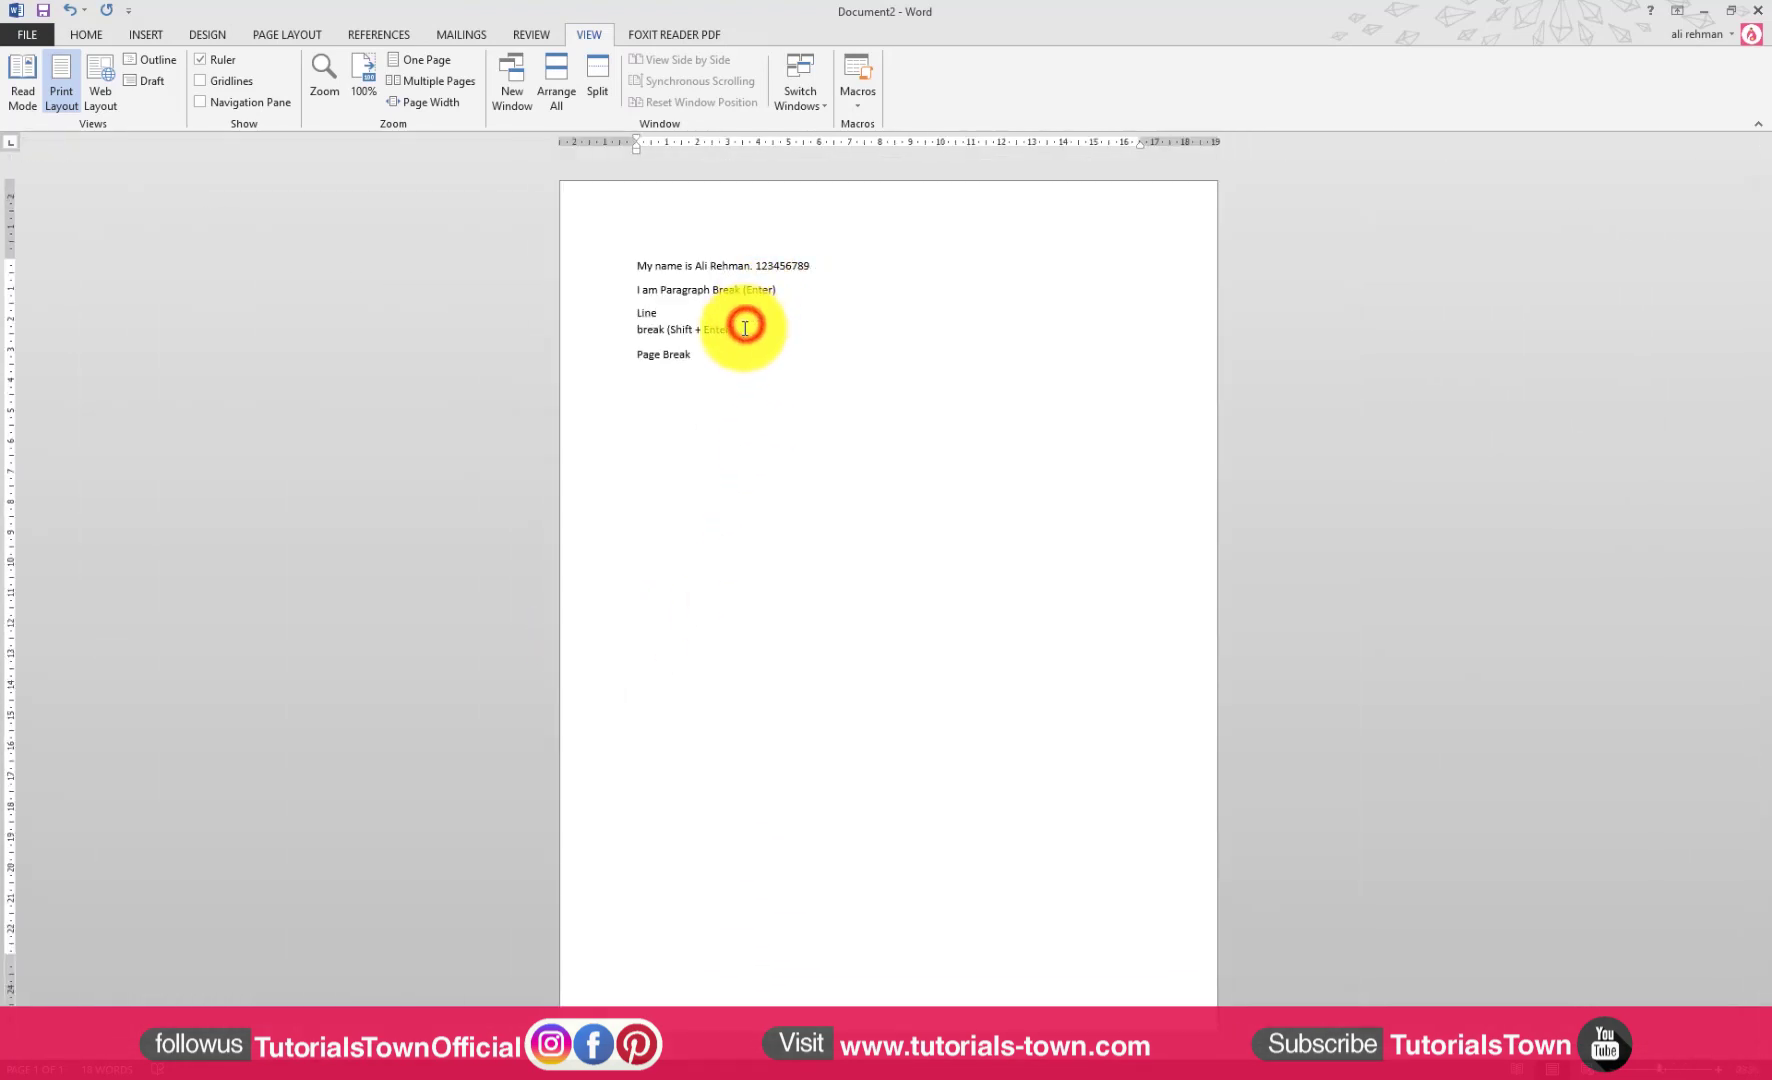
{"action": "left_click_drag", "start_coordinate": [632, 355], "coordinate": [719, 568]}
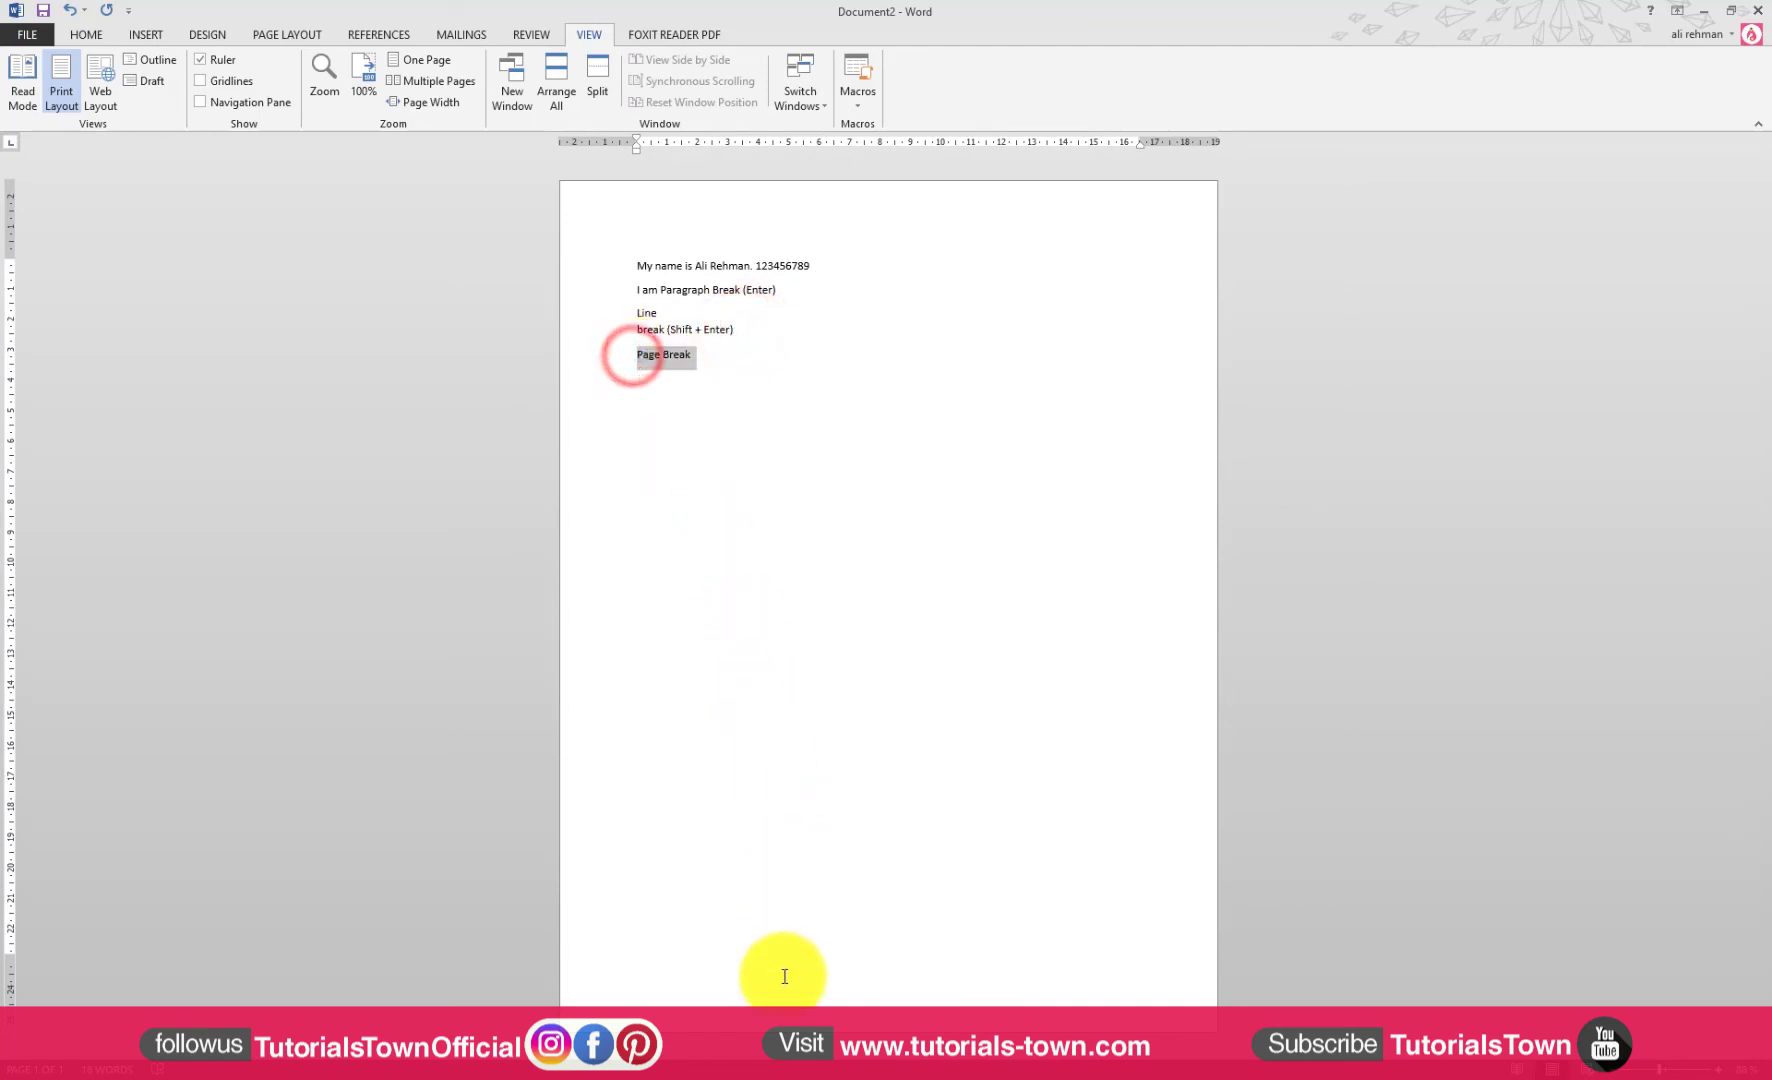
{"action": "left_click", "coordinate": [735, 411]}
{"action": "left_click", "coordinate": [638, 357]}
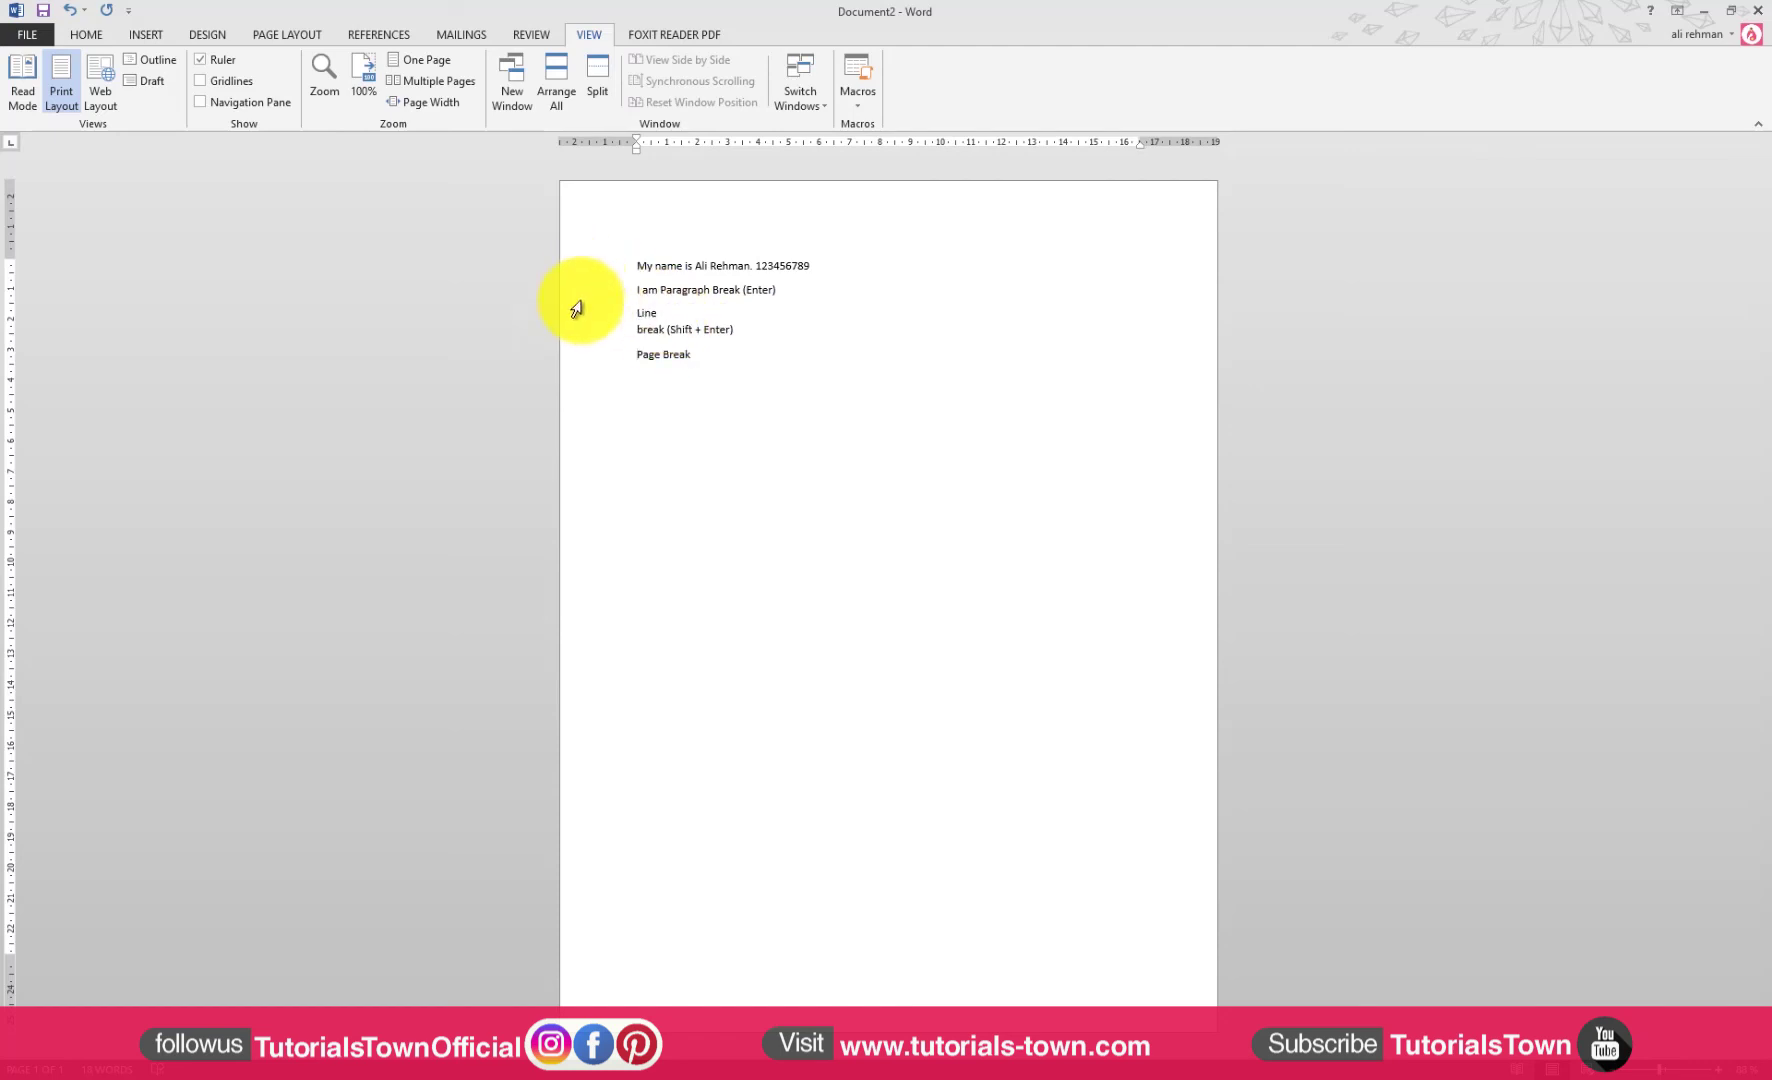
{"action": "left_click", "coordinate": [753, 331]}
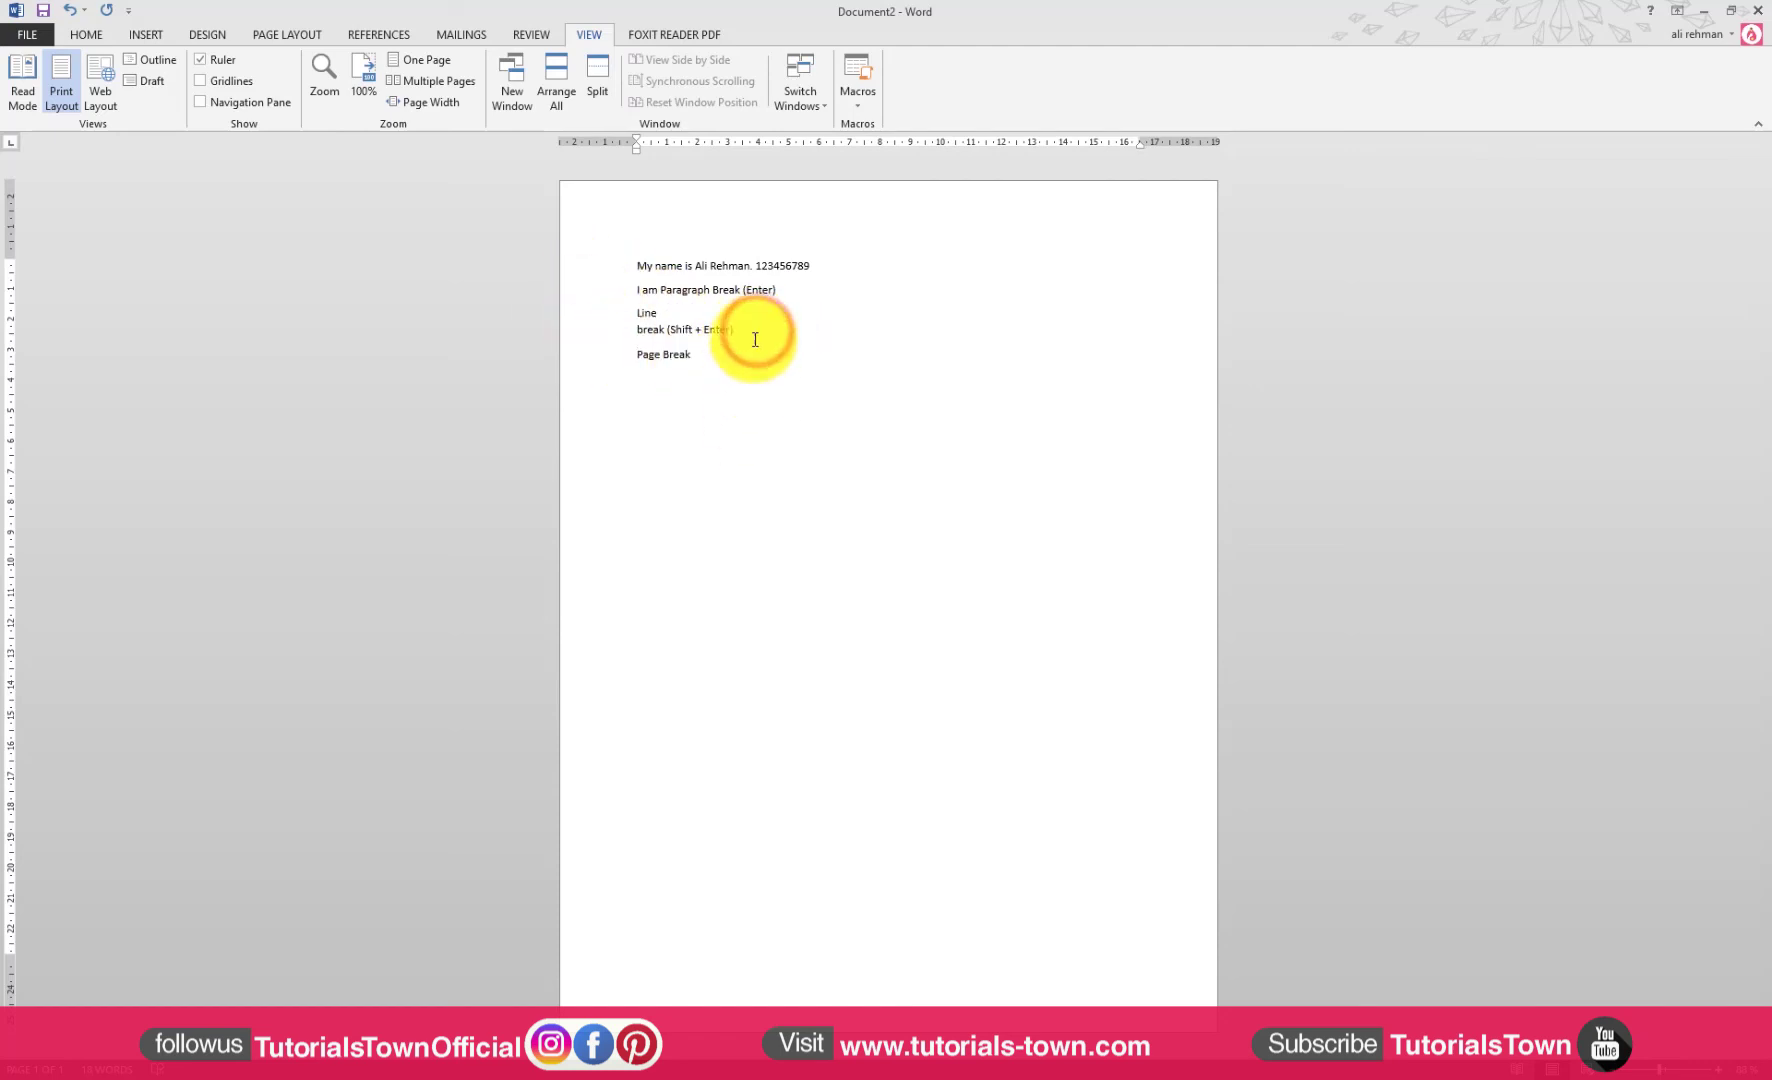
{"action": "left_click", "coordinate": [753, 330]}
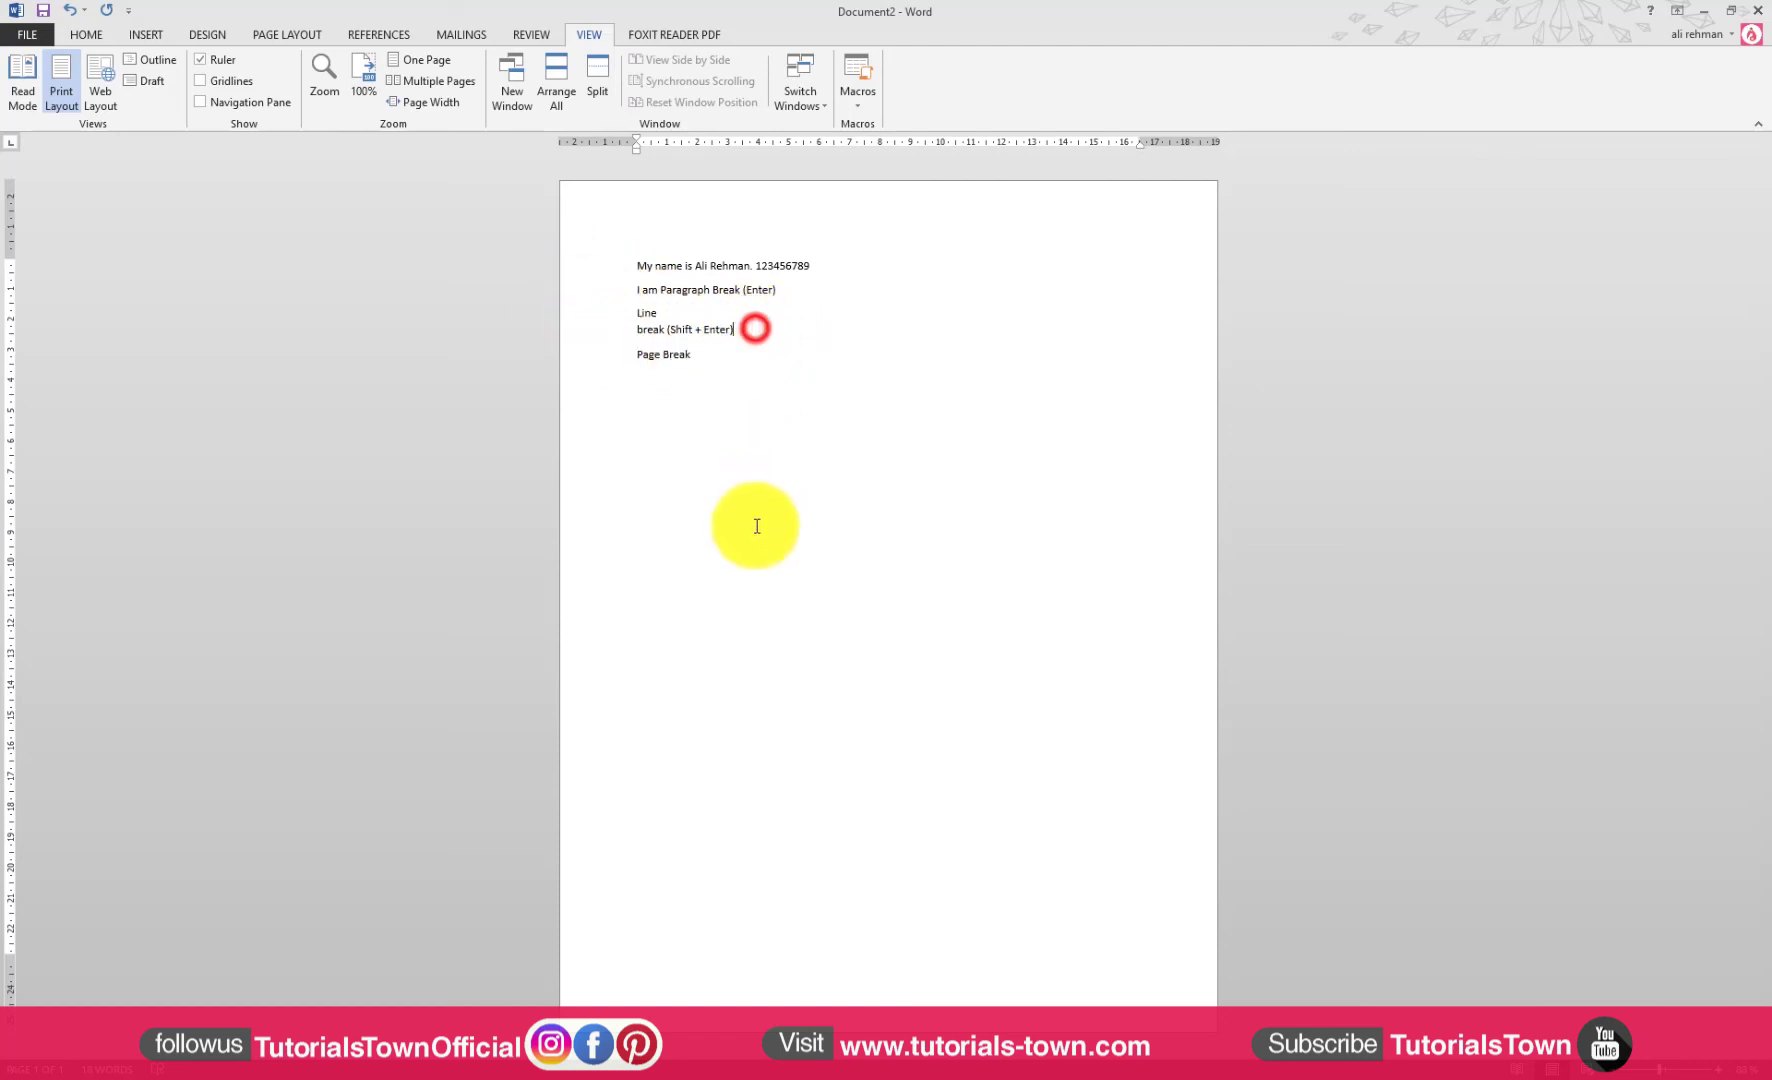
{"action": "left_click", "coordinate": [638, 356]}
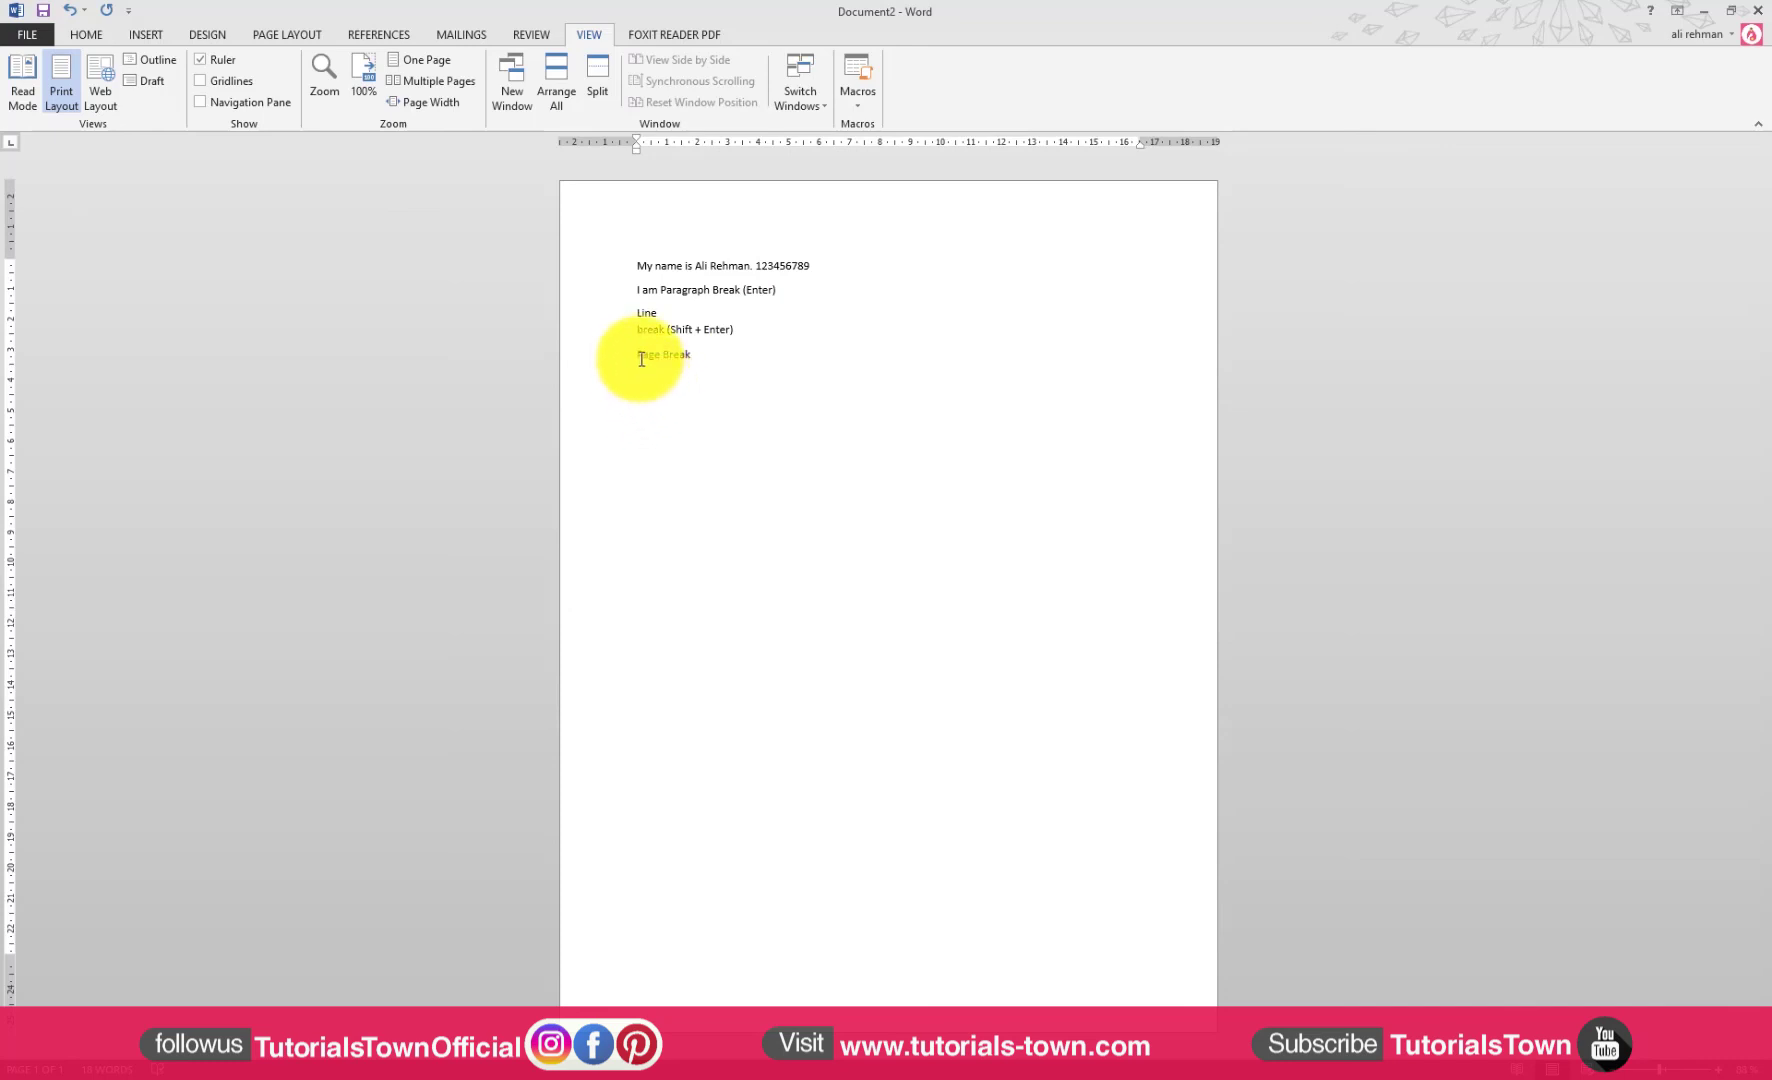
{"action": "left_click", "coordinate": [638, 352]}
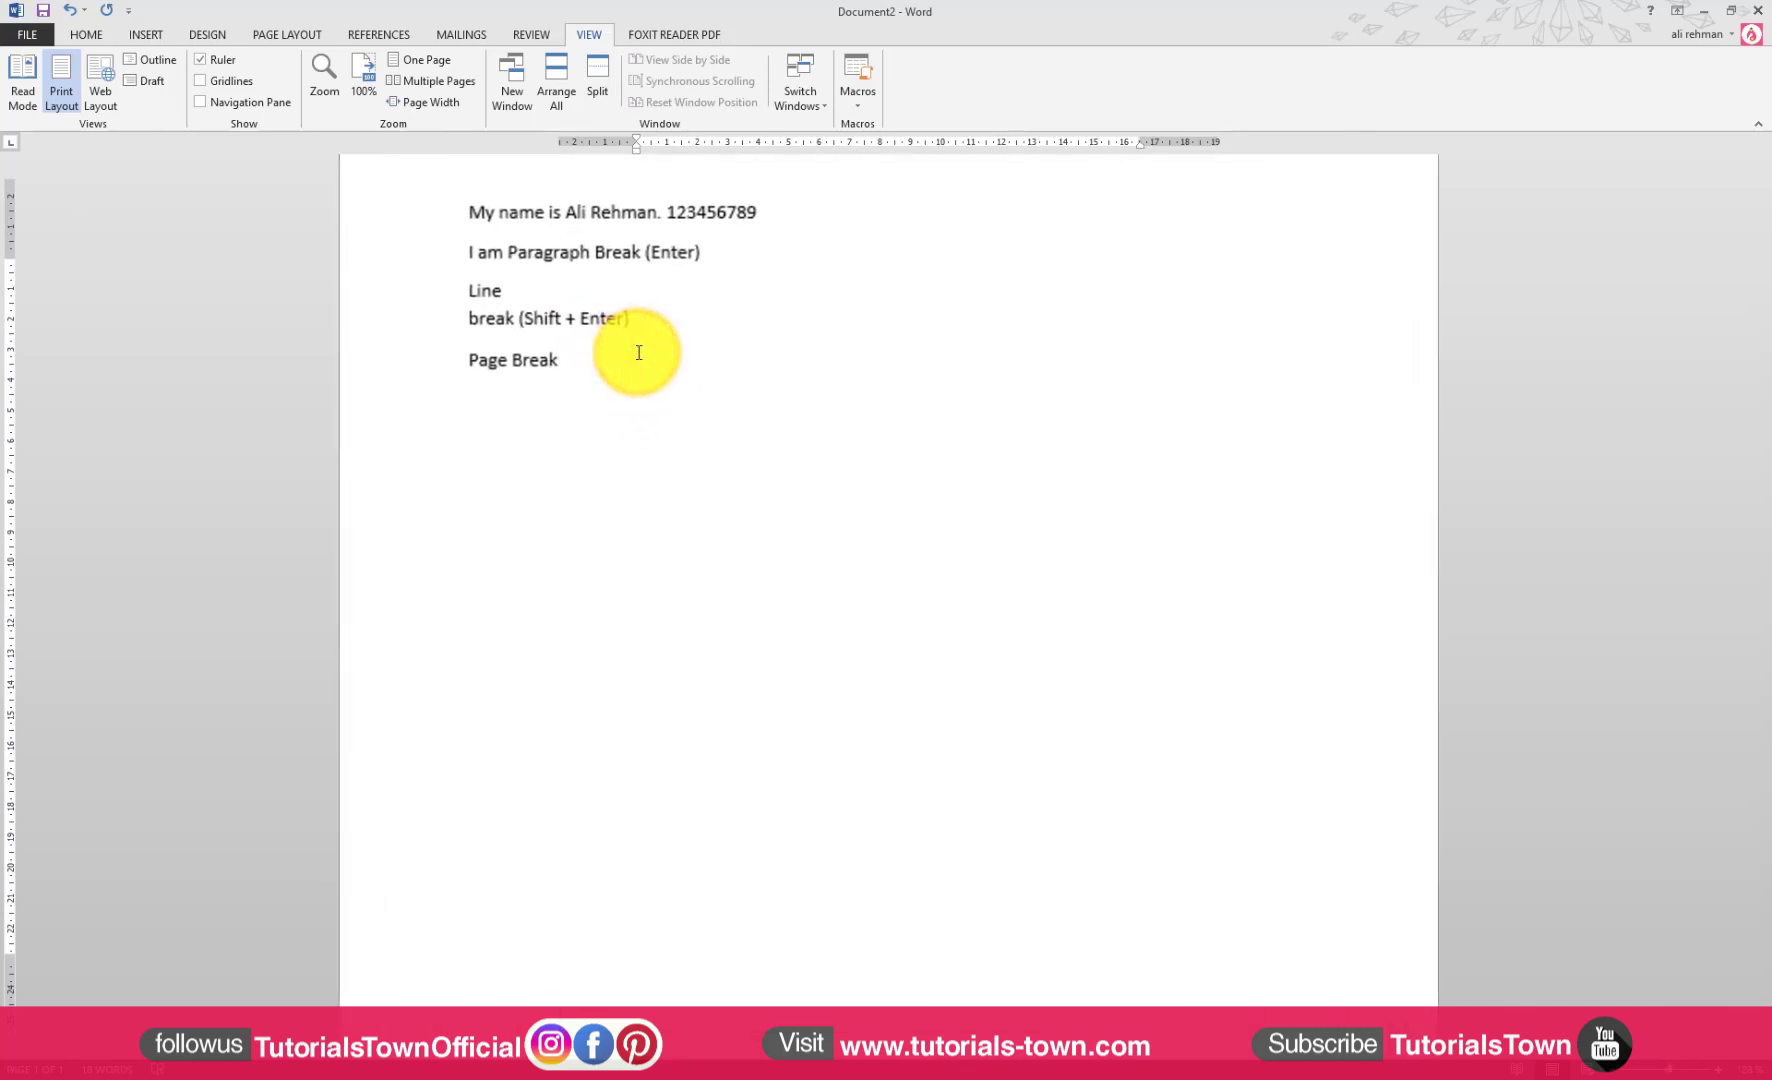
{"action": "scroll", "coordinate": [638, 352], "scroll_direction": "up", "scroll_amount": 3, "text": "ctrl"}
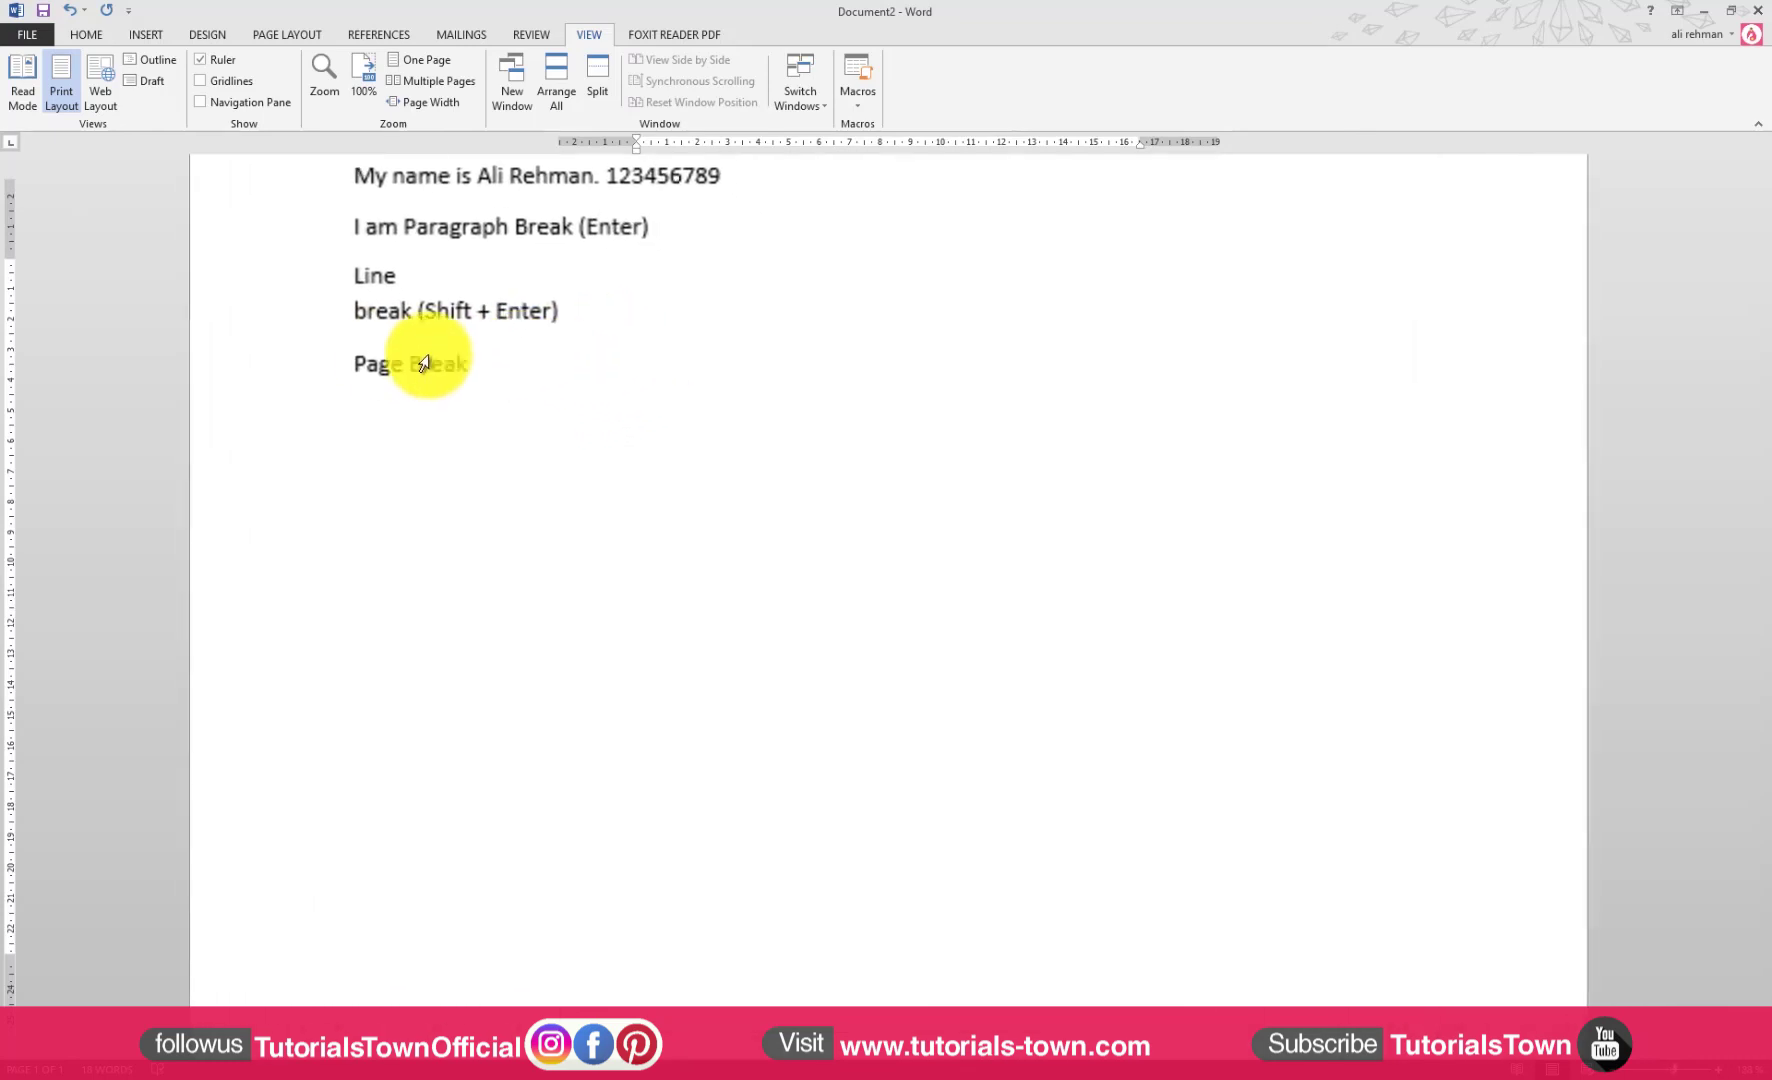
{"action": "left_click", "coordinate": [345, 352]}
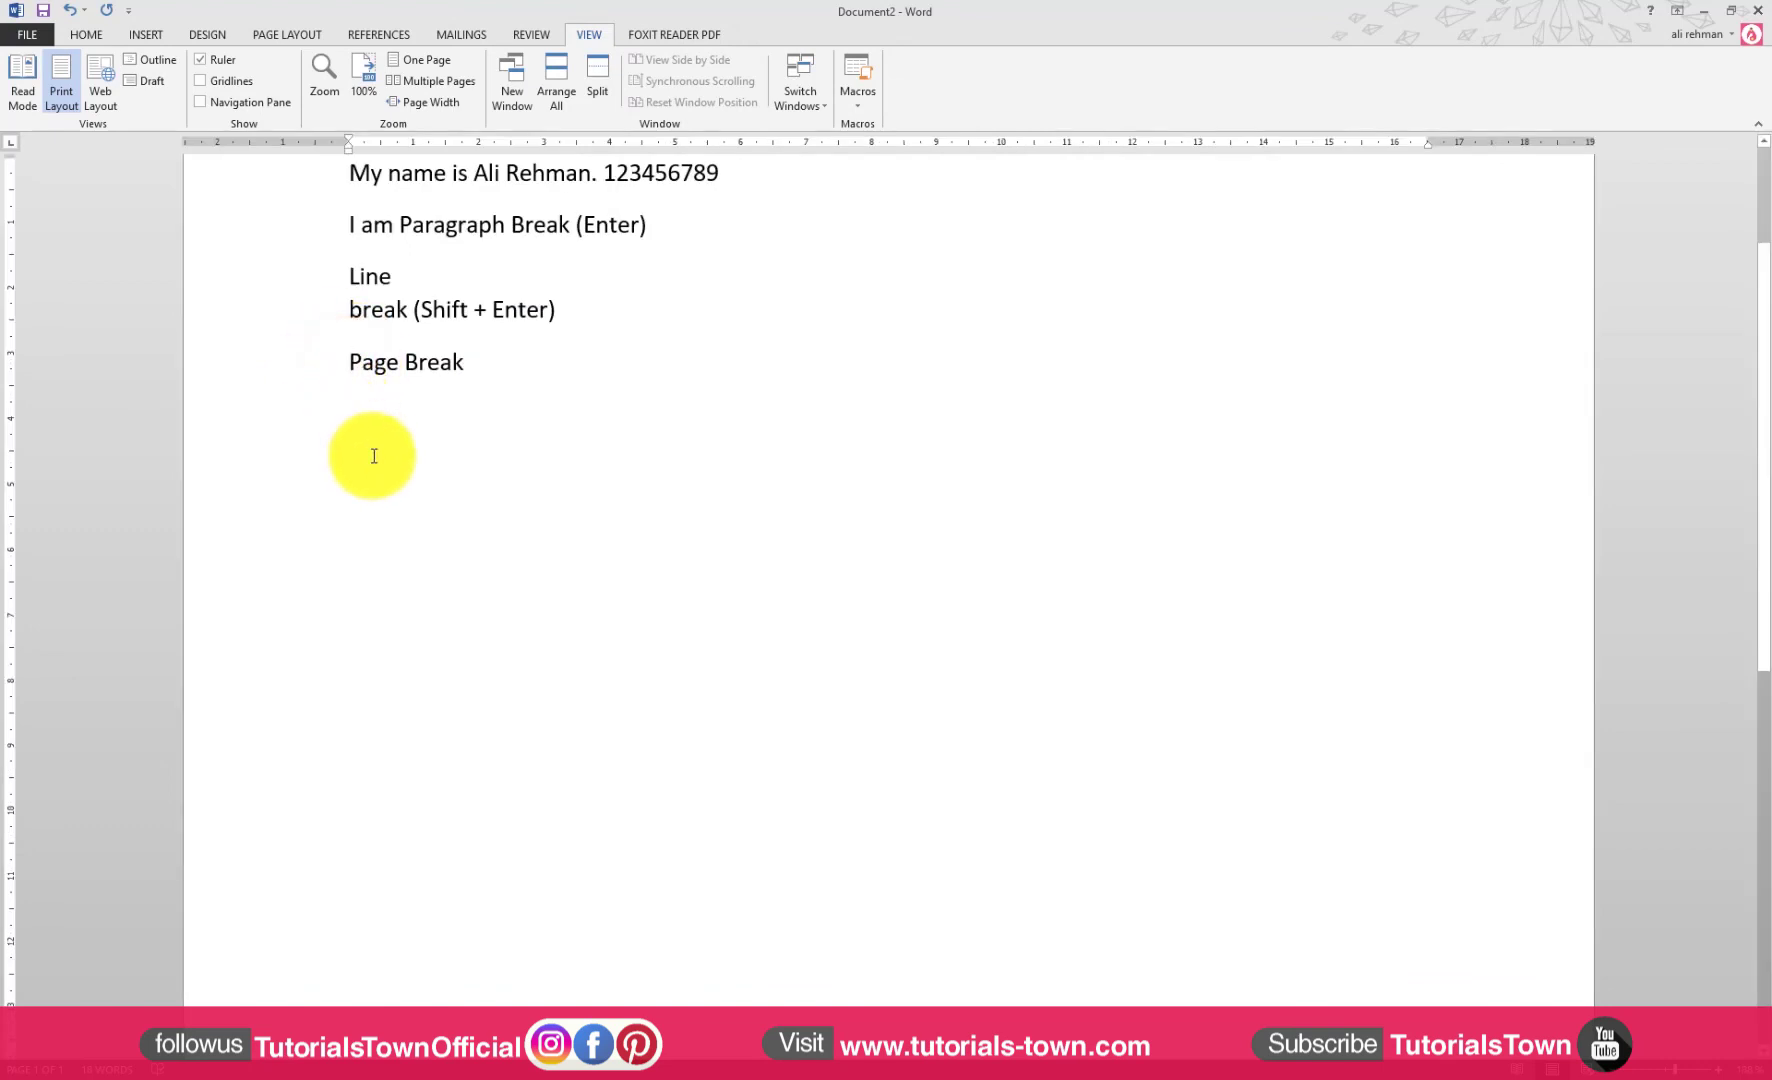
Step: Insert a page break with Ctrl+Enter so 'Page Break' moves to a new page
{"action": "key", "text": "ctrl+Return"}
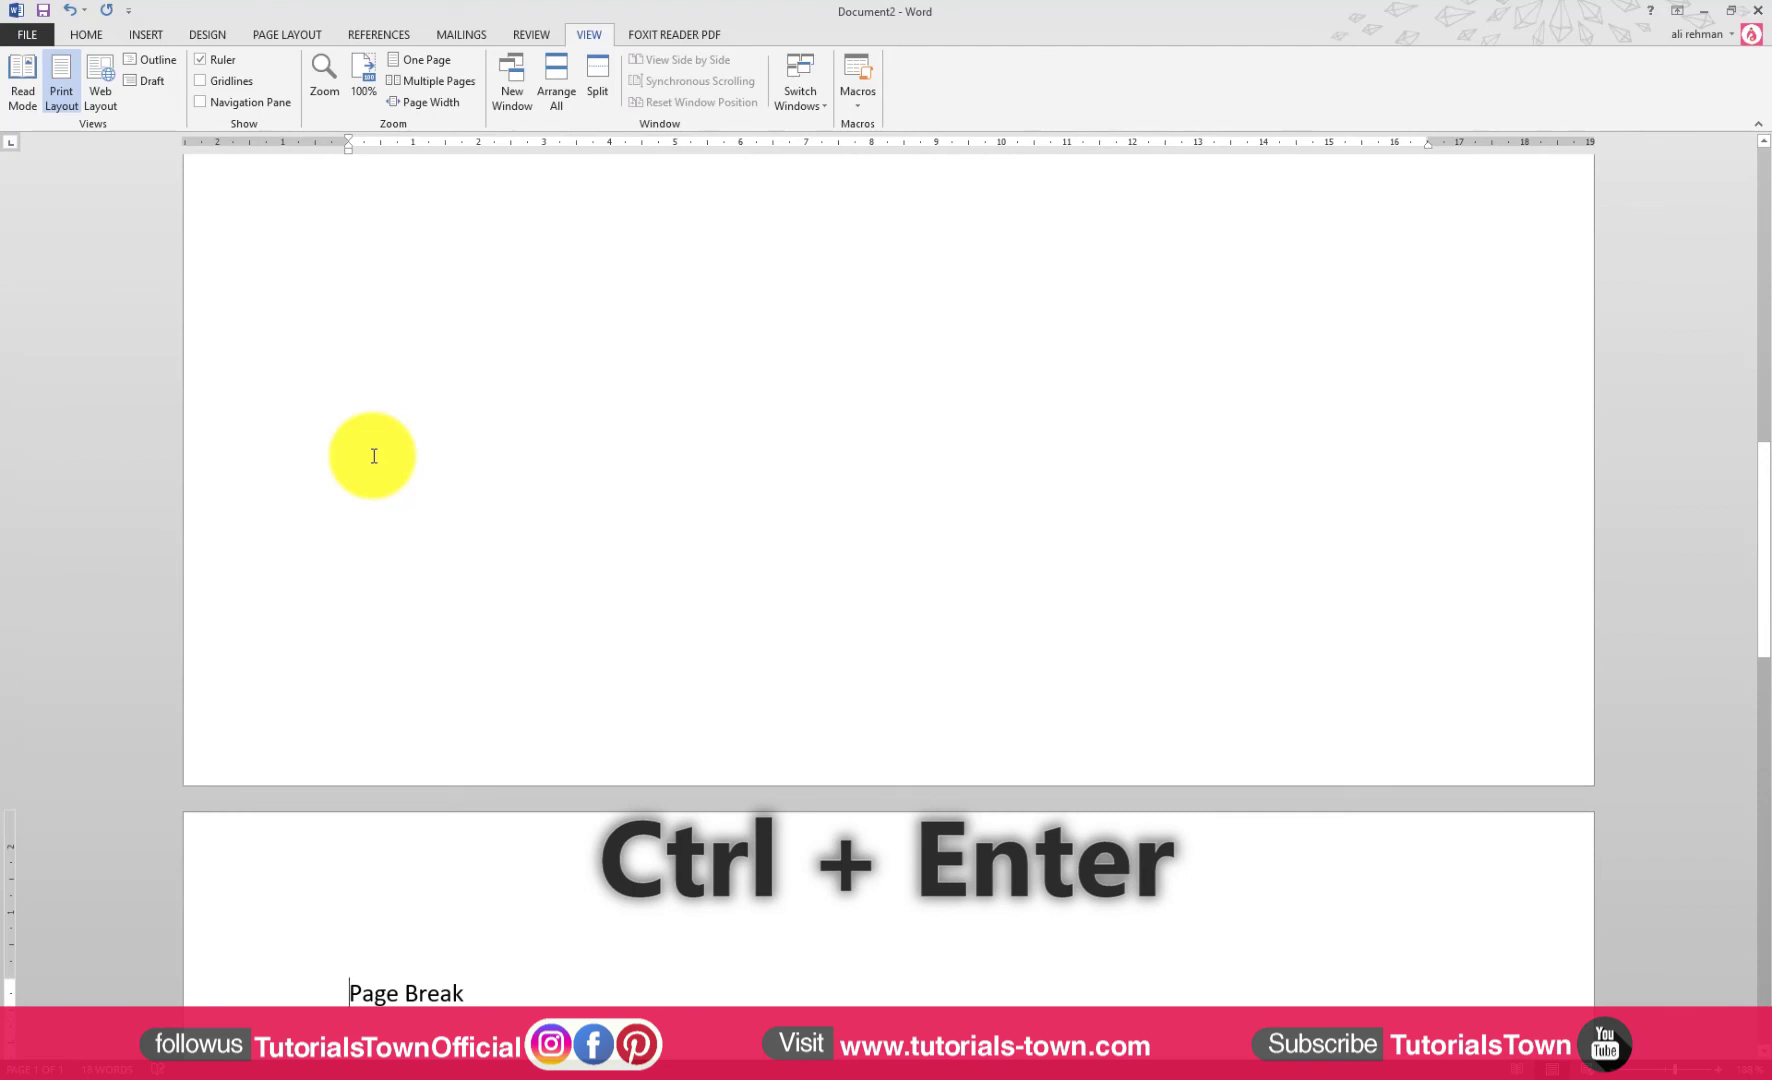
{"action": "scroll", "coordinate": [415, 440], "scroll_direction": "up", "scroll_amount": 5}
{"action": "scroll", "coordinate": [415, 440], "scroll_direction": "up", "scroll_amount": 5}
{"action": "scroll", "coordinate": [430, 450], "scroll_direction": "up", "scroll_amount": 1}
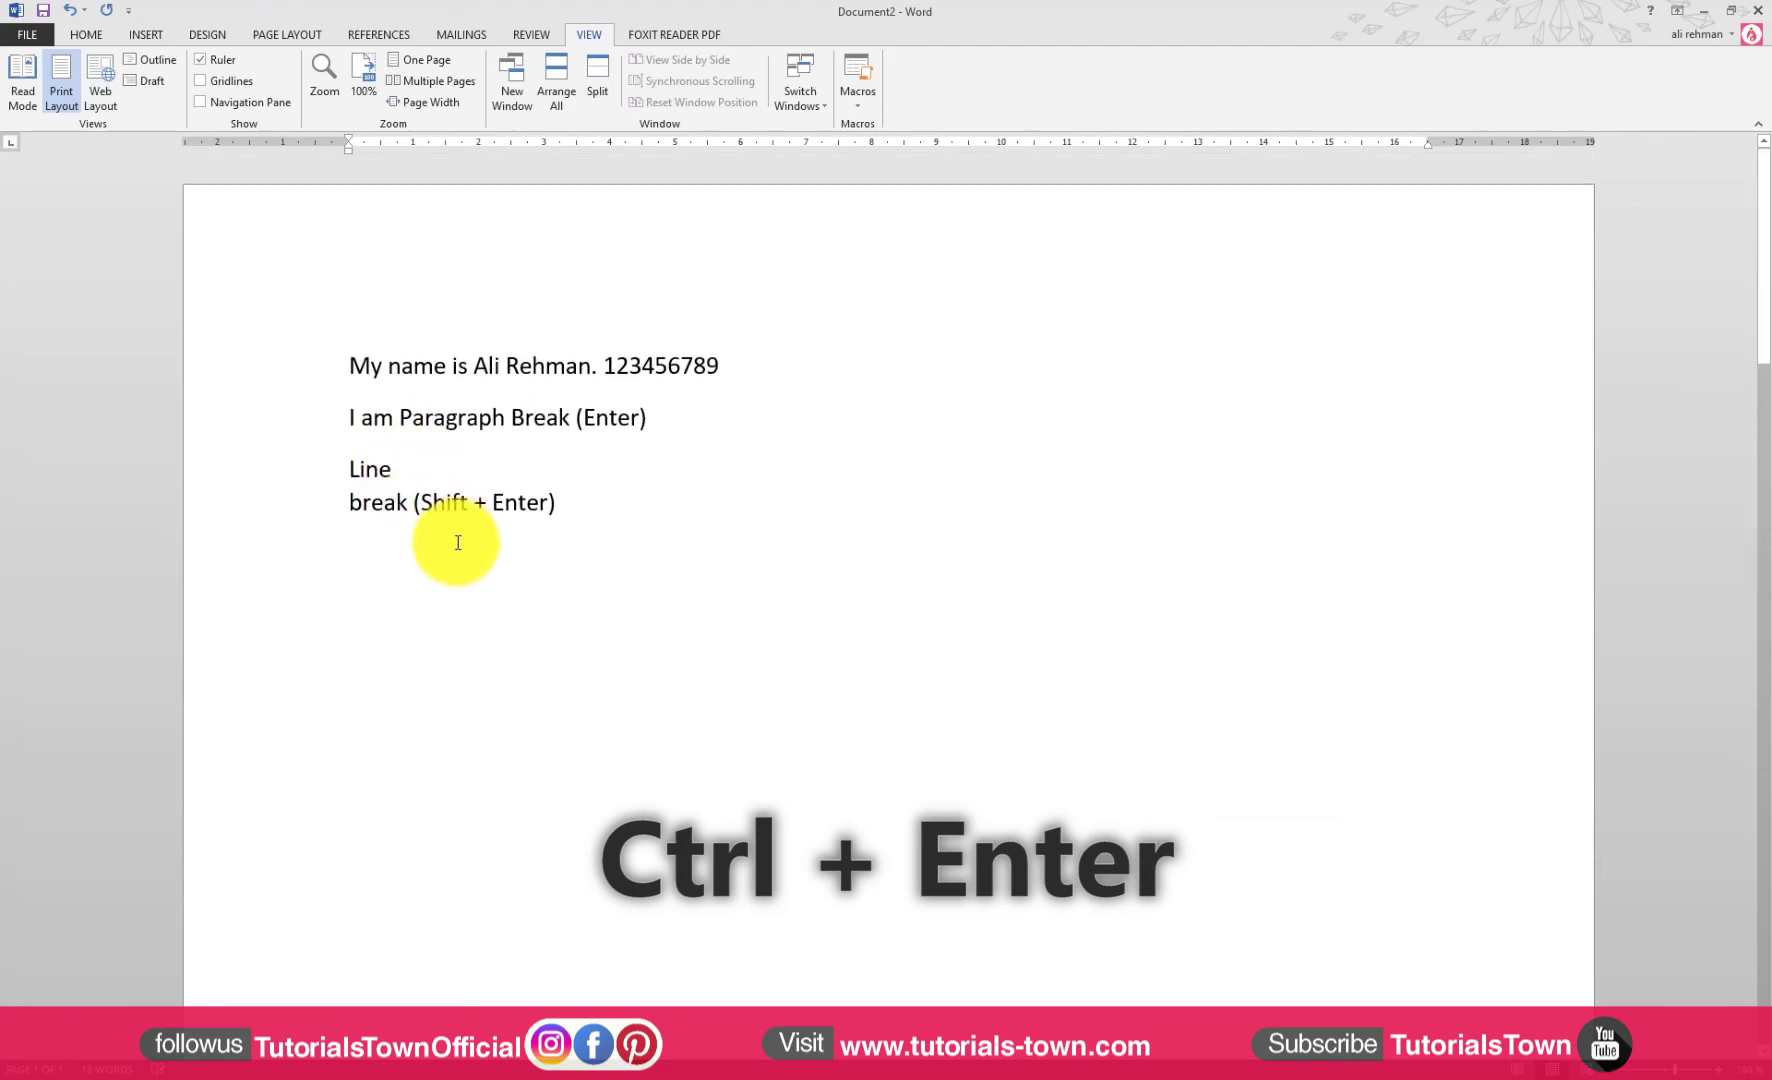
{"action": "left_click_drag", "start_coordinate": [538, 550], "coordinate": [447, 554]}
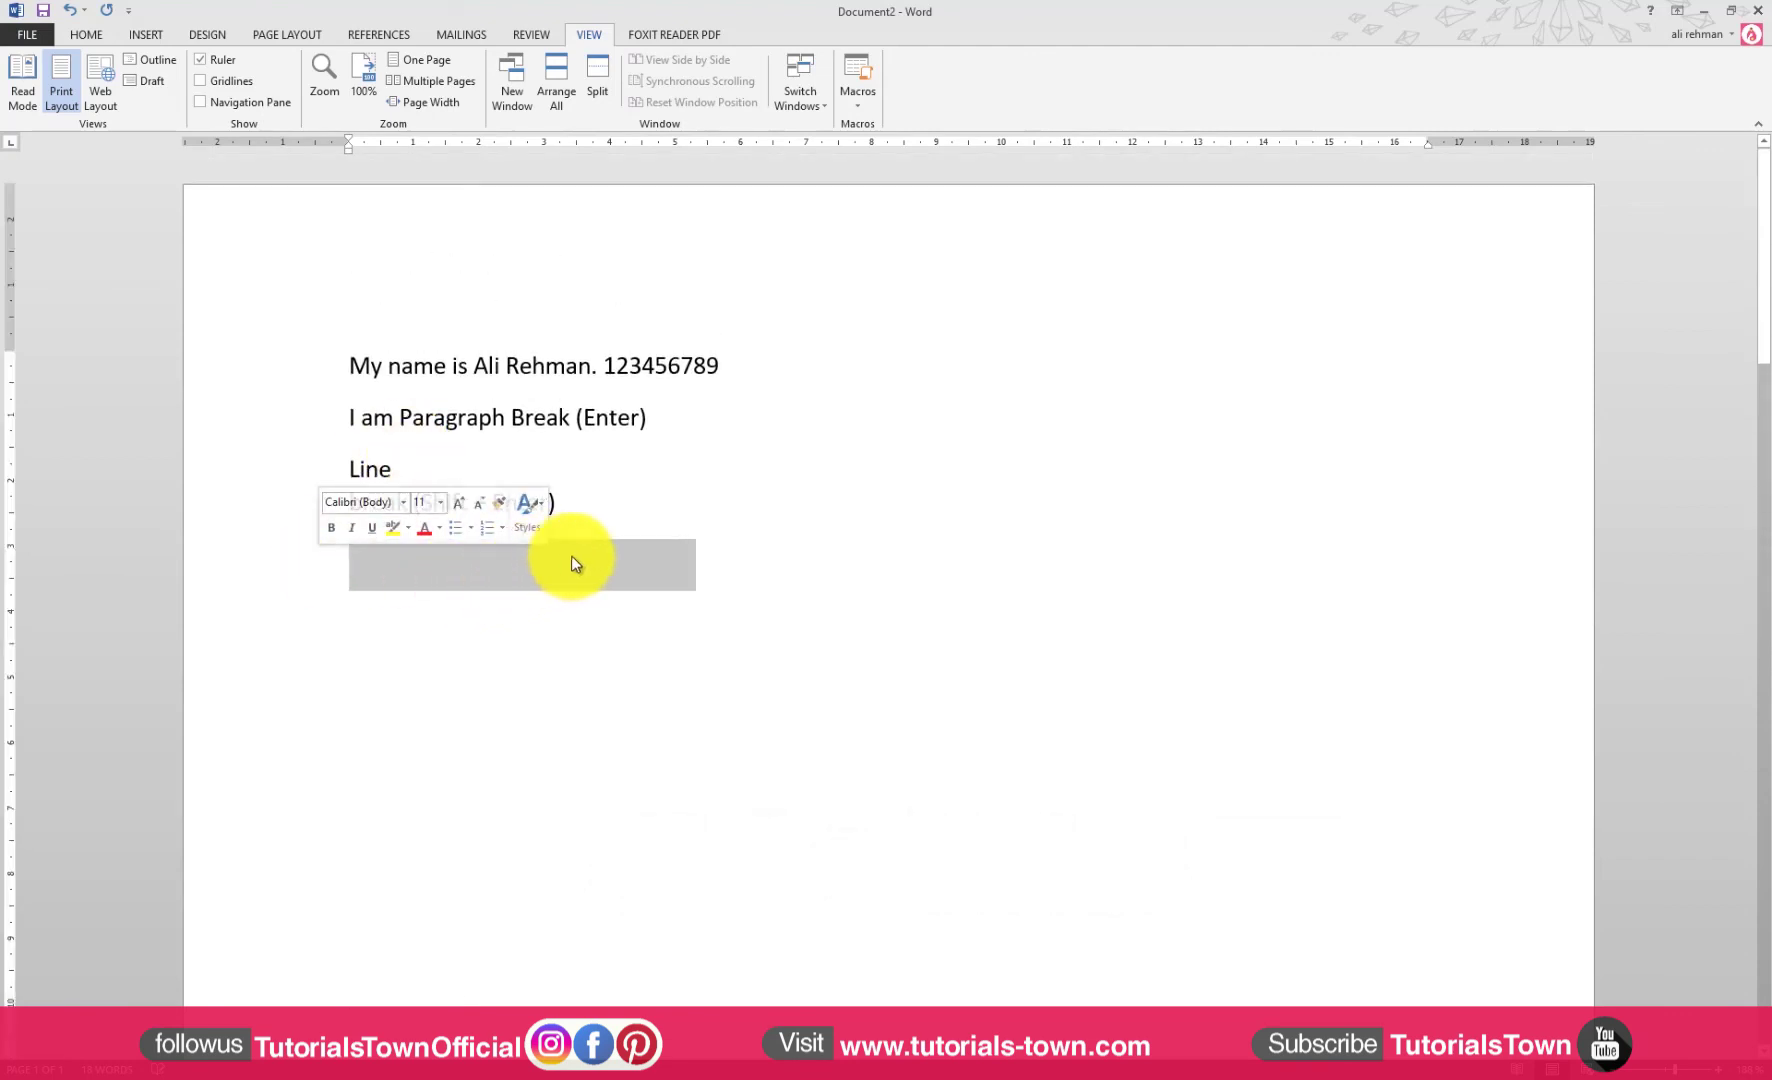
Step: Label the line 'Page Break (Ctrl + Enter)'
{"action": "scroll", "coordinate": [724, 790], "scroll_direction": "down", "scroll_amount": 2}
{"action": "scroll", "coordinate": [715, 850], "scroll_direction": "down", "scroll_amount": 5}
{"action": "scroll", "coordinate": [706, 832], "scroll_direction": "down", "scroll_amount": 4}
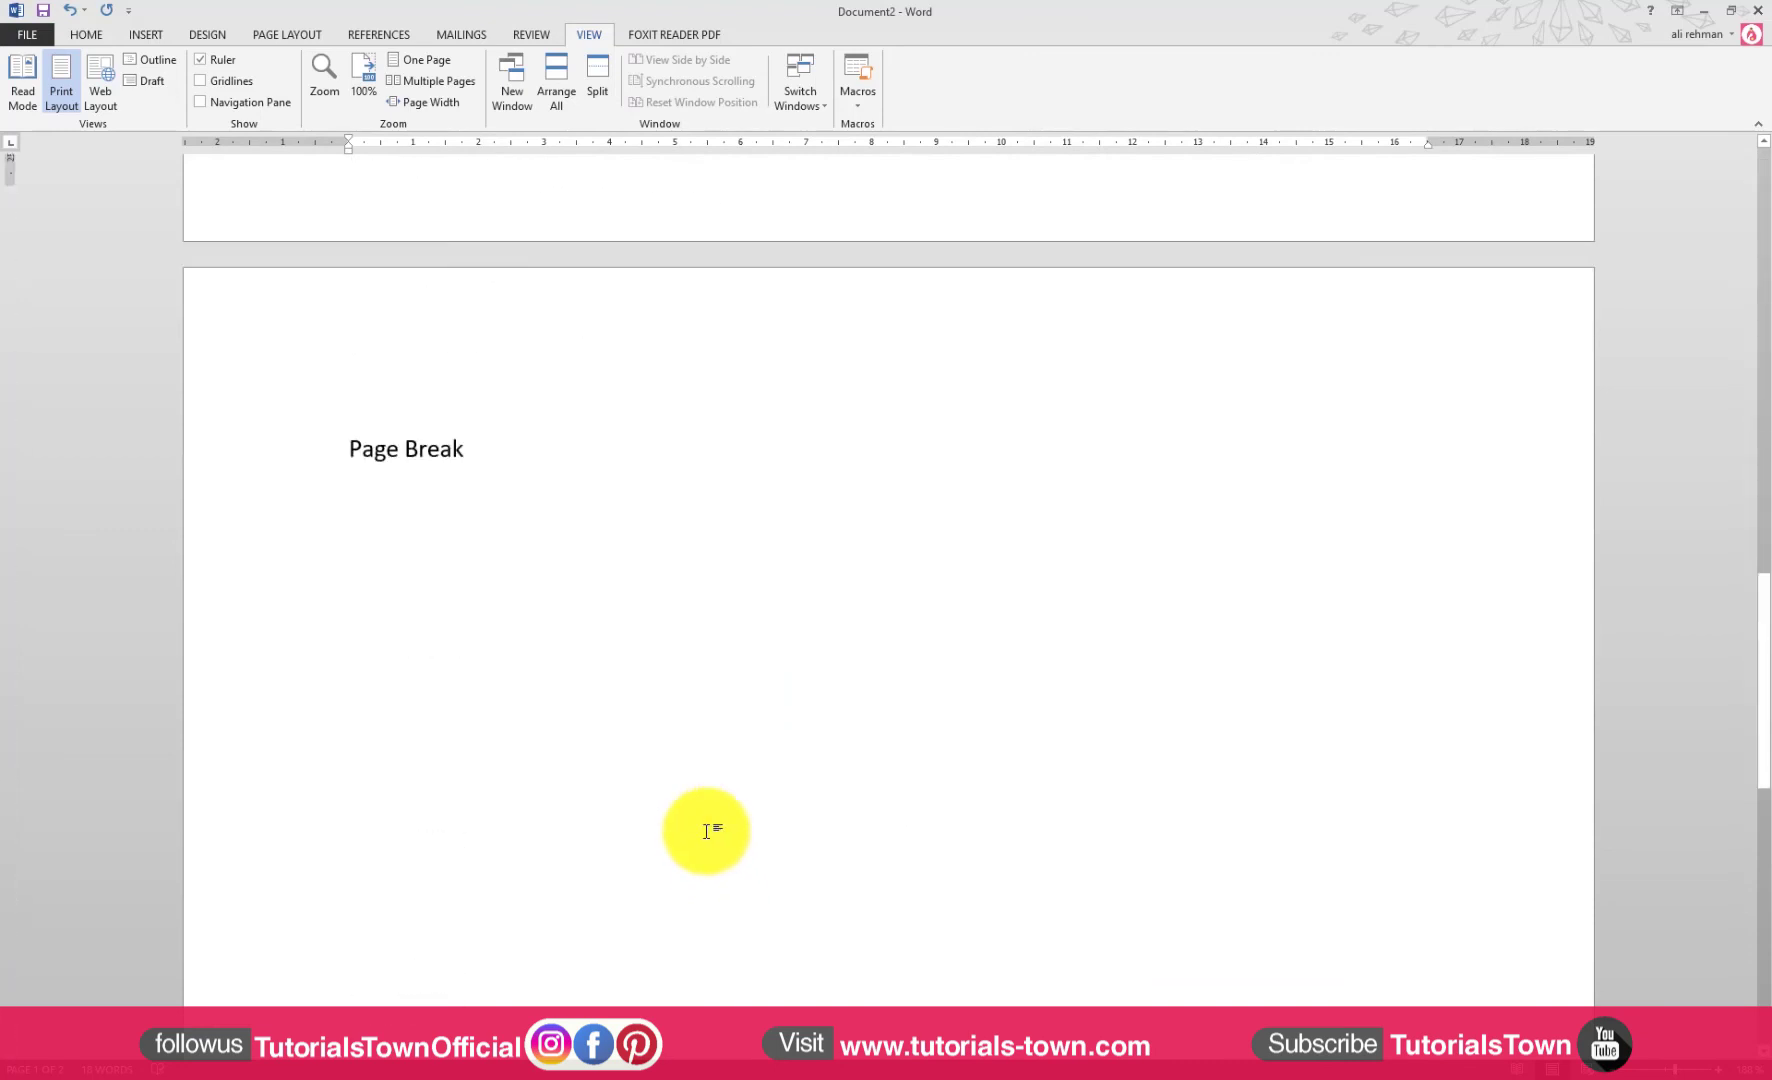
{"action": "scroll", "coordinate": [706, 832], "scroll_direction": "down", "scroll_amount": 1}
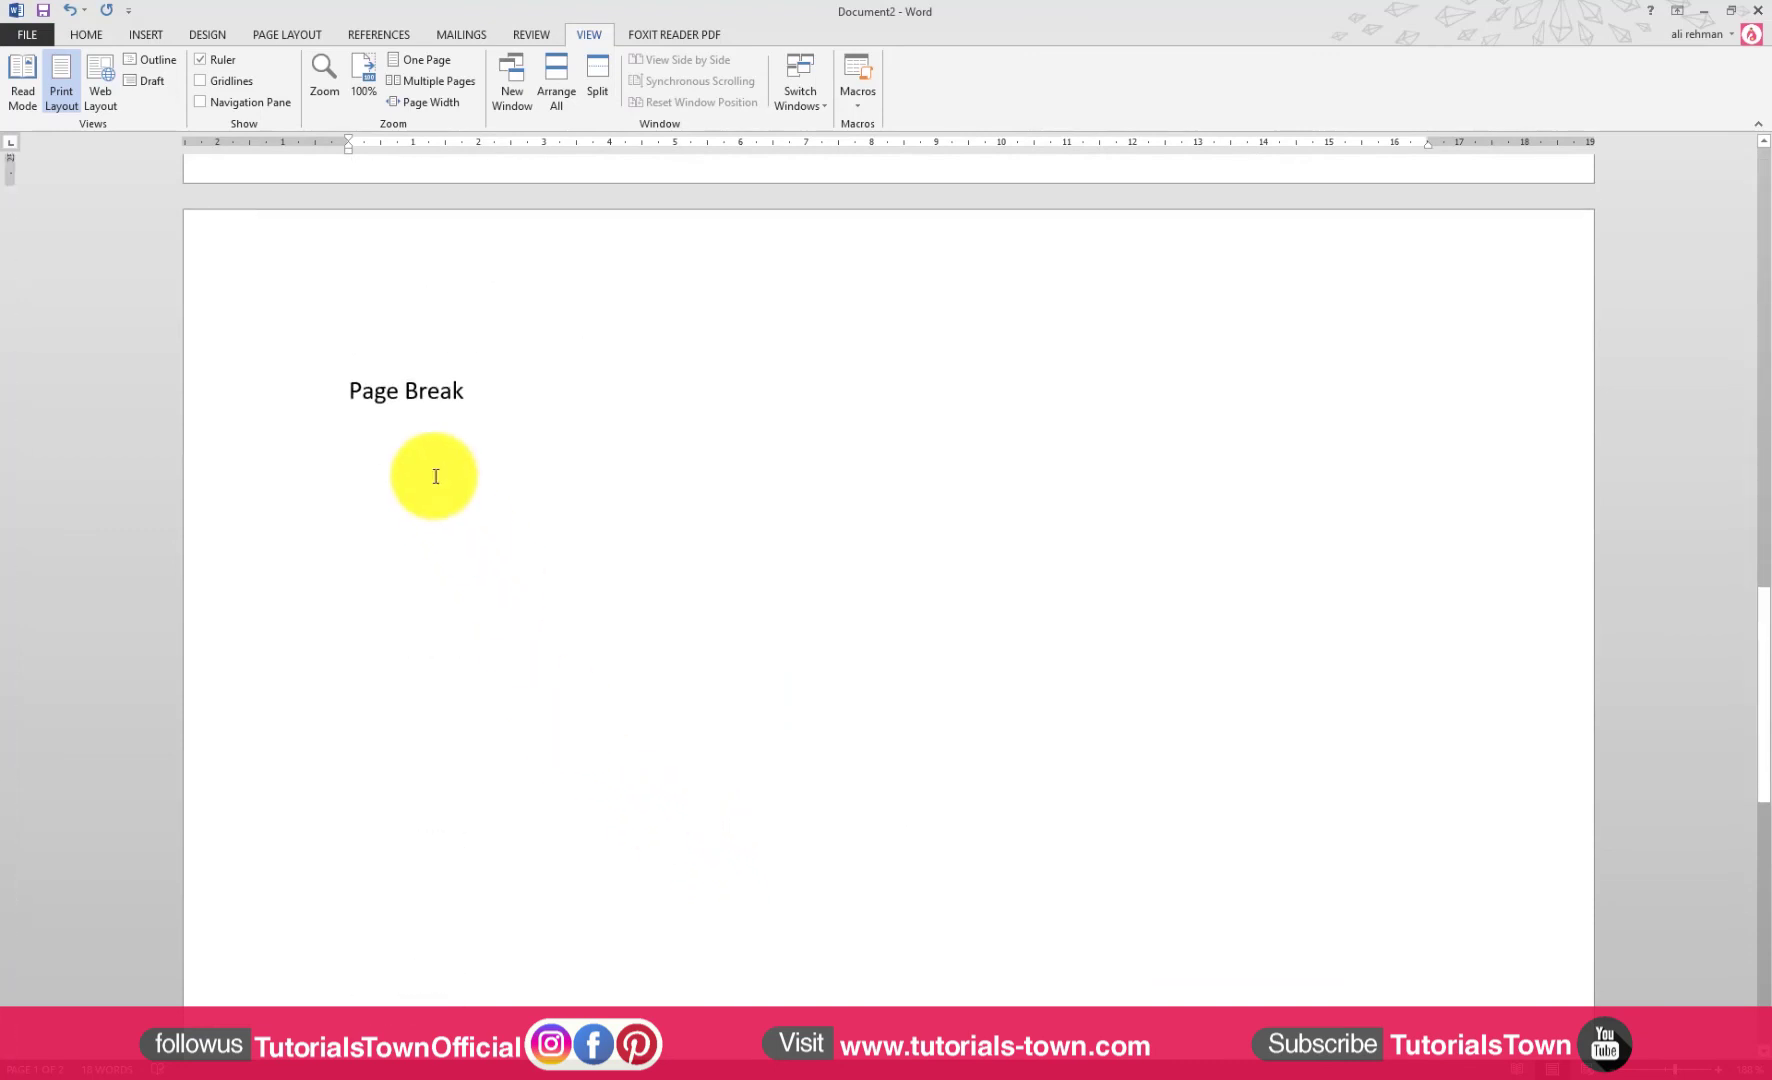
{"action": "left_click", "coordinate": [543, 397]}
{"action": "type", "text": "()"}
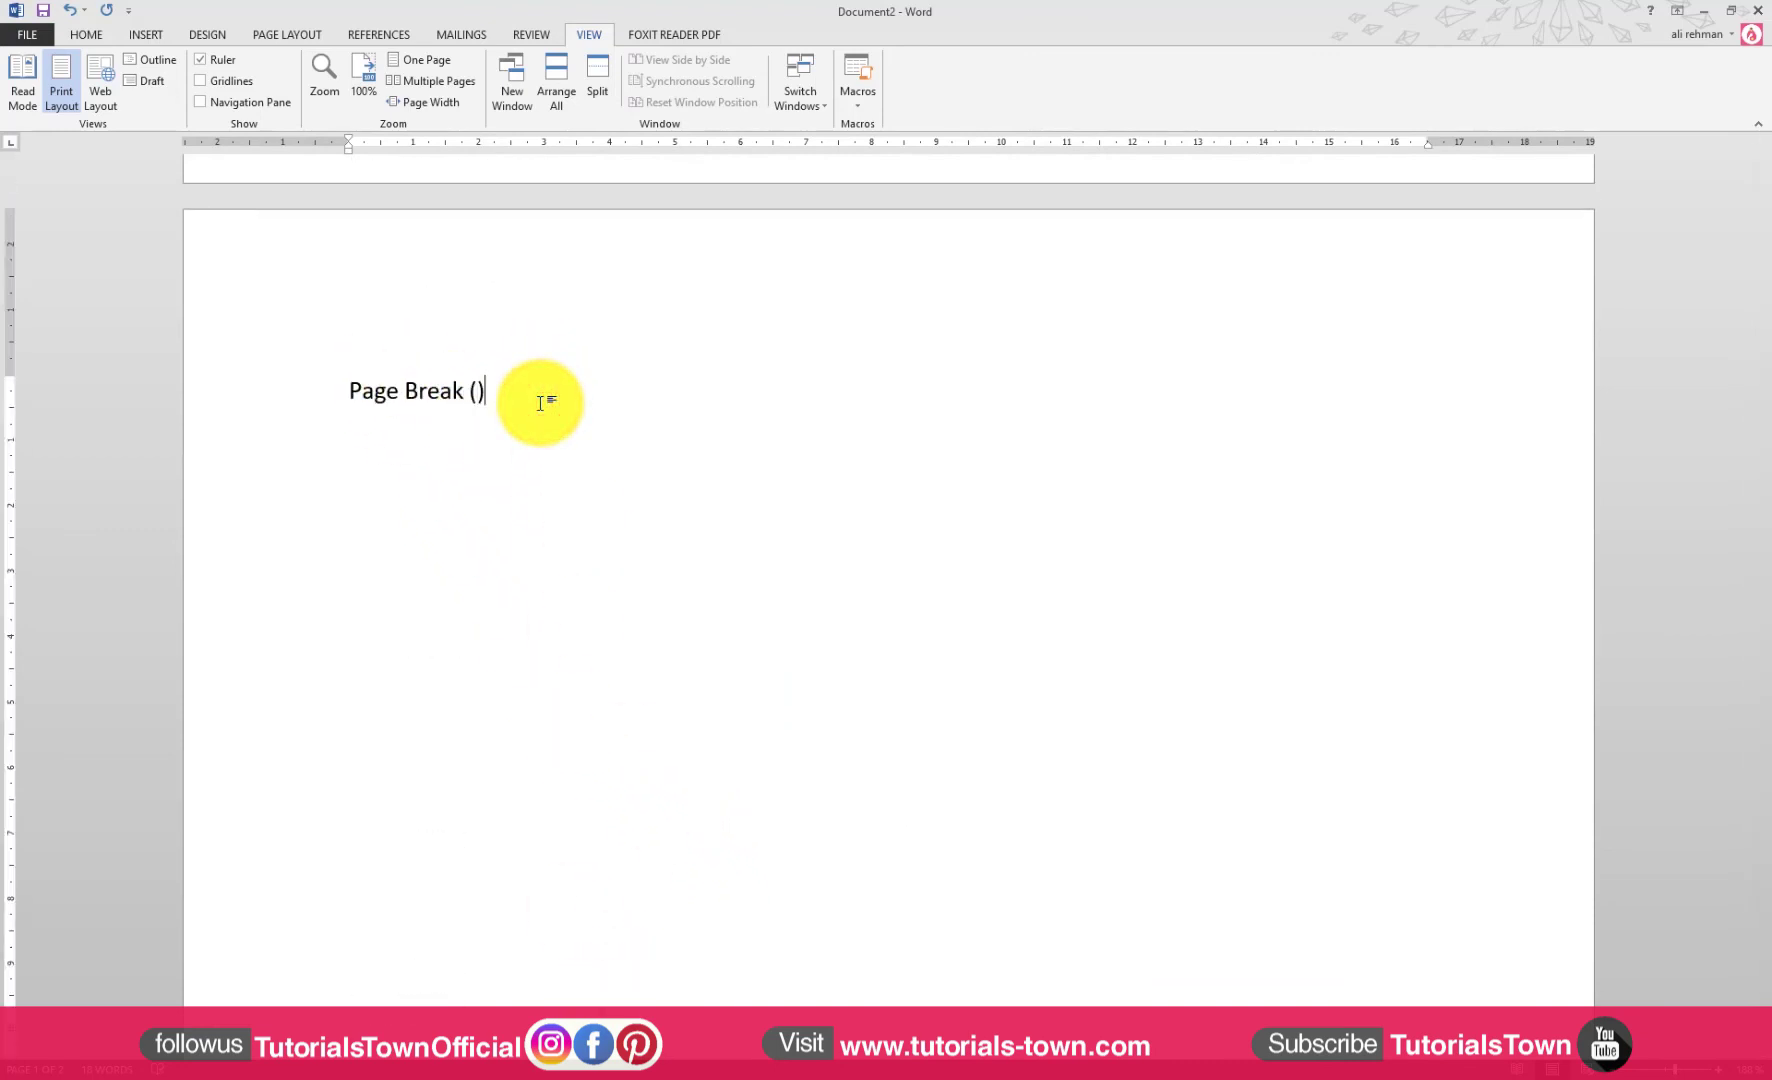
{"action": "key", "text": "Left"}
{"action": "type", "text": "Ctrl"}
{"action": "type", "text": " +"}
{"action": "type", "text": "Enter"}
Step: Delete the page break so the label returns to page one
{"action": "scroll", "coordinate": [621, 518], "scroll_direction": "up", "scroll_amount": 3}
{"action": "scroll", "coordinate": [613, 534], "scroll_direction": "up", "scroll_amount": 7}
{"action": "scroll", "coordinate": [612, 580], "scroll_direction": "up", "scroll_amount": 7}
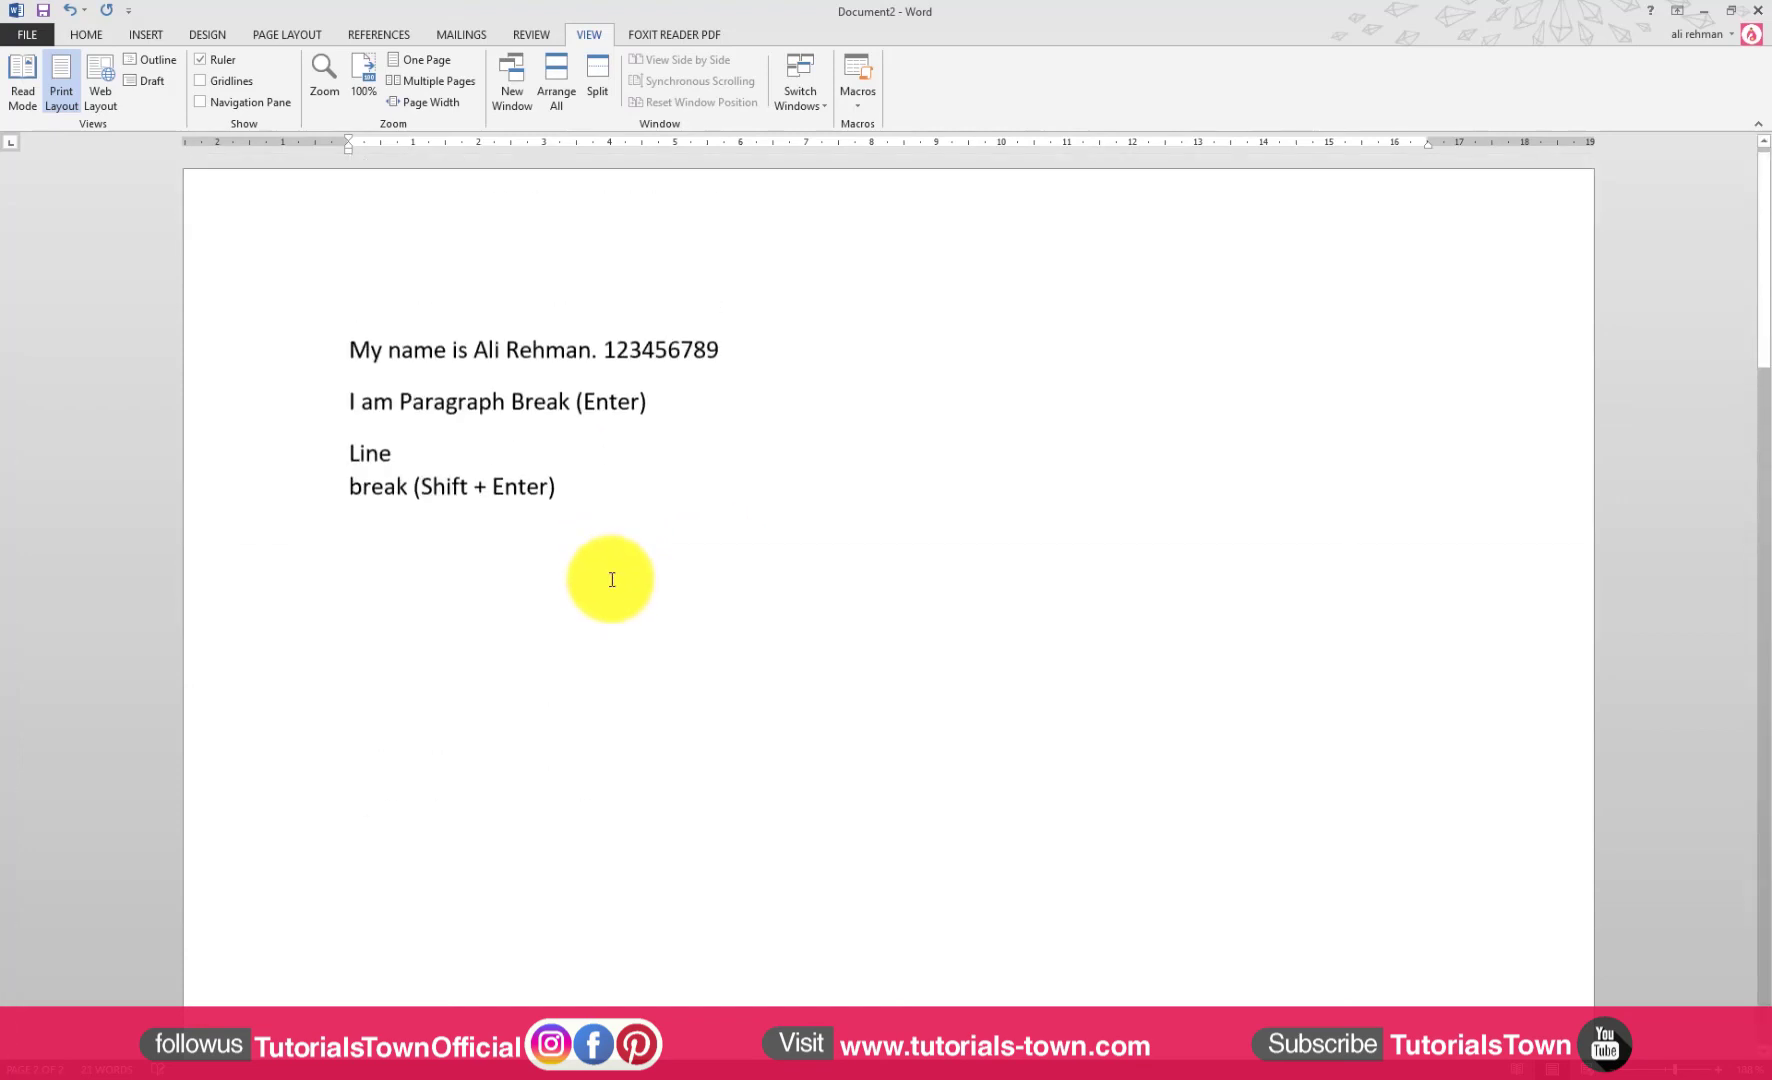
{"action": "left_click_drag", "start_coordinate": [566, 558], "coordinate": [297, 557]}
{"action": "key", "text": "Delete"}
{"action": "type", "text": "Page Break (Ctrl + Enter)"}
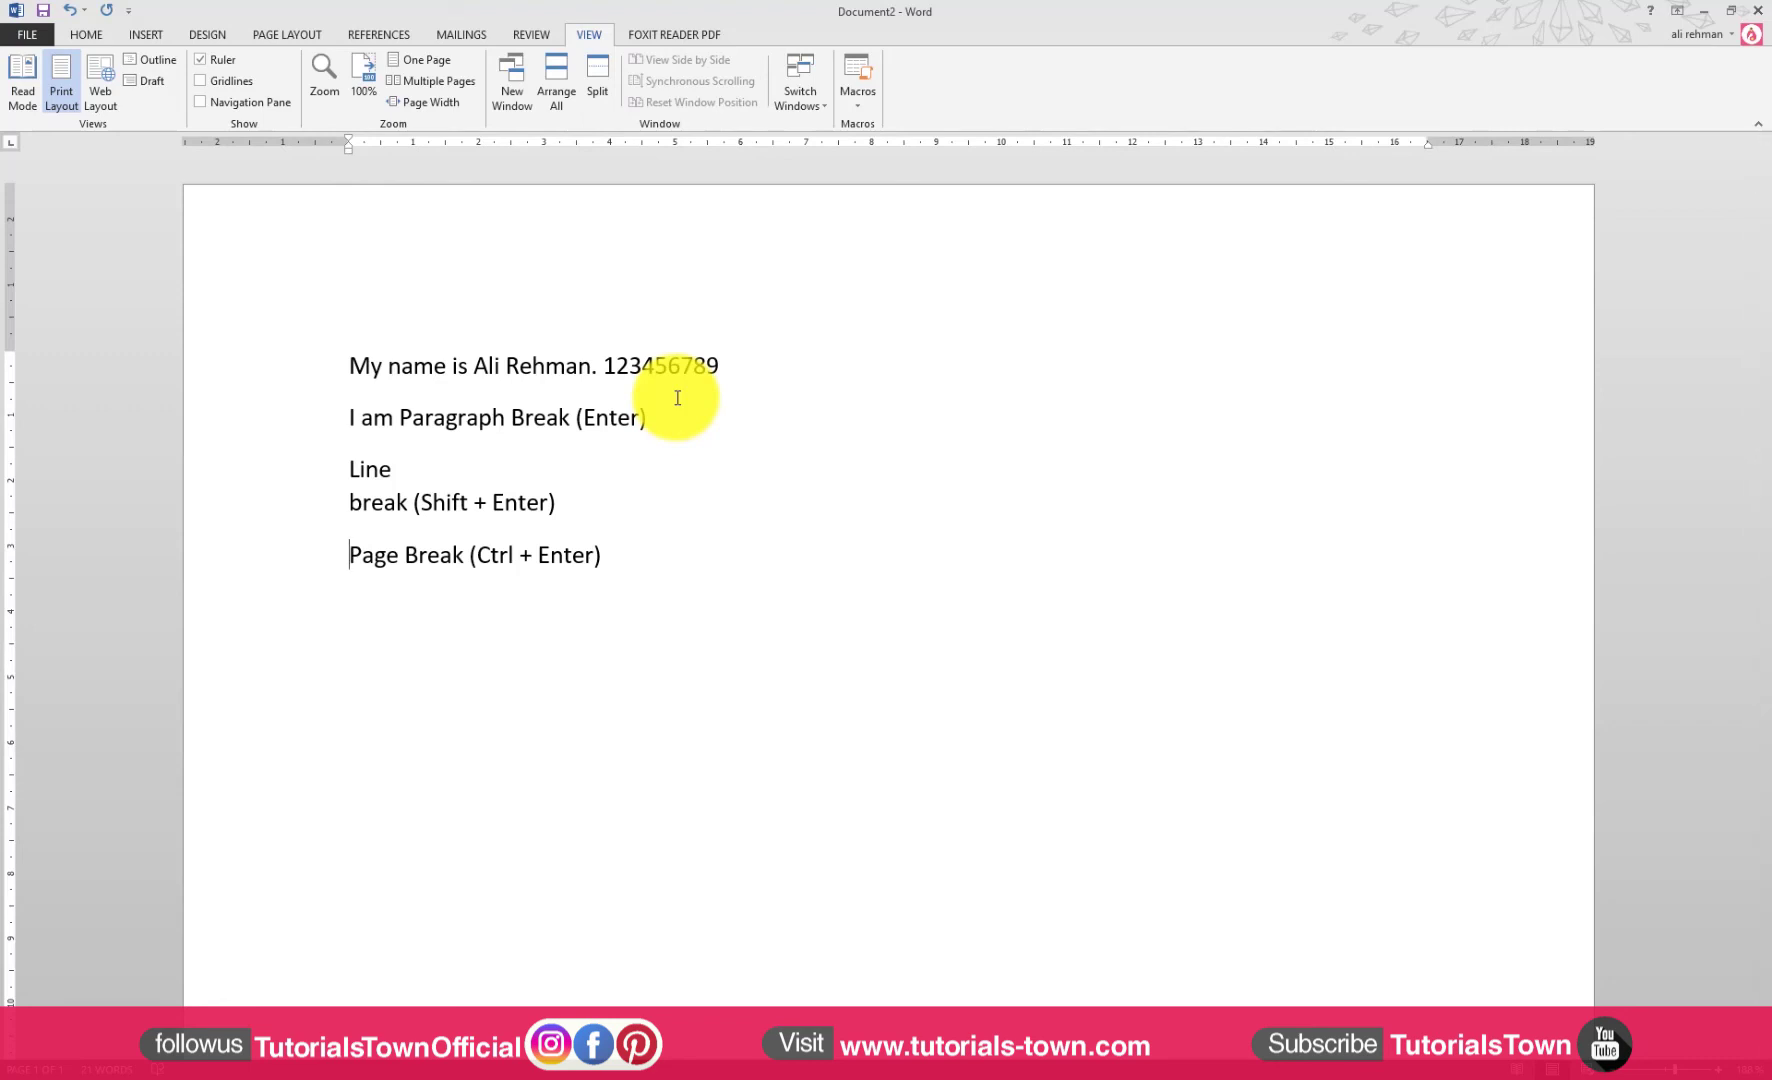
Step: Start a new paragraph after 'Page Break (Ctrl + Enter)' and type the symbols 3?5%
{"action": "left_click", "coordinate": [650, 540]}
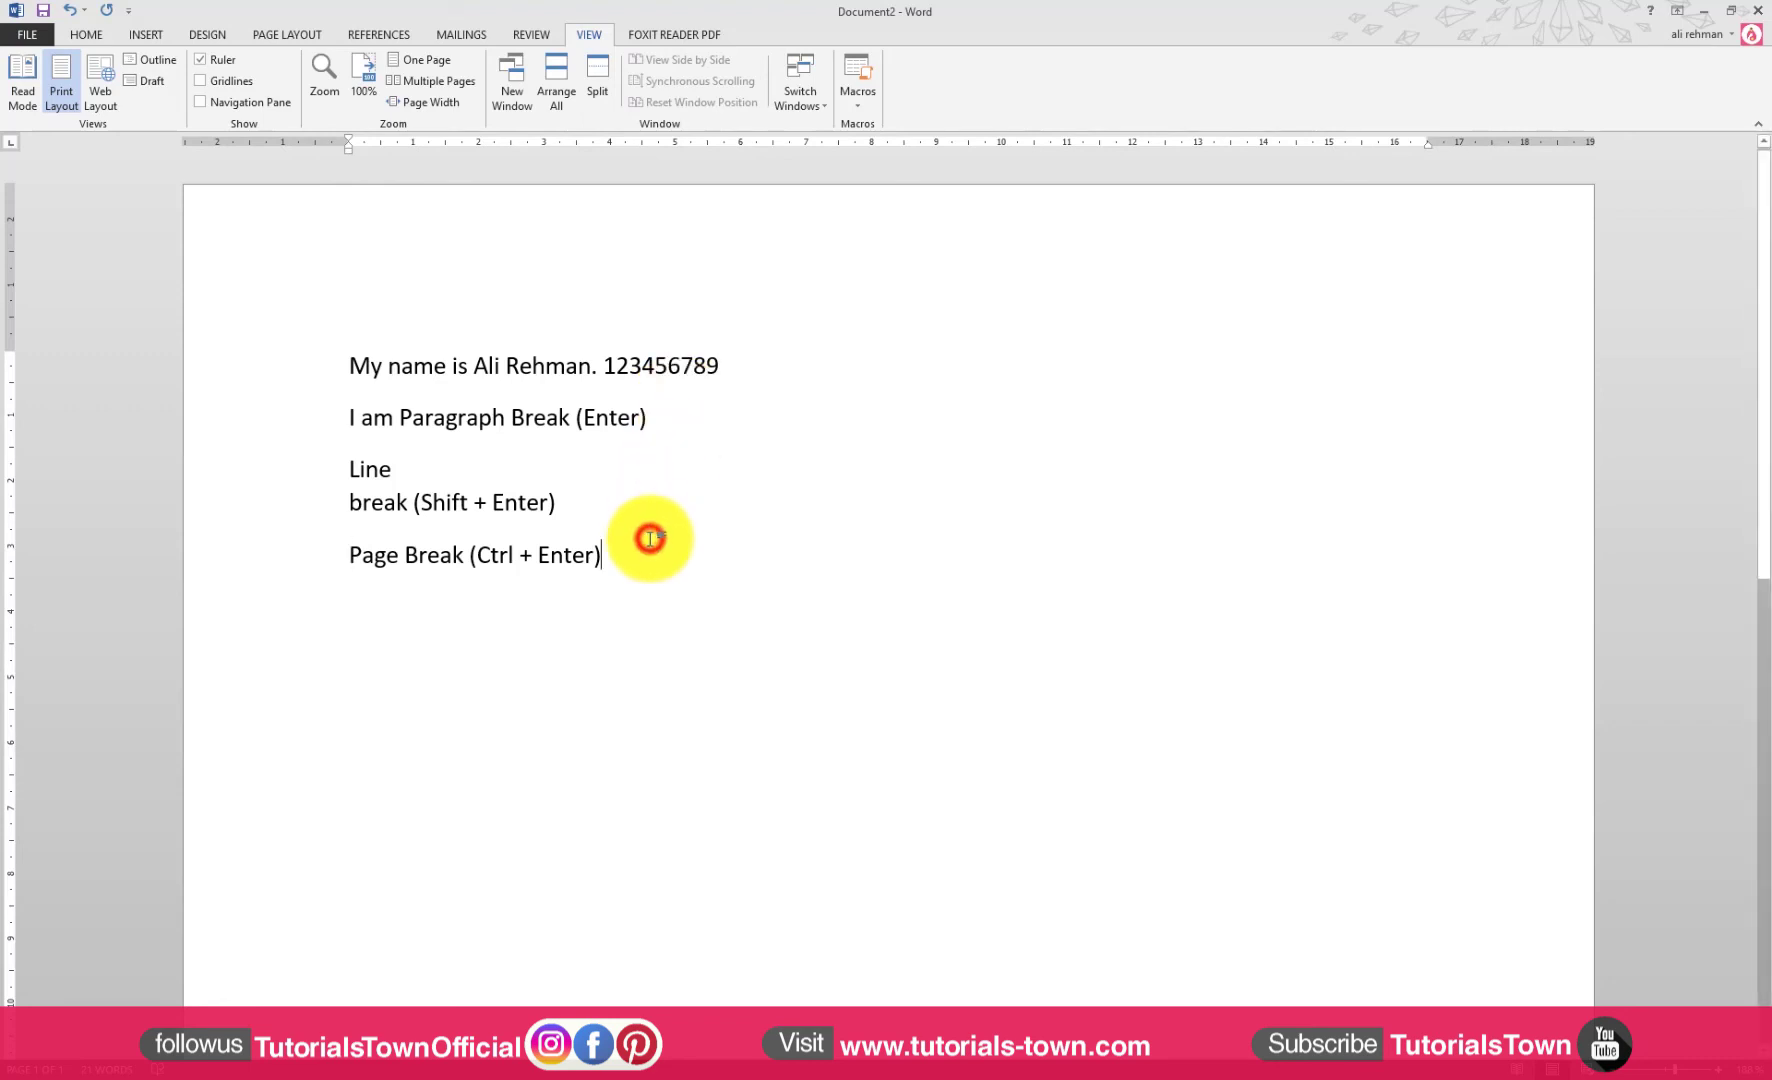
{"action": "key", "text": "Return"}
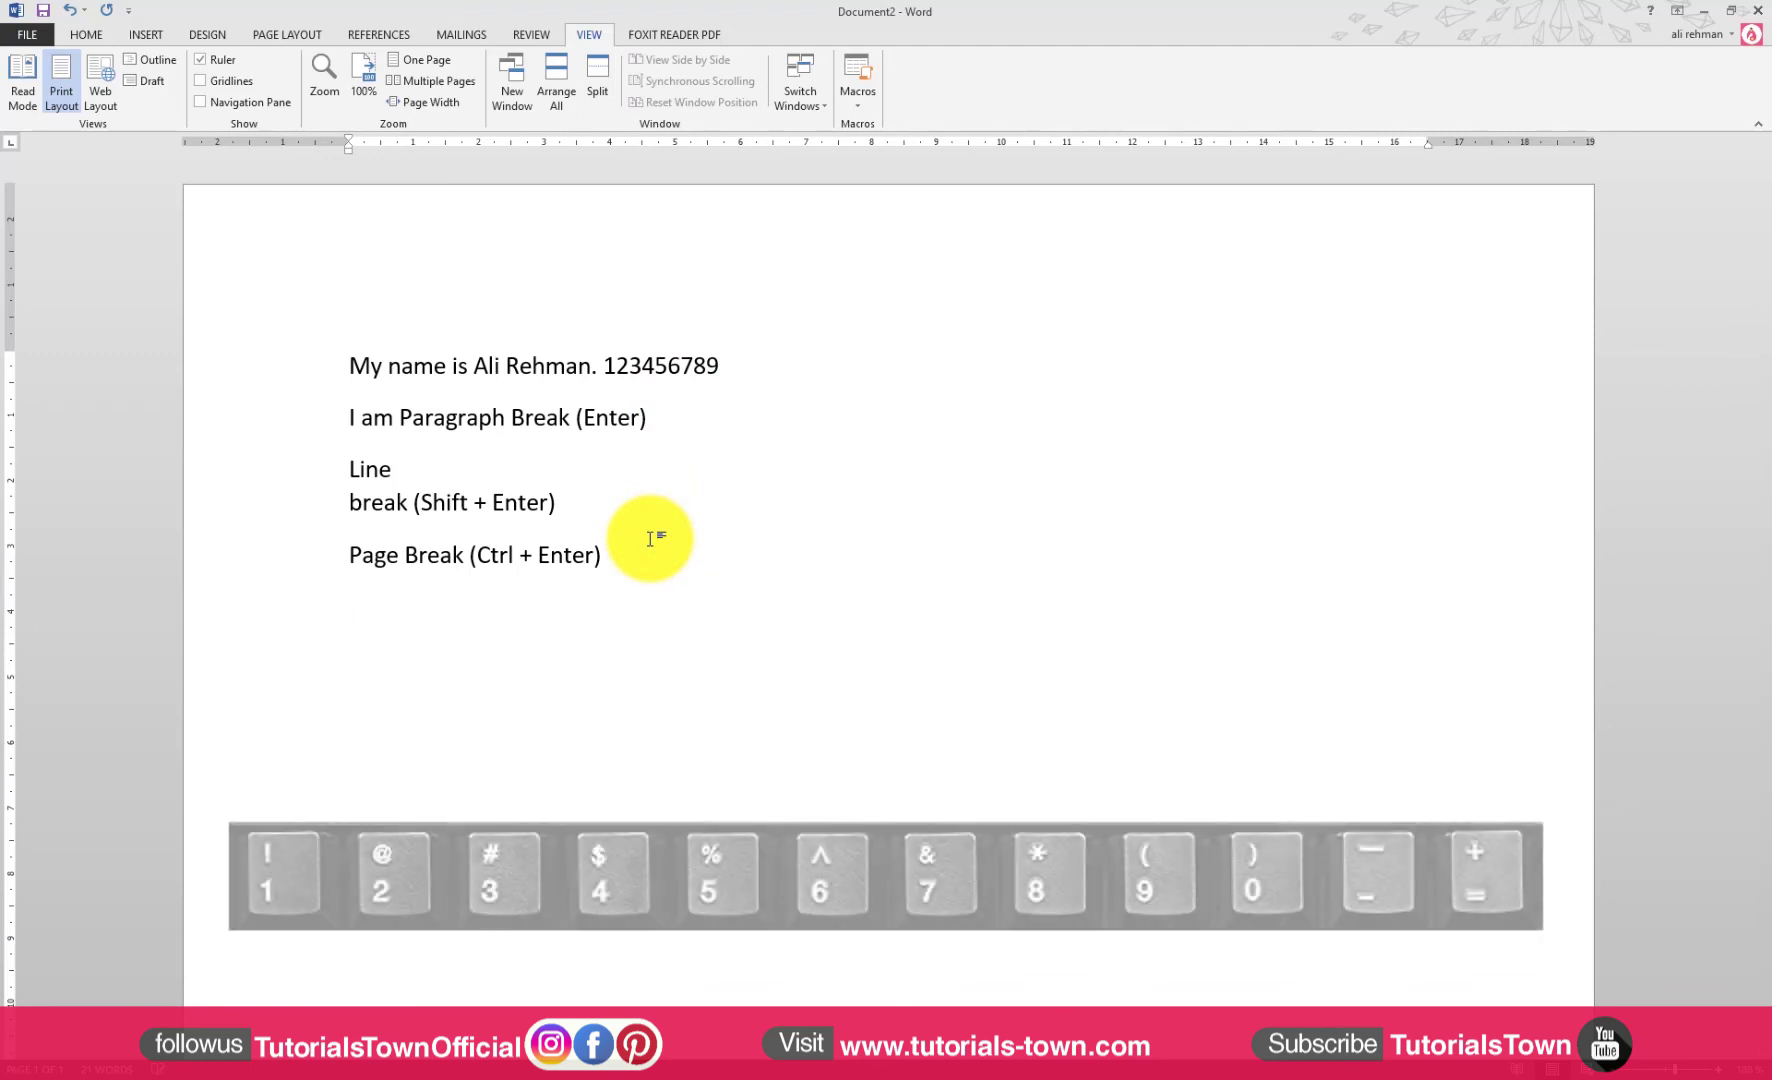
{"action": "type", "text": "3"}
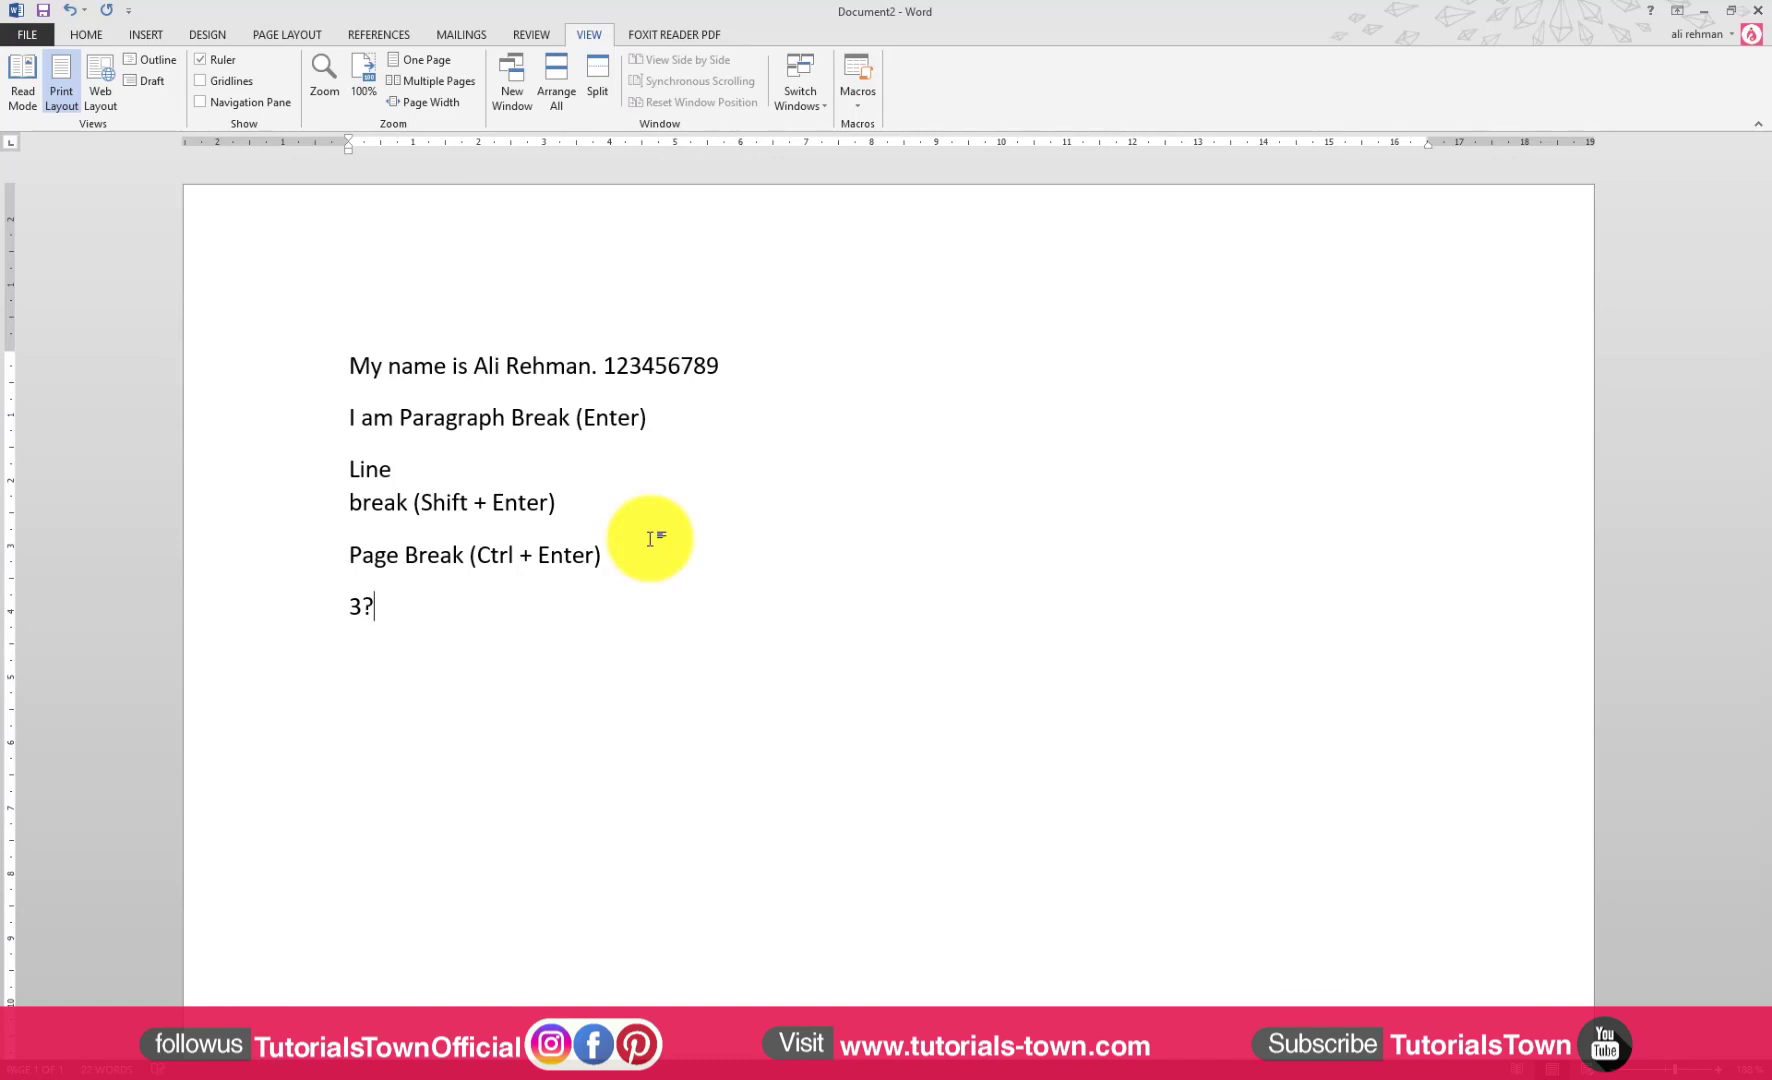
{"action": "type", "text": "5"}
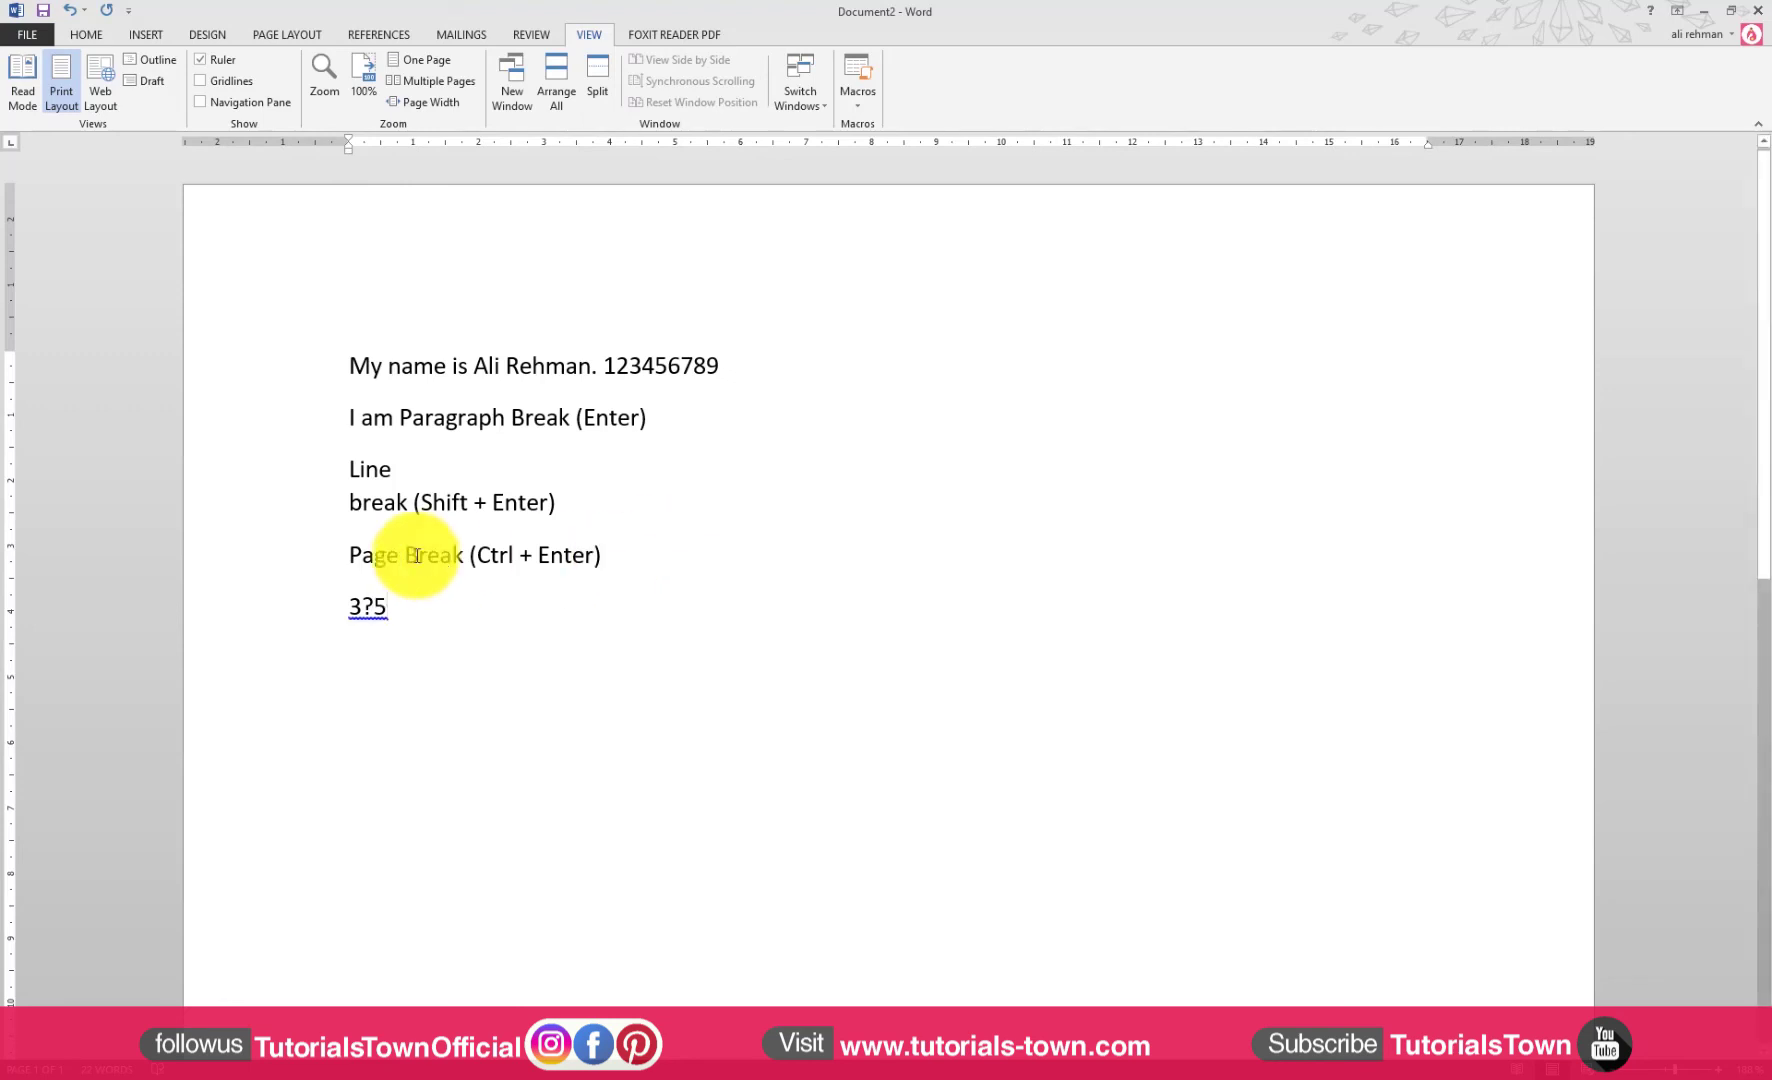
{"action": "scroll", "coordinate": [360, 605], "scroll_direction": "up", "scroll_amount": 3}
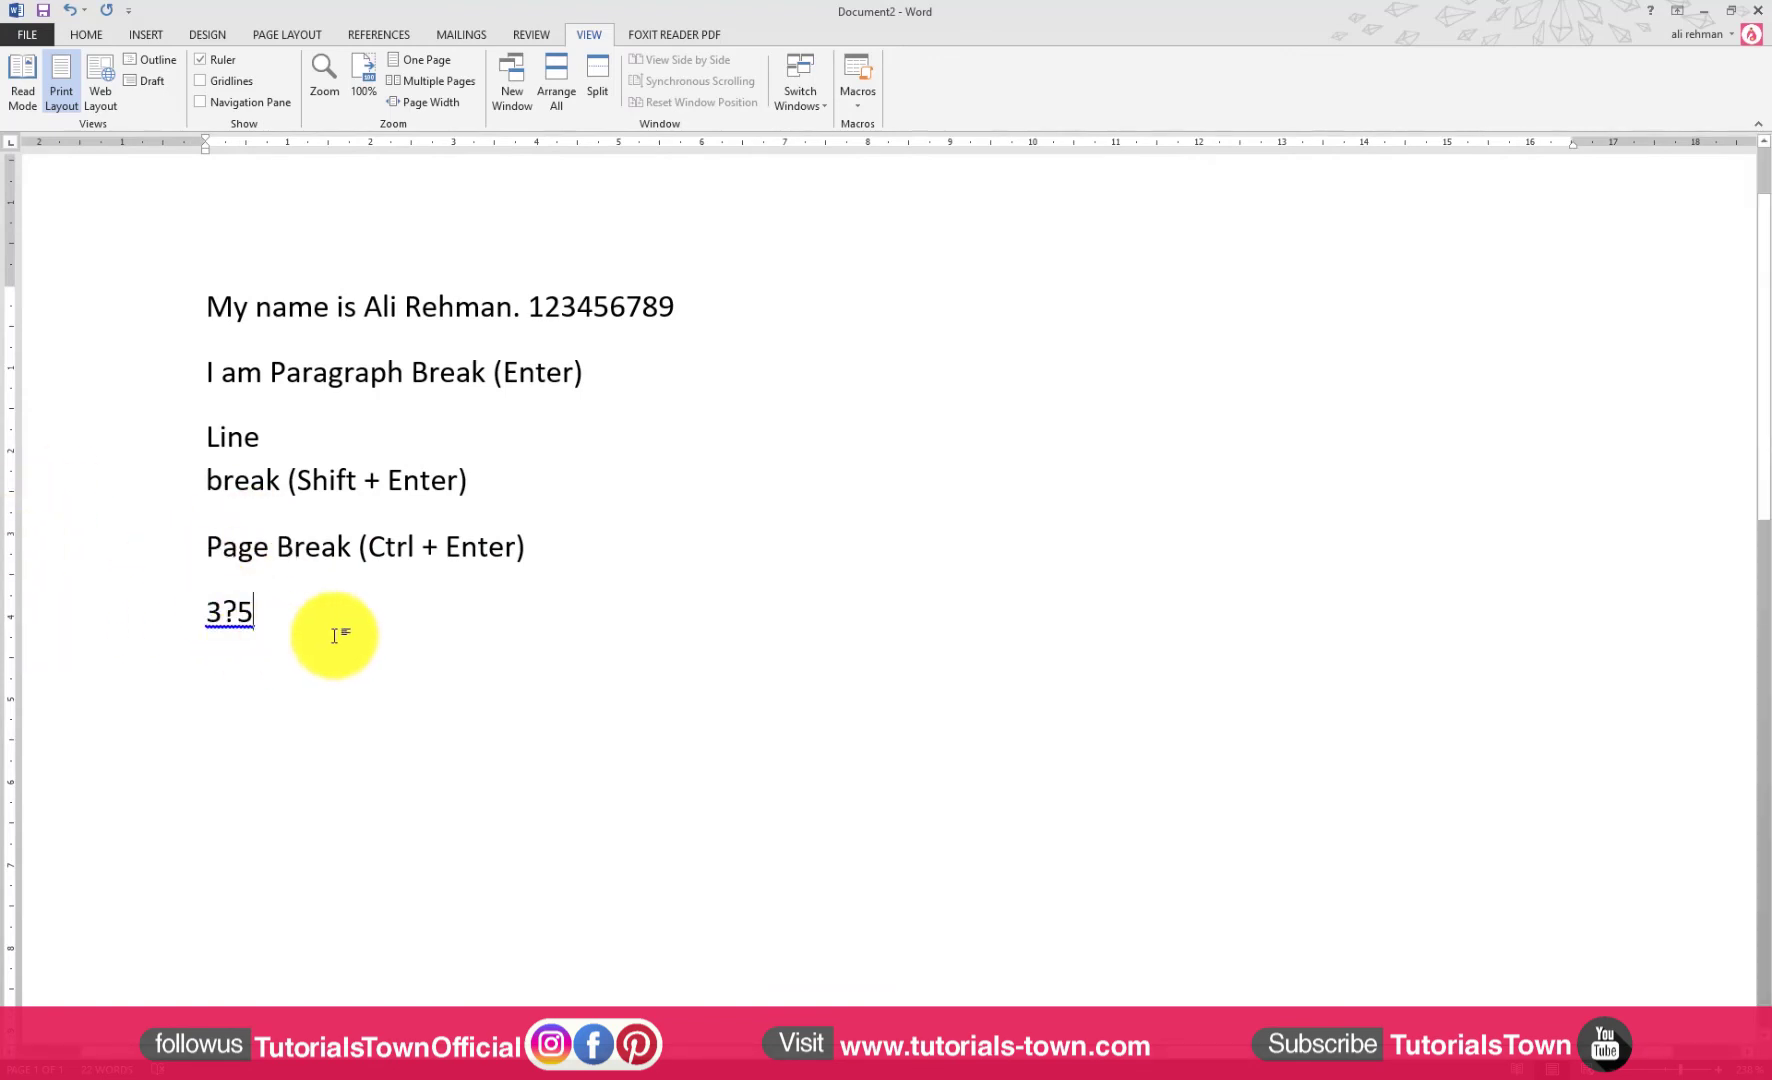
{"action": "type", "text": "%"}
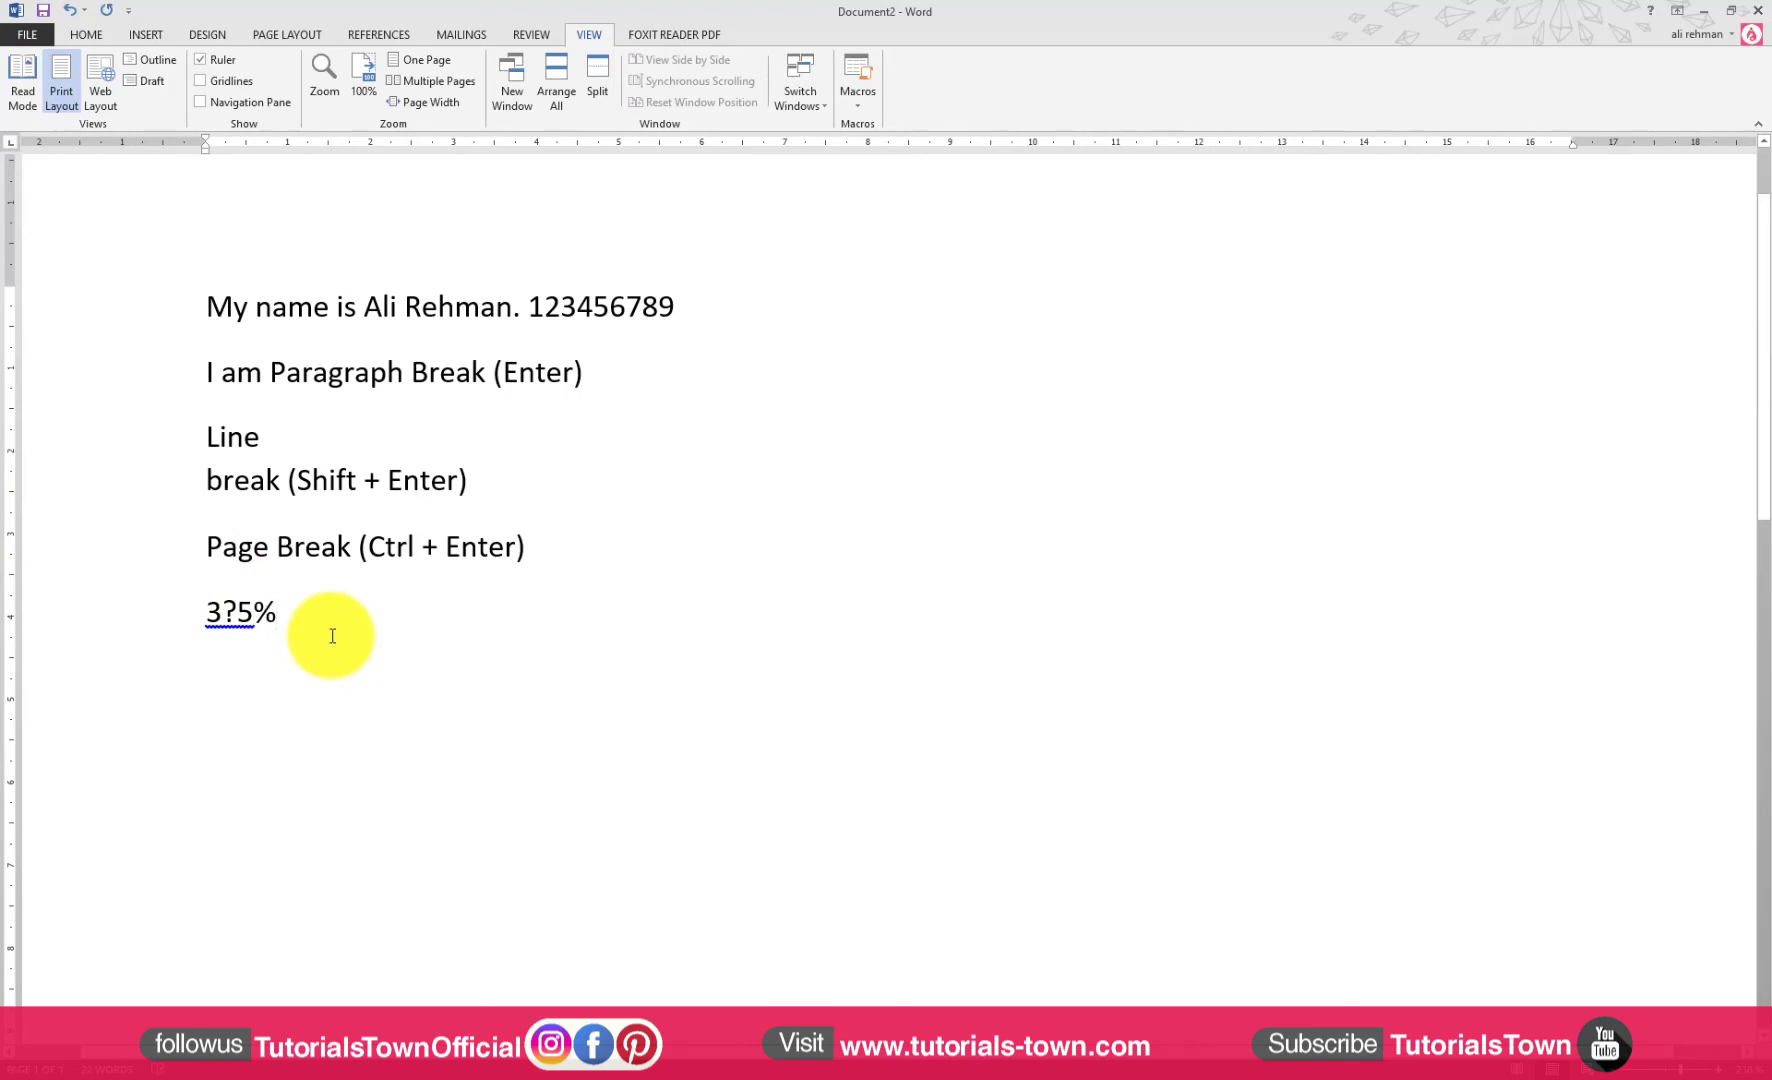